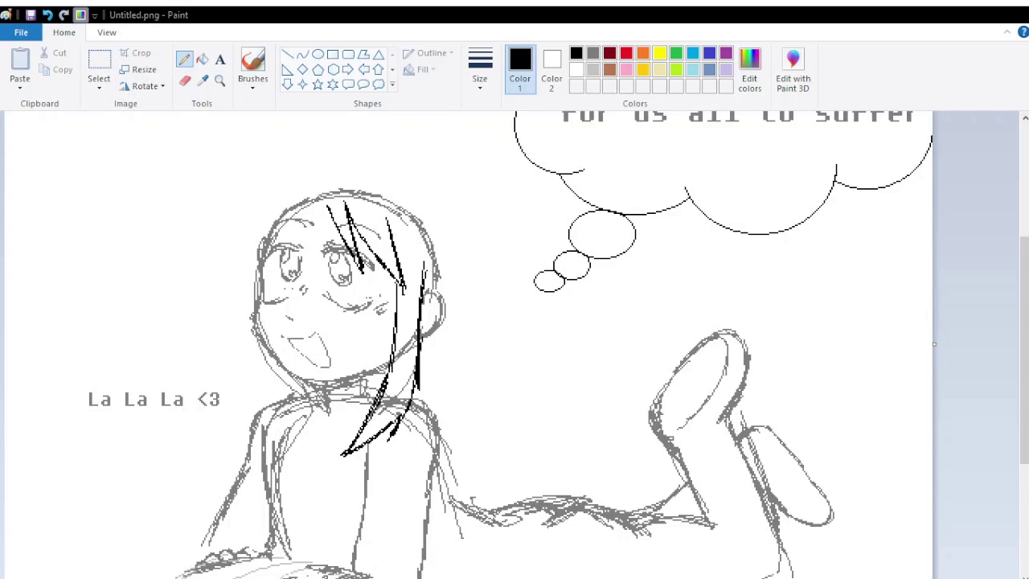
# Ink the long hair lock on the left side of the face in black, ending in pointed tips over the shoulder
pyautogui.moveTo(249, 255)
pyautogui.mouseDown()
pyautogui.moveTo(249, 408)
pyautogui.moveTo(285, 469)
pyautogui.mouseUp()
pyautogui.moveTo(271, 416); pyautogui.dragTo(286, 472)
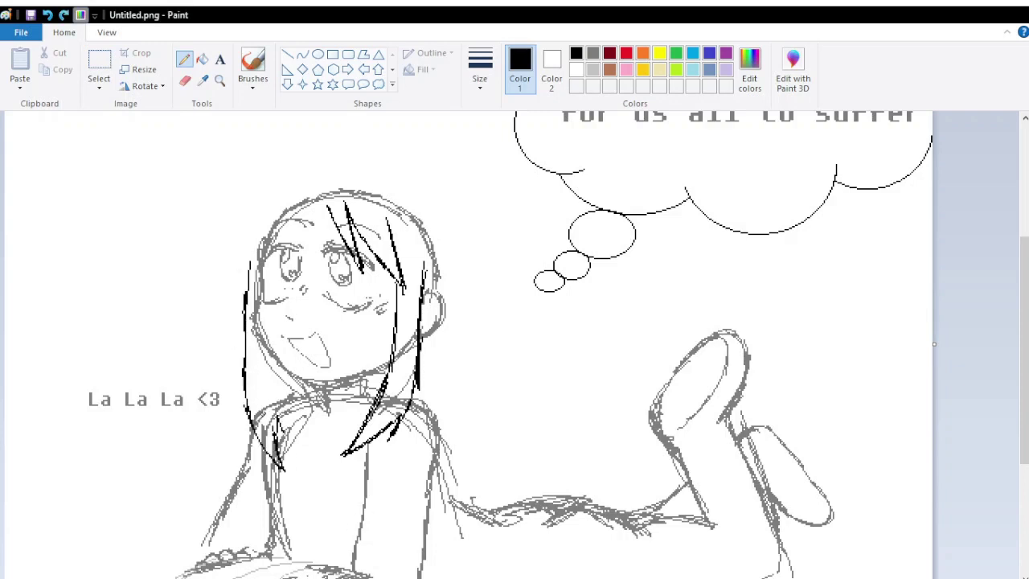
pyautogui.hotkey('ctrl', 'z')
pyautogui.moveTo(246, 384)
pyautogui.mouseDown()
pyautogui.moveTo(247, 410)
pyautogui.moveTo(281, 463)
pyautogui.mouseUp()
pyautogui.moveTo(275, 360); pyautogui.dragTo(275, 415)
pyautogui.hotkey('ctrl', 'z')
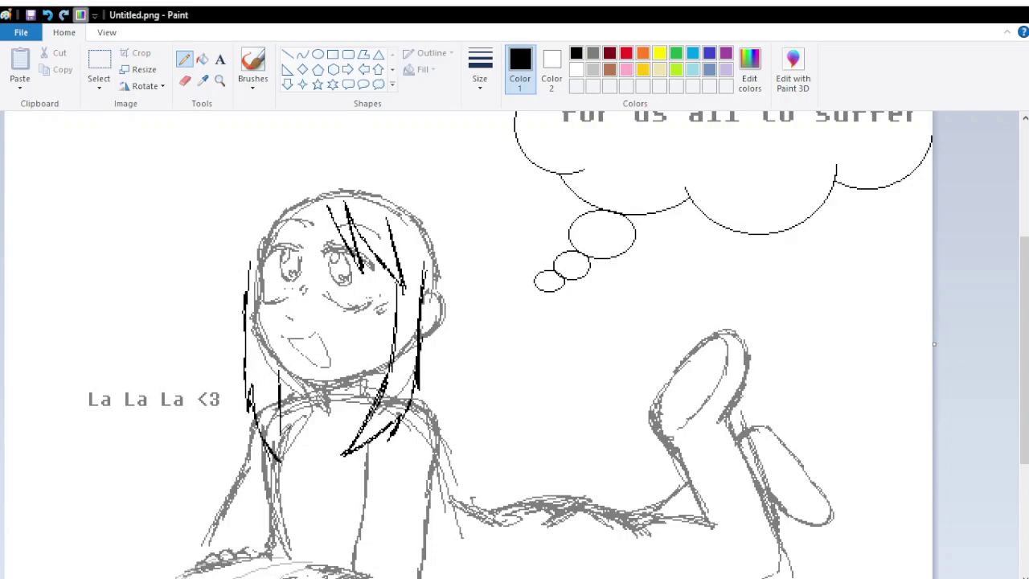
pyautogui.moveTo(278, 369); pyautogui.dragTo(283, 463)
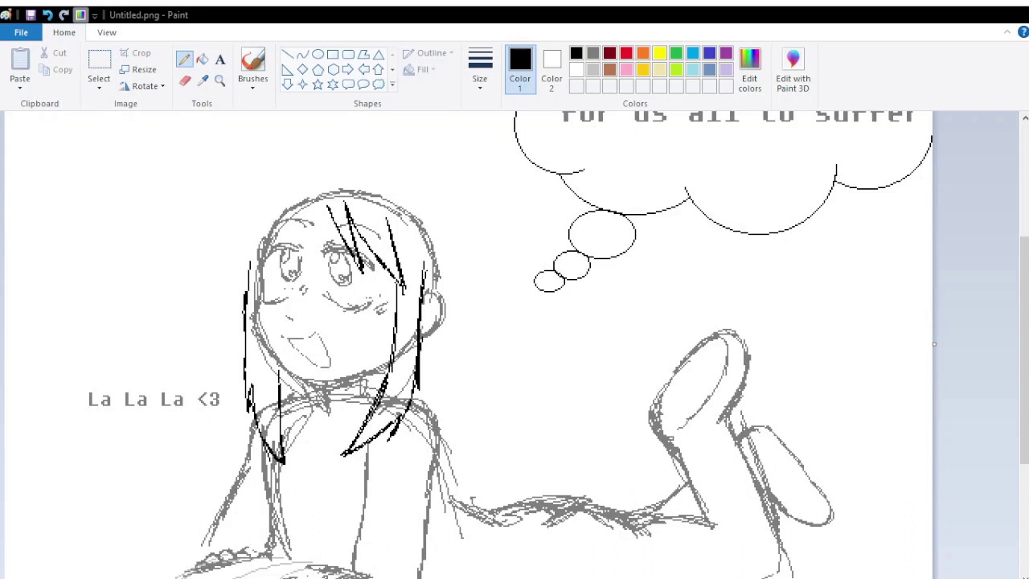
# Ink the pointed bangs sweeping from the parting across the left half of the forehead
pyautogui.moveTo(328, 201); pyautogui.dragTo(284, 257)
pyautogui.moveTo(301, 212); pyautogui.dragTo(279, 265)
pyautogui.moveTo(294, 228); pyautogui.dragTo(253, 273)
pyautogui.hotkey('ctrl', 'z')
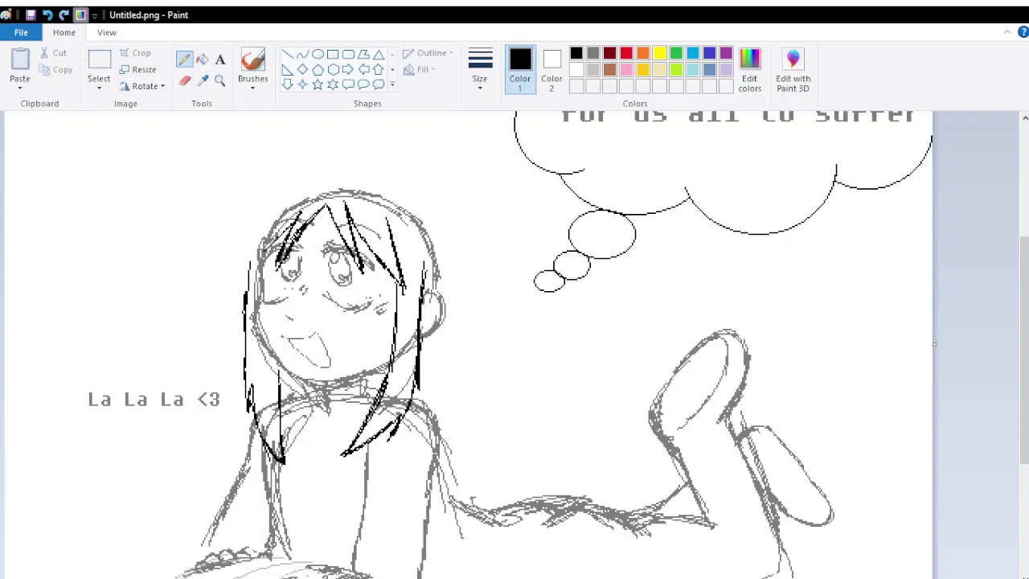
# Ink the outer hair outline over the crown and down the back to pointed ends, with an inner strand beside the ear
pyautogui.moveTo(270, 226)
pyautogui.mouseDown()
pyautogui.moveTo(304, 174)
pyautogui.moveTo(267, 206)
pyautogui.moveTo(331, 170)
pyautogui.moveTo(384, 167)
pyautogui.moveTo(442, 233)
pyautogui.moveTo(459, 369)
pyautogui.mouseUp()
pyautogui.hotkey('ctrl', 'z')
pyautogui.moveTo(452, 280); pyautogui.dragTo(471, 438)
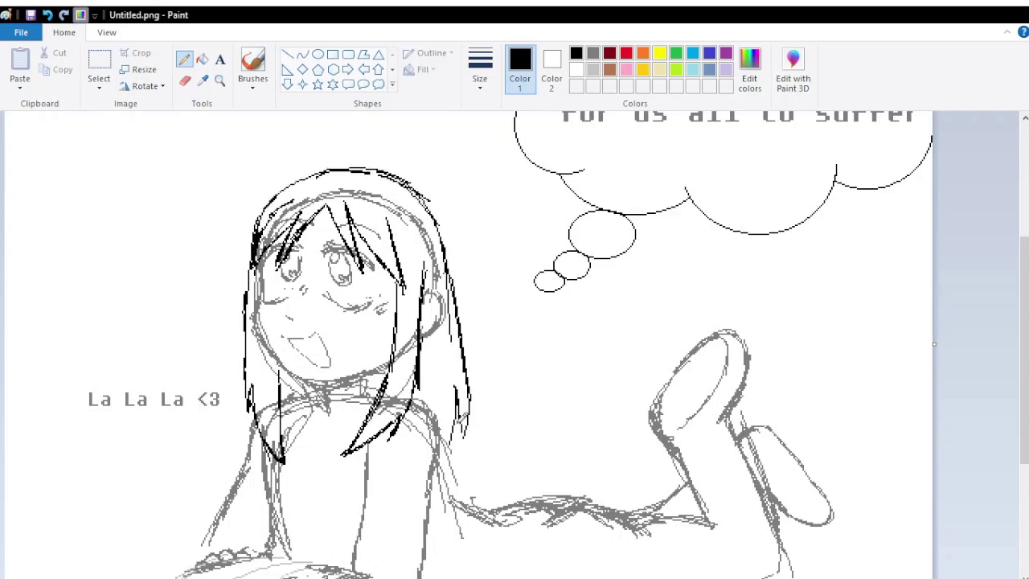
pyautogui.moveTo(447, 401); pyautogui.dragTo(467, 450)
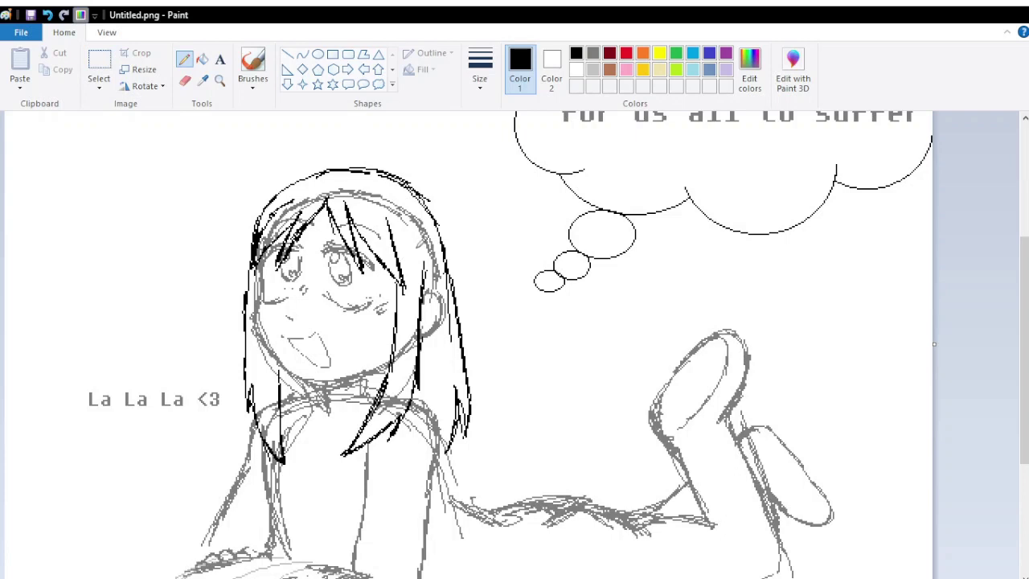
pyautogui.moveTo(443, 277)
pyautogui.mouseDown()
pyautogui.moveTo(440, 402)
pyautogui.moveTo(436, 375)
pyautogui.mouseUp()
pyautogui.hotkey('ctrl', 'z')
pyautogui.hotkey('ctrl', 'z')
# Ink the shirt's rounded neckline and both short sleeves with curved hems, following the grey sketch
pyautogui.scroll(-5, 515, 346)
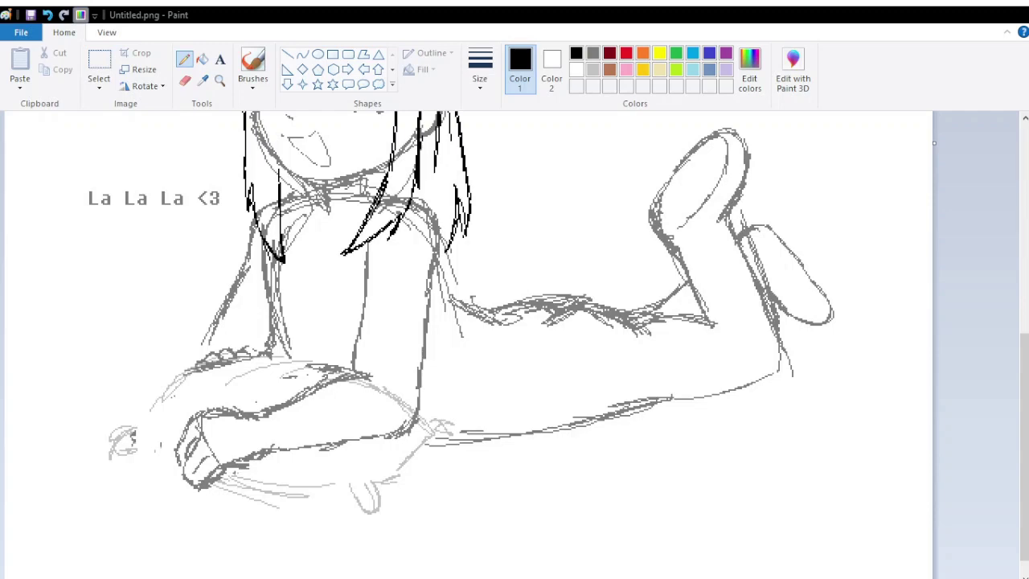
pyautogui.scroll(3, 466, 345)
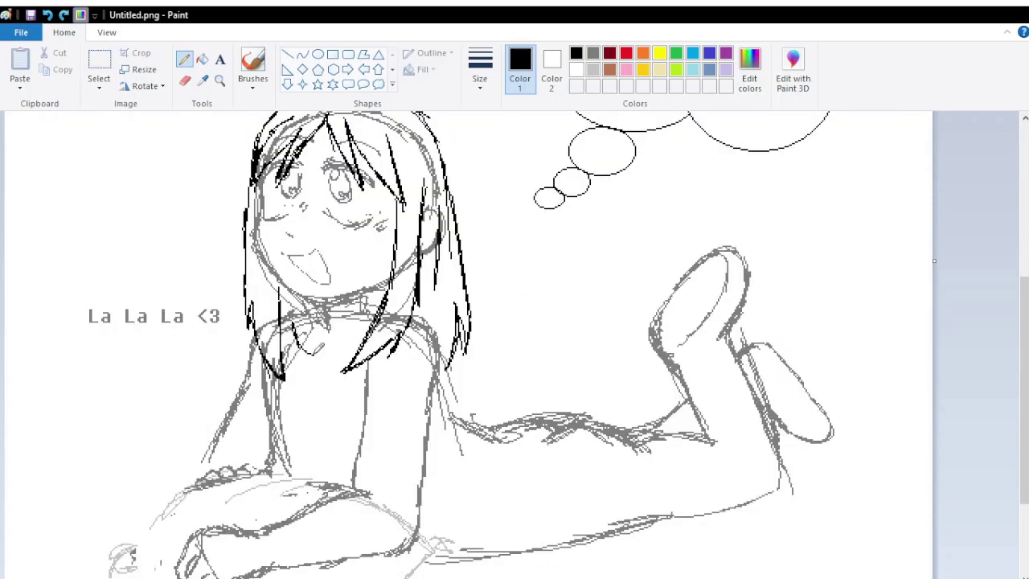
pyautogui.moveTo(312, 333); pyautogui.dragTo(369, 340)
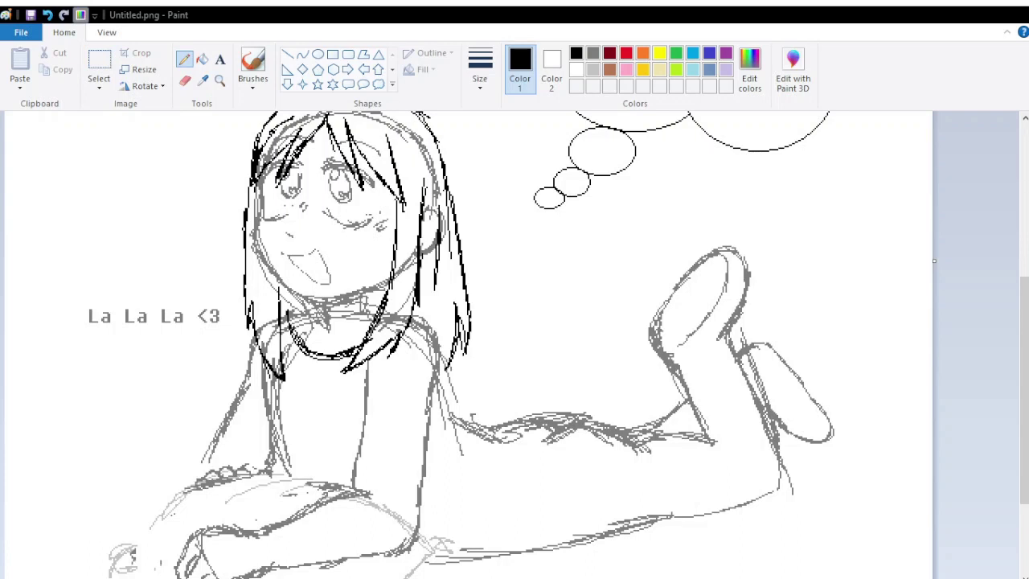
pyautogui.moveTo(257, 320)
pyautogui.mouseDown()
pyautogui.moveTo(248, 358)
pyautogui.moveTo(270, 405)
pyautogui.mouseUp()
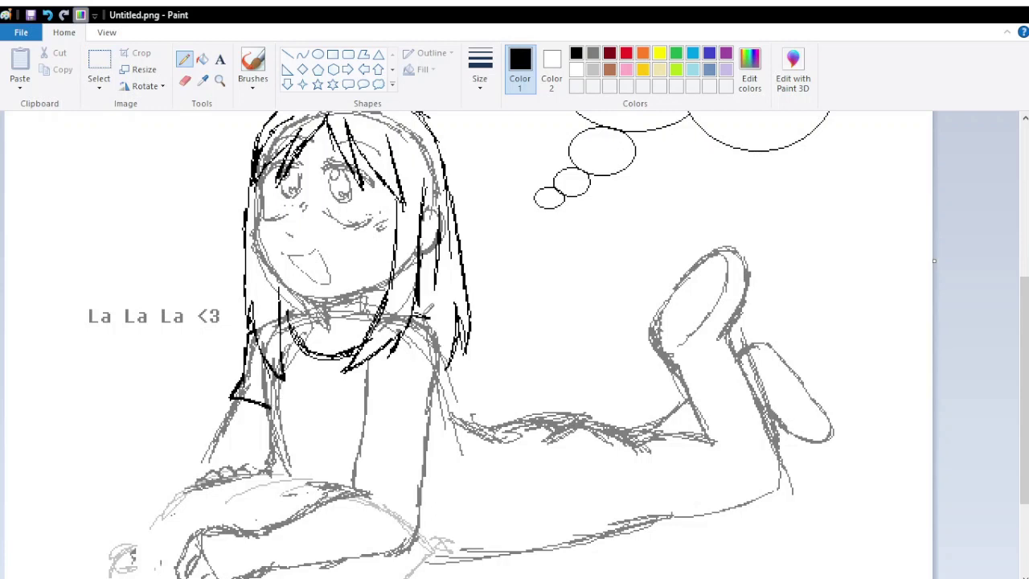
pyautogui.moveTo(425, 314); pyautogui.dragTo(442, 419)
pyautogui.moveTo(358, 413); pyautogui.dragTo(437, 414)
pyautogui.moveTo(366, 354); pyautogui.dragTo(360, 418)
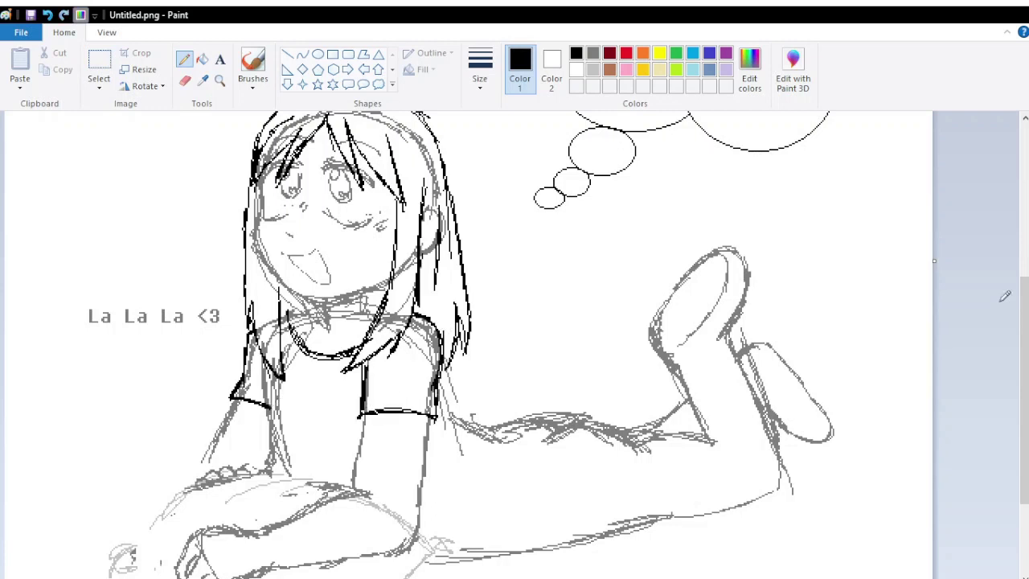
# Ink the shirt's torso sides, lower edge and curved hem at the waist
pyautogui.scroll(-2, 1005, 296)
pyautogui.hotkey('ctrl', 'z')
pyautogui.moveTo(265, 322)
pyautogui.mouseDown()
pyautogui.moveTo(297, 402)
pyautogui.moveTo(289, 406)
pyautogui.mouseUp()
pyautogui.moveTo(439, 321)
pyautogui.mouseDown()
pyautogui.moveTo(452, 351)
pyautogui.moveTo(492, 360)
pyautogui.mouseUp()
pyautogui.moveTo(482, 358)
pyautogui.mouseDown()
pyautogui.moveTo(519, 422)
pyautogui.moveTo(531, 469)
pyautogui.moveTo(515, 482)
pyautogui.moveTo(426, 489)
pyautogui.mouseUp()
pyautogui.hotkey('ctrl', 'z')
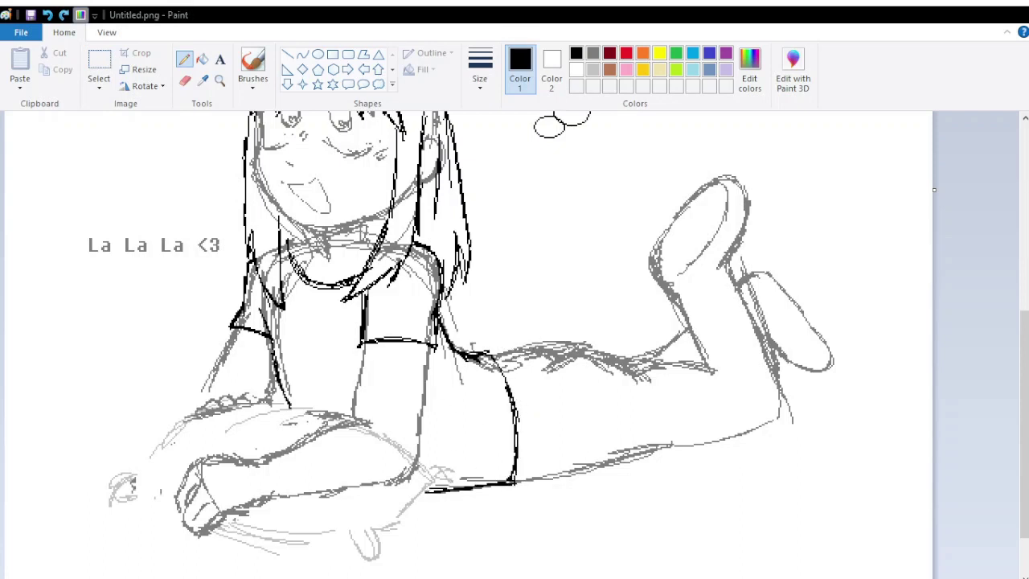
# Ink the trousers from the waist over the hips to the knees and raised lower legs, including the ankle cuff and knee folds
pyautogui.moveTo(478, 355); pyautogui.dragTo(631, 354)
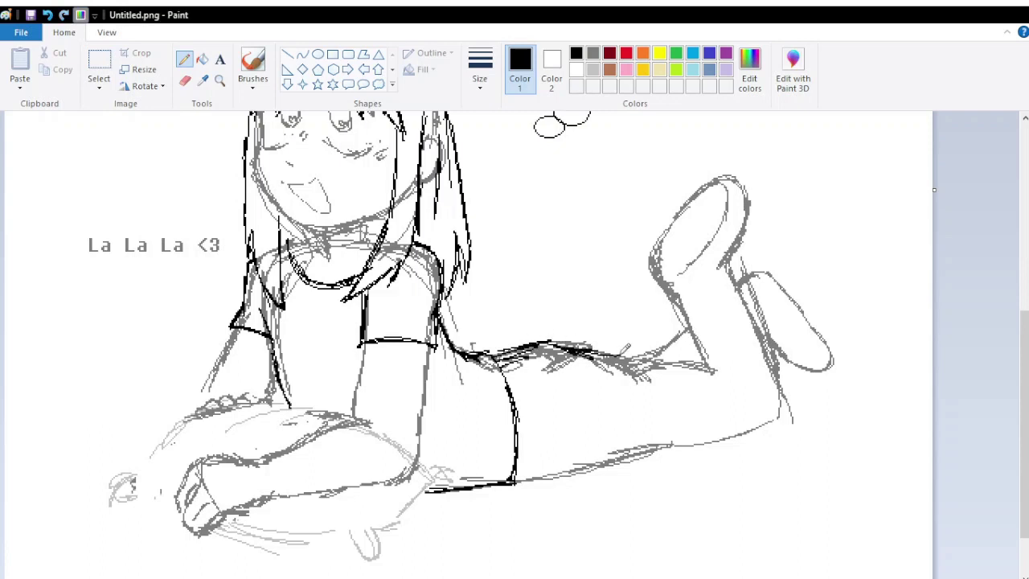
pyautogui.moveTo(547, 344)
pyautogui.mouseDown()
pyautogui.moveTo(615, 358)
pyautogui.moveTo(668, 391)
pyautogui.mouseUp()
pyautogui.moveTo(523, 483); pyautogui.dragTo(675, 445)
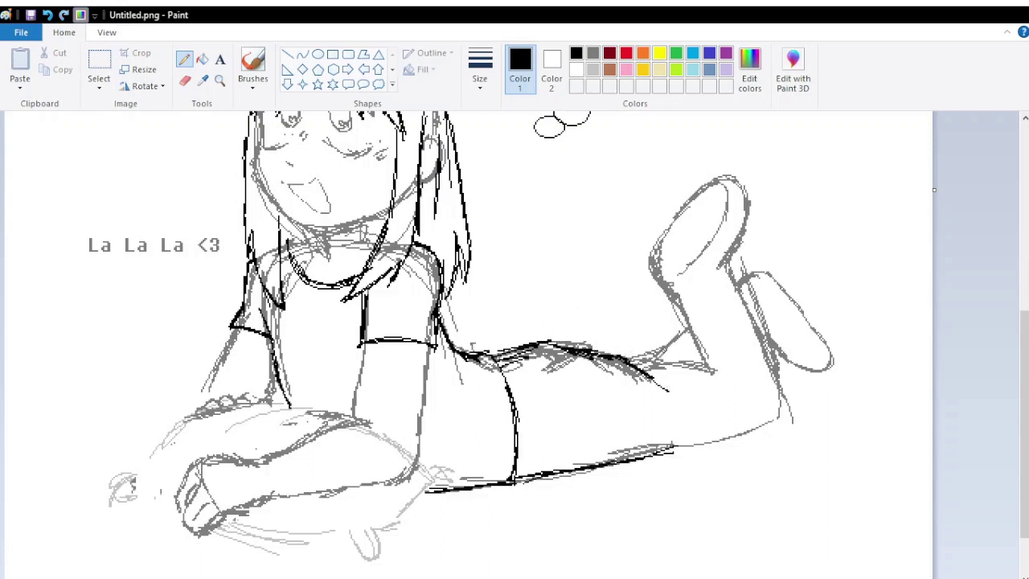
pyautogui.moveTo(639, 360)
pyautogui.mouseDown()
pyautogui.moveTo(713, 363)
pyautogui.moveTo(723, 375)
pyautogui.moveTo(693, 337)
pyautogui.mouseUp()
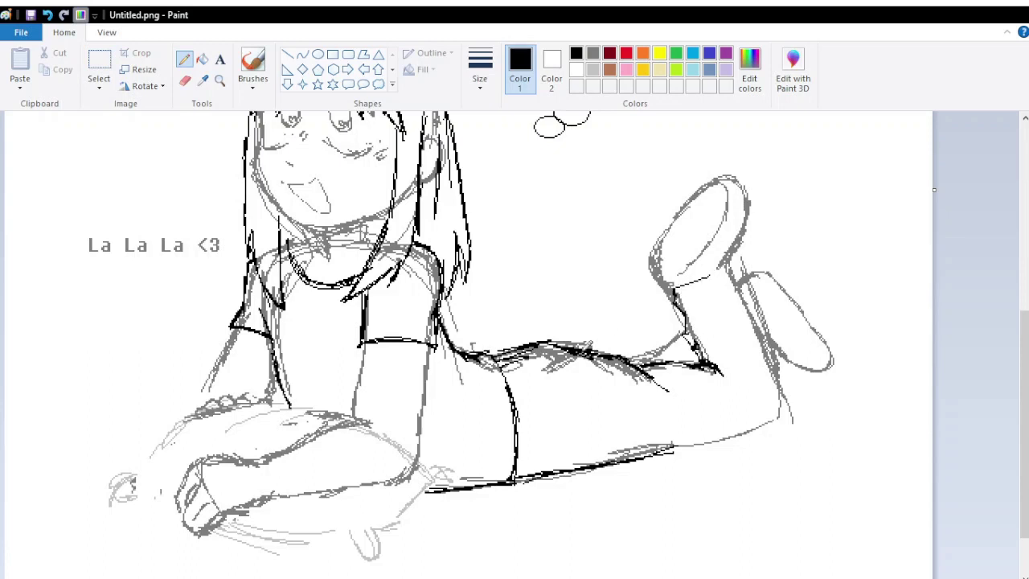
pyautogui.moveTo(726, 266)
pyautogui.mouseDown()
pyautogui.moveTo(675, 302)
pyautogui.moveTo(698, 347)
pyautogui.mouseUp()
pyautogui.moveTo(724, 267)
pyautogui.mouseDown()
pyautogui.moveTo(756, 303)
pyautogui.moveTo(780, 416)
pyautogui.moveTo(674, 449)
pyautogui.mouseUp()
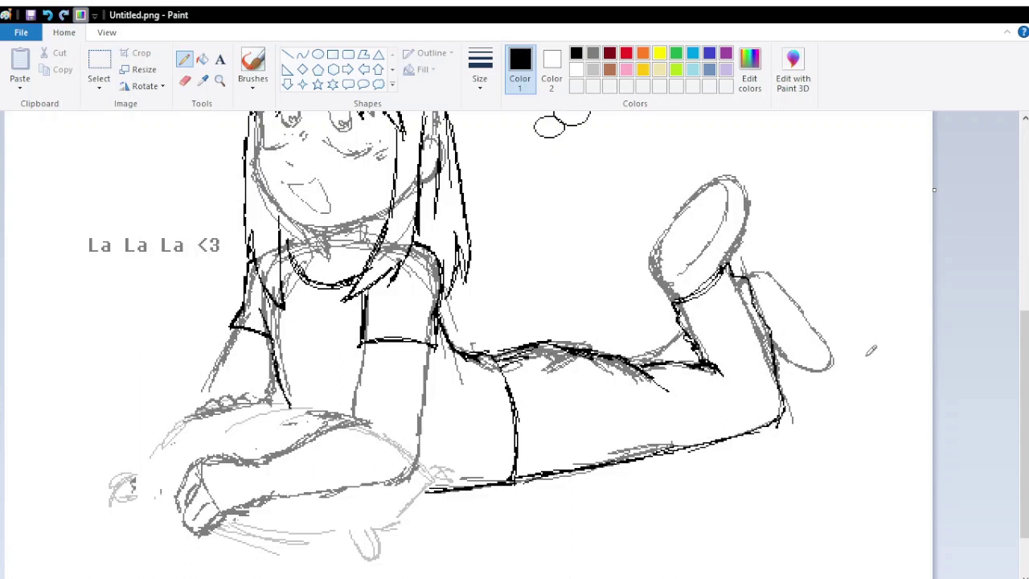
pyautogui.moveTo(683, 328); pyautogui.dragTo(631, 362)
# Ink the outlines of both raised feet over the grey sketch
pyautogui.moveTo(749, 275); pyautogui.dragTo(776, 273)
pyautogui.moveTo(773, 331)
pyautogui.mouseDown()
pyautogui.moveTo(793, 360)
pyautogui.moveTo(833, 360)
pyautogui.mouseUp()
pyautogui.moveTo(765, 275)
pyautogui.mouseDown()
pyautogui.moveTo(828, 353)
pyautogui.moveTo(806, 308)
pyautogui.mouseUp()
pyautogui.moveTo(728, 268)
pyautogui.mouseDown()
pyautogui.moveTo(770, 193)
pyautogui.moveTo(720, 169)
pyautogui.mouseUp()
pyautogui.hotkey('ctrl', 'z')
pyautogui.moveTo(655, 259)
pyautogui.mouseDown()
pyautogui.moveTo(670, 211)
pyautogui.moveTo(715, 177)
pyautogui.mouseUp()
pyautogui.scroll(-2, 536, 292)
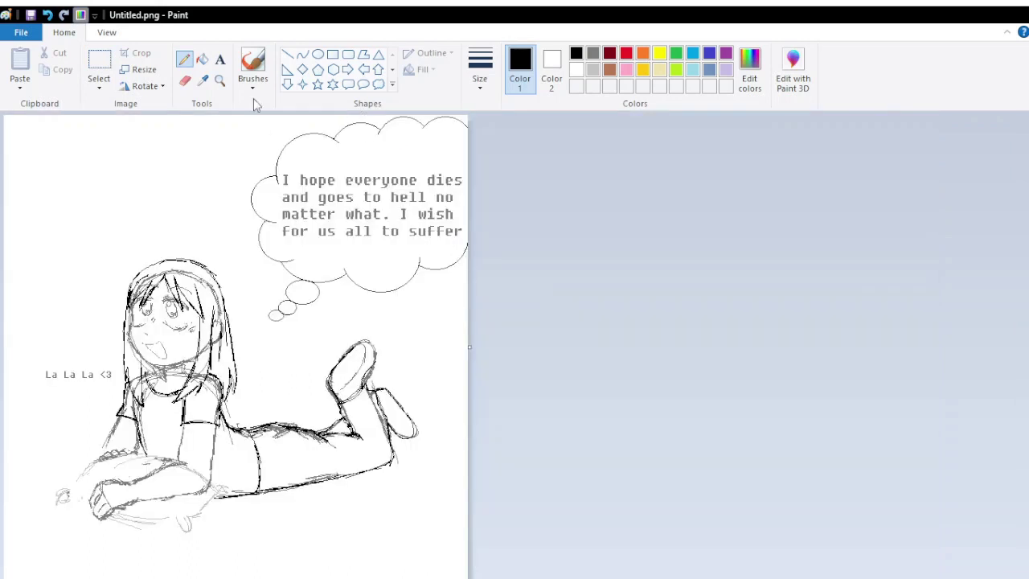
# Erase the grey sketch lines around the legs and feet, then return to the black pencil
pyautogui.click(184, 81)
pyautogui.moveTo(345, 359)
pyautogui.mouseDown()
pyautogui.moveTo(395, 379)
pyautogui.moveTo(322, 449)
pyautogui.moveTo(270, 458)
pyautogui.moveTo(238, 422)
pyautogui.mouseUp()
pyautogui.click(185, 59)
pyautogui.click(575, 53)
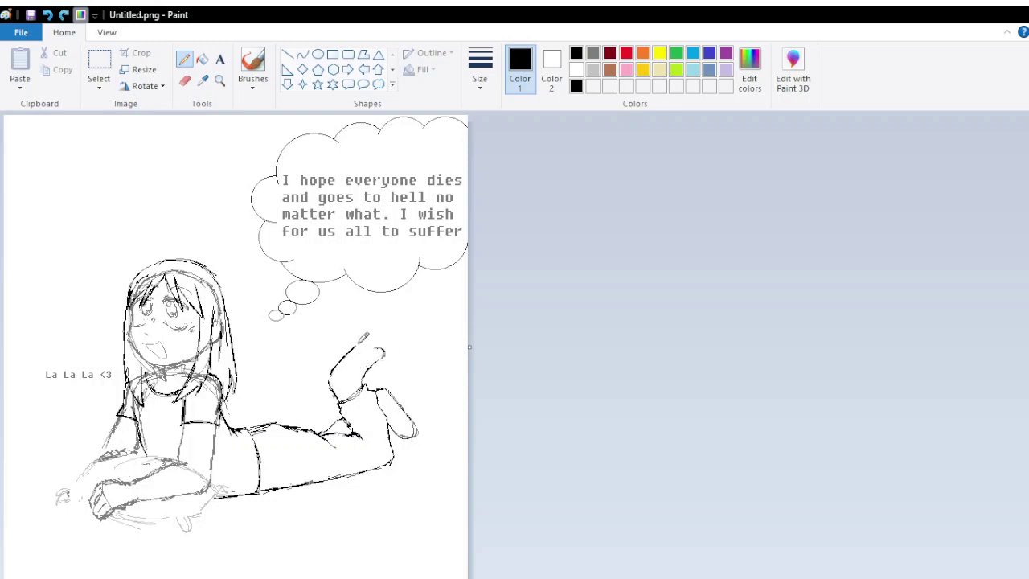
# Flip the whole drawing horizontally and redraw the upper foot's outline with the pencil
pyautogui.hotkey('ctrl', 'a')
pyautogui.hotkey('alt', 'h')
pyautogui.press('r')
pyautogui.press('o')
pyautogui.press('h')
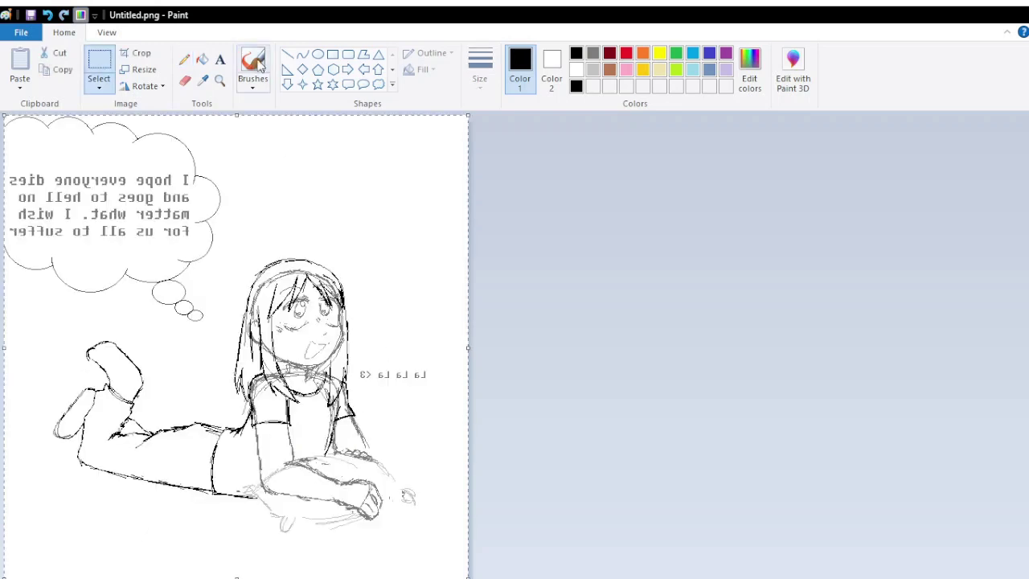
pyautogui.click(184, 59)
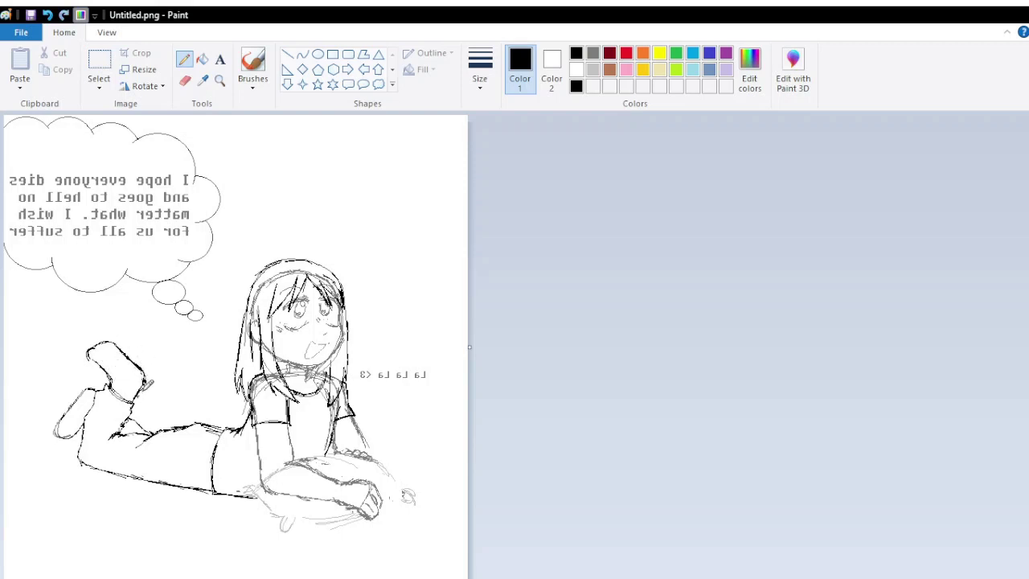
pyautogui.moveTo(90, 352)
pyautogui.mouseDown()
pyautogui.moveTo(105, 368)
pyautogui.moveTo(101, 344)
pyautogui.moveTo(139, 364)
pyautogui.moveTo(120, 340)
pyautogui.mouseUp()
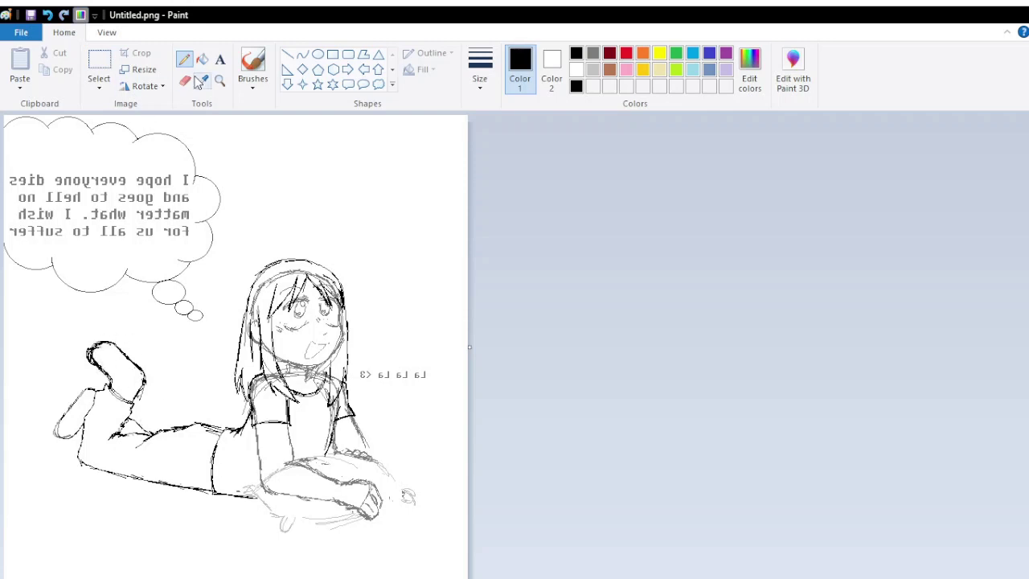
# Flip the whole drawing back to its original orientation and reselect the pencil
pyautogui.hotkey('ctrl', 'a')
pyautogui.hotkey('alt', 'h')
pyautogui.press('r')
pyautogui.press('o')
pyautogui.press('h')
pyautogui.click(185, 59)
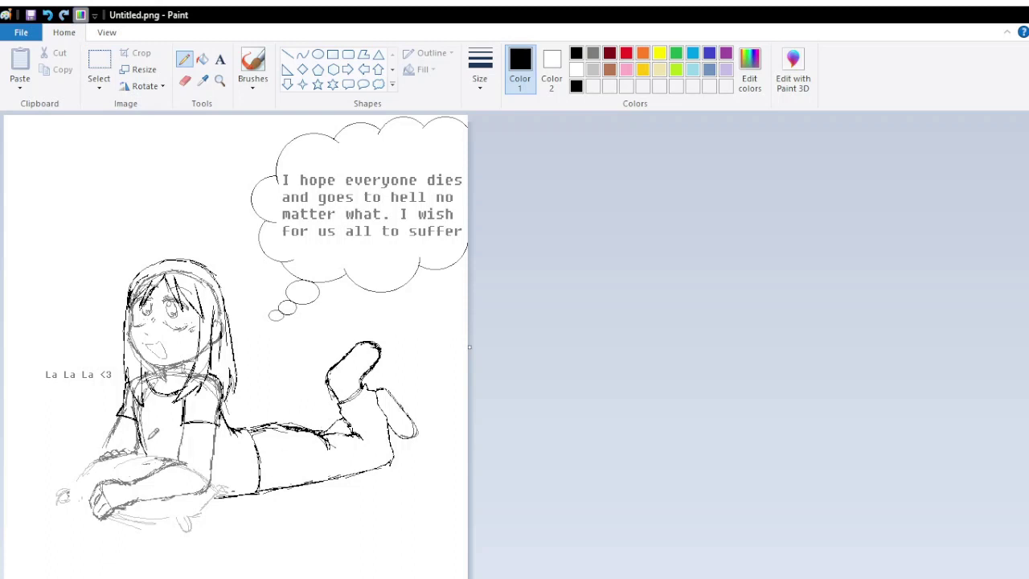
# Ink the front arm from the sleeve to the elbow, along the forearm and around the clenched hand
pyautogui.hotkey('ctrl', 'pageup')
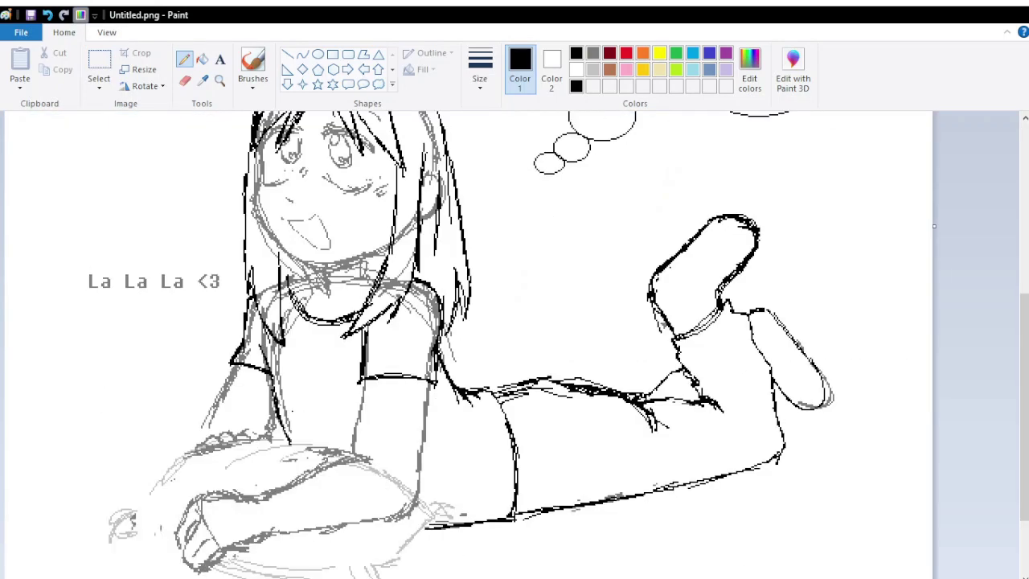
pyautogui.scroll(-3, 543, 317)
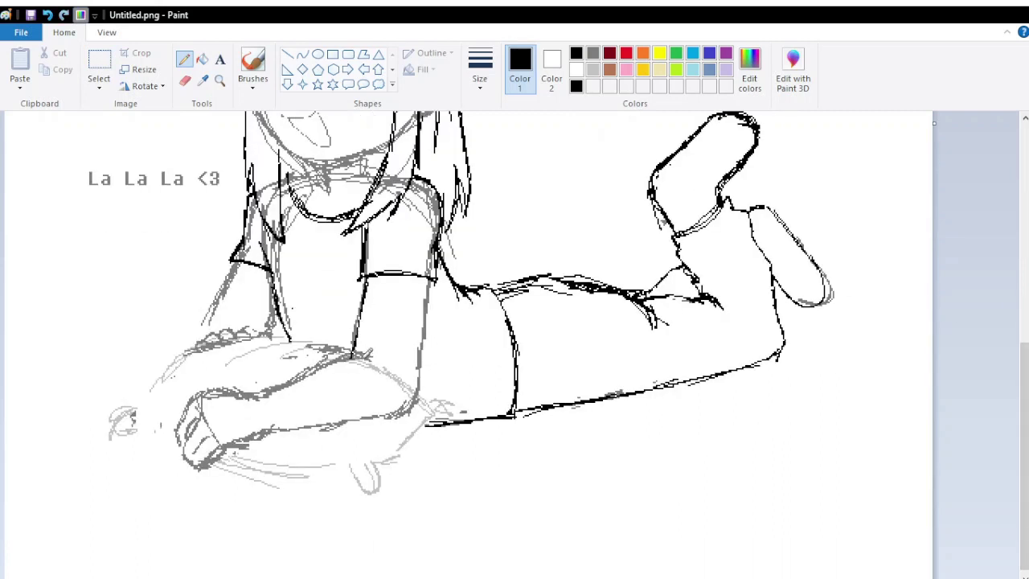
pyautogui.hotkey('ctrl', 'z')
pyautogui.moveTo(319, 365); pyautogui.dragTo(189, 406)
pyautogui.hotkey('ctrl', 'z')
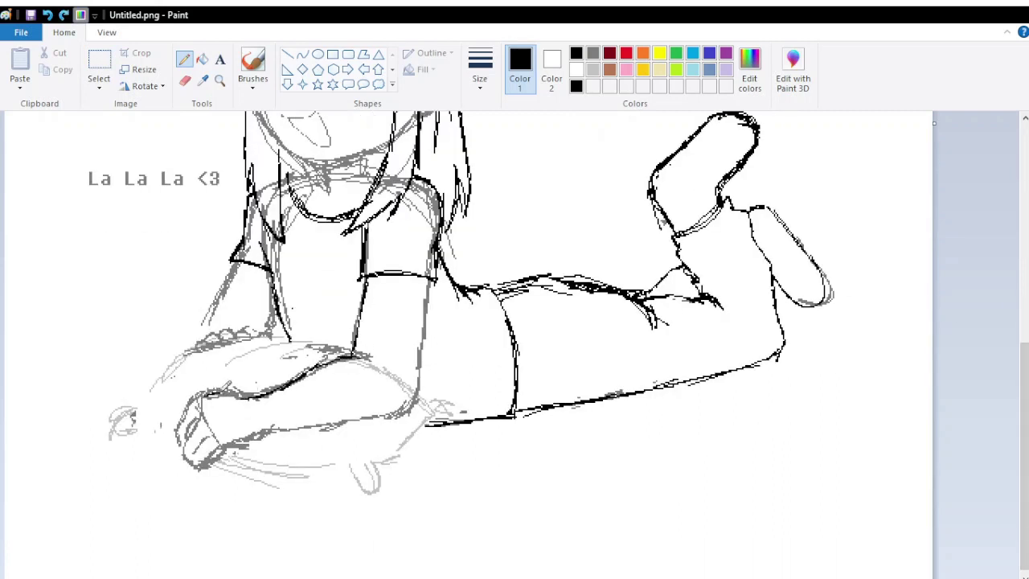
pyautogui.moveTo(248, 382)
pyautogui.mouseDown()
pyautogui.moveTo(189, 405)
pyautogui.moveTo(185, 457)
pyautogui.moveTo(207, 463)
pyautogui.moveTo(233, 442)
pyautogui.moveTo(336, 406)
pyautogui.mouseUp()
pyautogui.hotkey('ctrl', 'z')
pyautogui.hotkey('ctrl', 'z')
pyautogui.hotkey('ctrl', 'z')
pyautogui.moveTo(245, 439); pyautogui.dragTo(415, 393)
pyautogui.moveTo(434, 282); pyautogui.dragTo(415, 405)
# Try adding a wristband of curved lines across the front forearm
pyautogui.moveTo(249, 398); pyautogui.dragTo(256, 434)
pyautogui.moveTo(346, 360); pyautogui.dragTo(379, 416)
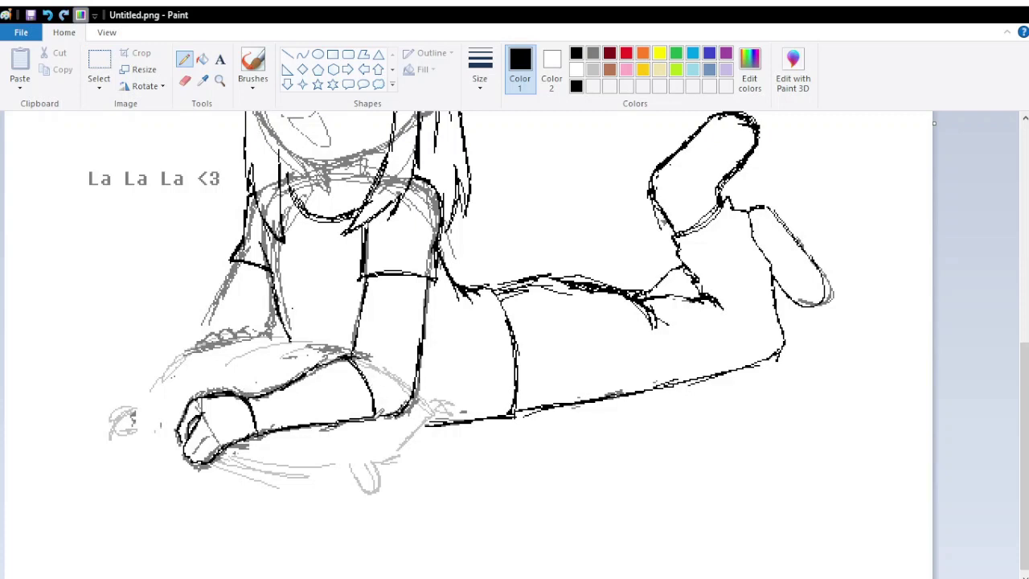
pyautogui.hotkey('ctrl', 'z')
pyautogui.moveTo(259, 382); pyautogui.dragTo(265, 429)
pyautogui.moveTo(271, 394); pyautogui.dragTo(280, 424)
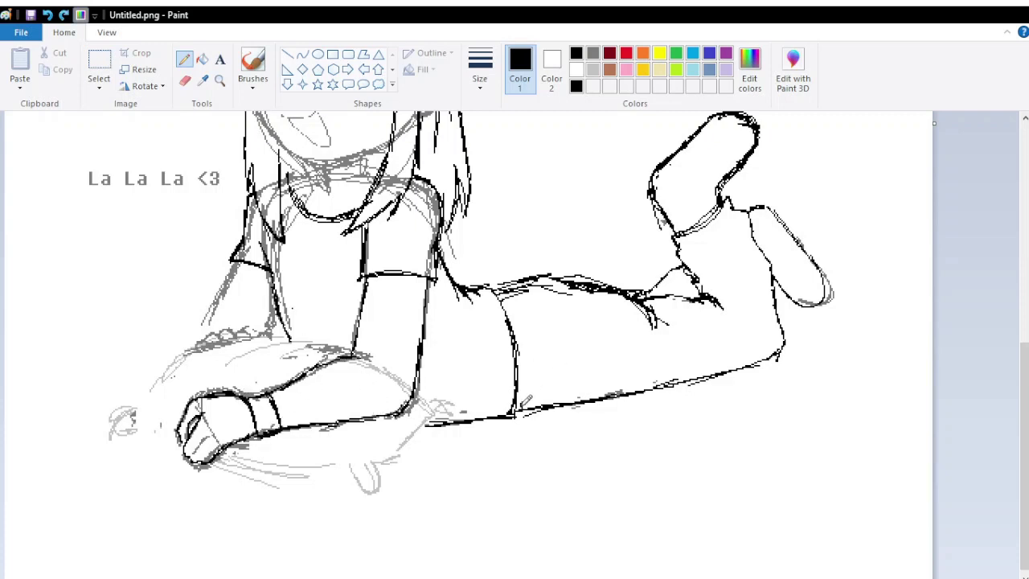
# Add a loose line beneath the shirt hem, small tick marks along the trouser cuff, and a darker outline on the lower foot
pyautogui.moveTo(521, 407); pyautogui.dragTo(596, 415)
pyautogui.scroll(1, 643, 333)
pyautogui.moveTo(735, 223); pyautogui.dragTo(683, 257)
pyautogui.moveTo(750, 221)
pyautogui.mouseDown()
pyautogui.moveTo(781, 225)
pyautogui.moveTo(824, 281)
pyautogui.moveTo(797, 314)
pyautogui.moveTo(746, 219)
pyautogui.mouseUp()
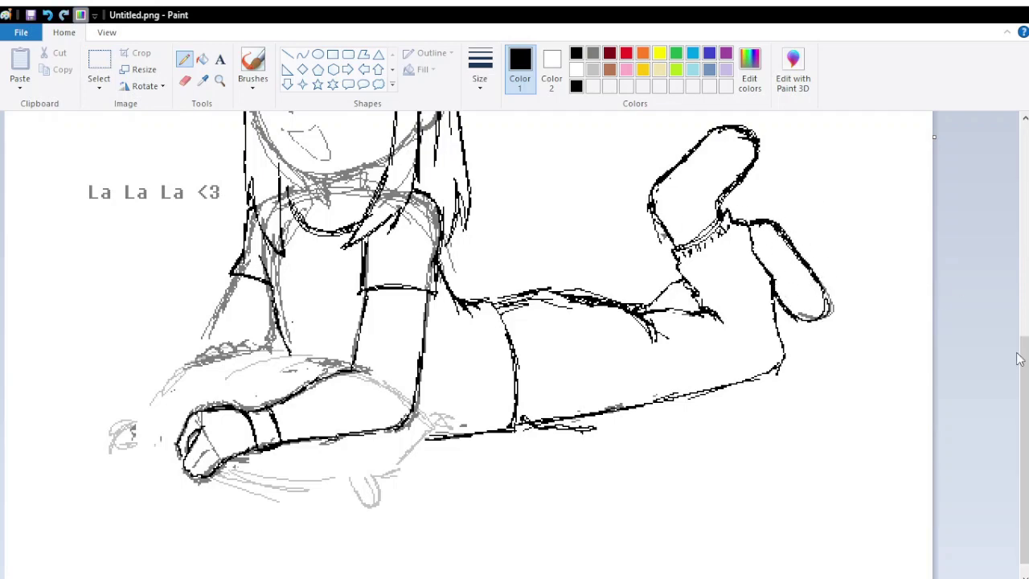
# Ink the neck lines beneath the chin and the back edge of the collar
pyautogui.scroll(5, 749, 214)
pyautogui.scroll(-5, 749, 214)
pyautogui.moveTo(288, 217); pyautogui.dragTo(330, 210)
pyautogui.moveTo(363, 187); pyautogui.dragTo(363, 215)
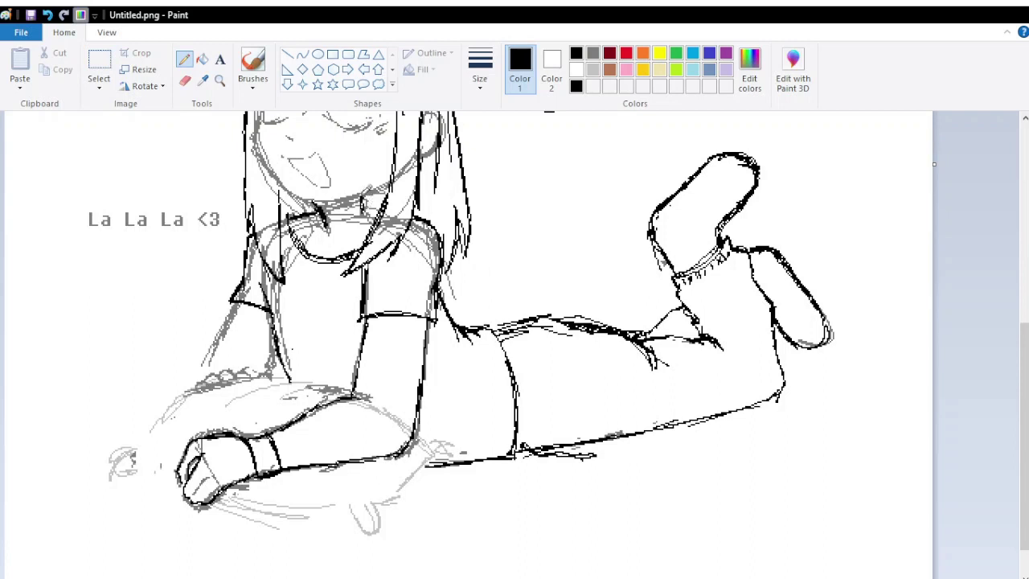
# Erase the wristband lines from the front forearm and redraw the forearm's upper outline
pyautogui.click(185, 80)
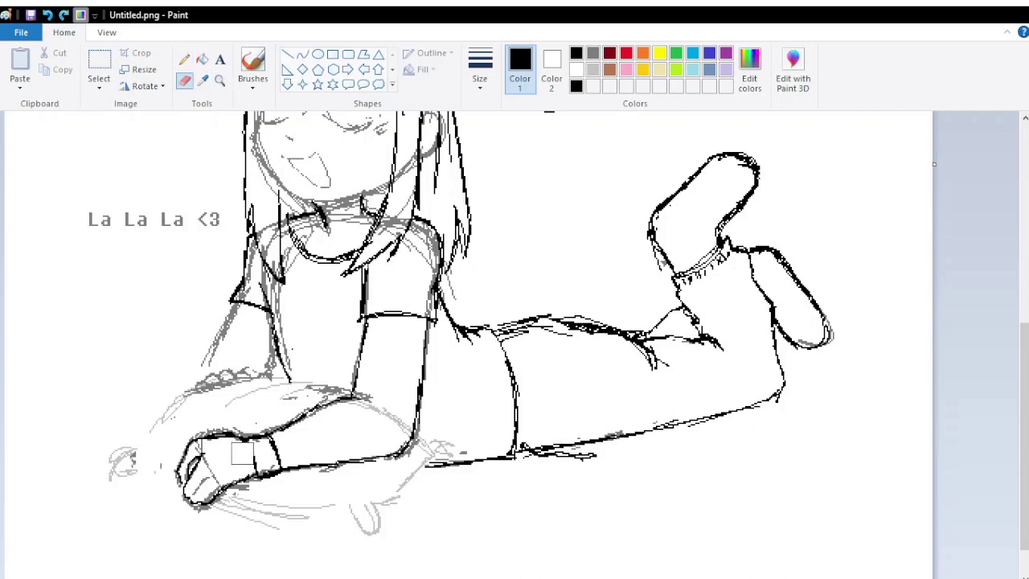
pyautogui.moveTo(241, 447); pyautogui.dragTo(275, 471)
pyautogui.click(185, 62)
pyautogui.moveTo(245, 439); pyautogui.dragTo(281, 432)
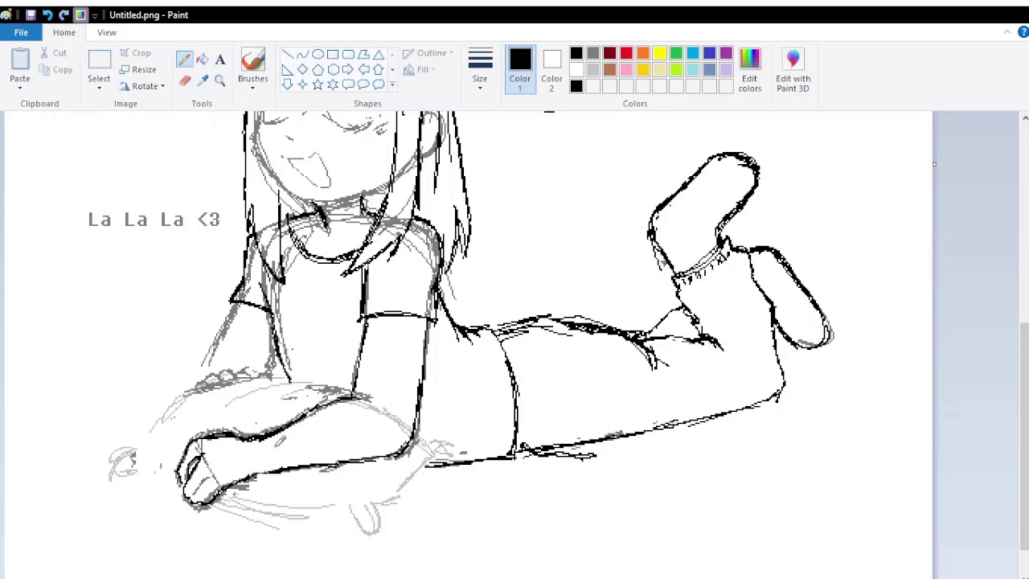
# Ink the finger lines on the front hand, then the rear forearm and its row of knuckles
pyautogui.moveTo(211, 459)
pyautogui.mouseDown()
pyautogui.moveTo(219, 481)
pyautogui.moveTo(199, 486)
pyautogui.moveTo(213, 495)
pyautogui.moveTo(221, 487)
pyautogui.mouseUp()
pyautogui.moveTo(241, 299)
pyautogui.mouseDown()
pyautogui.moveTo(201, 372)
pyautogui.moveTo(234, 317)
pyautogui.mouseUp()
pyautogui.moveTo(274, 299); pyautogui.dragTo(280, 333)
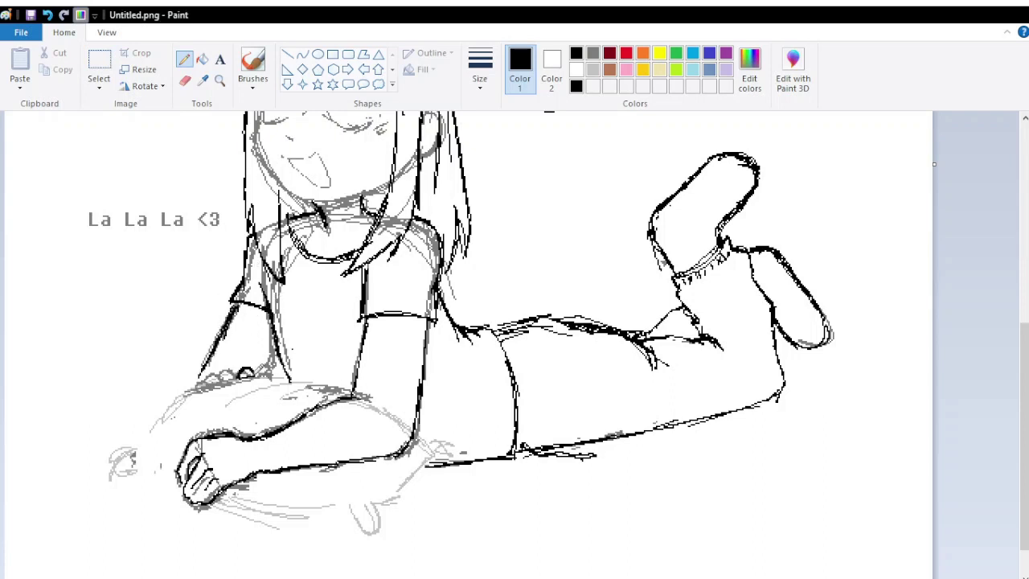
pyautogui.moveTo(246, 373); pyautogui.dragTo(228, 362)
# Ink the pillow's upper edge, its front corner knob and its lower edge over the grey sketch
pyautogui.moveTo(350, 393)
pyautogui.mouseDown()
pyautogui.moveTo(255, 375)
pyautogui.moveTo(199, 381)
pyautogui.moveTo(125, 465)
pyautogui.mouseUp()
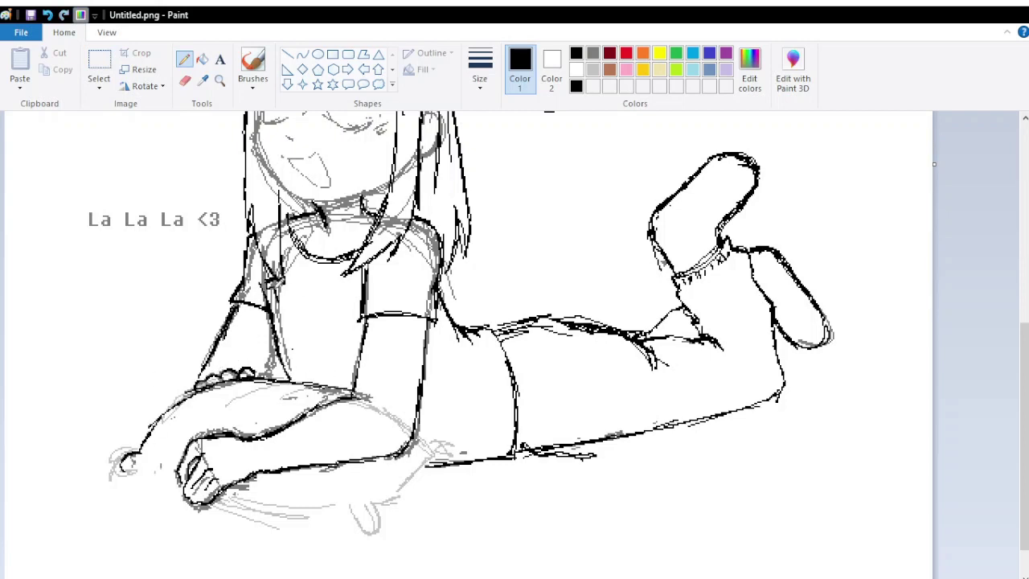
pyautogui.moveTo(277, 281)
pyautogui.mouseDown()
pyautogui.moveTo(293, 312)
pyautogui.moveTo(304, 275)
pyautogui.mouseUp()
pyautogui.scroll(3, 561, 249)
pyautogui.scroll(-3, 561, 249)
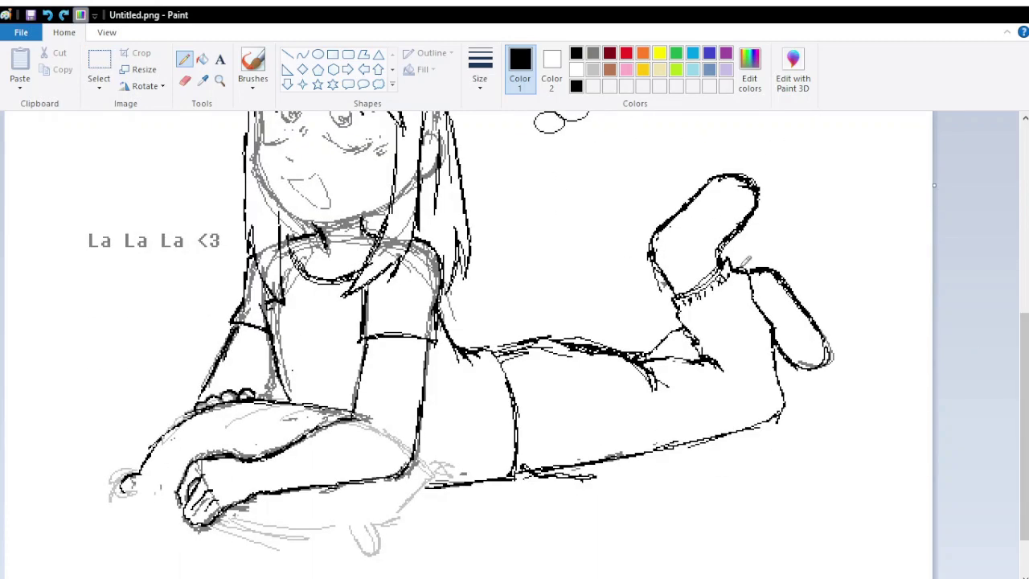
pyautogui.moveTo(125, 480)
pyautogui.mouseDown()
pyautogui.moveTo(186, 515)
pyautogui.moveTo(312, 540)
pyautogui.mouseUp()
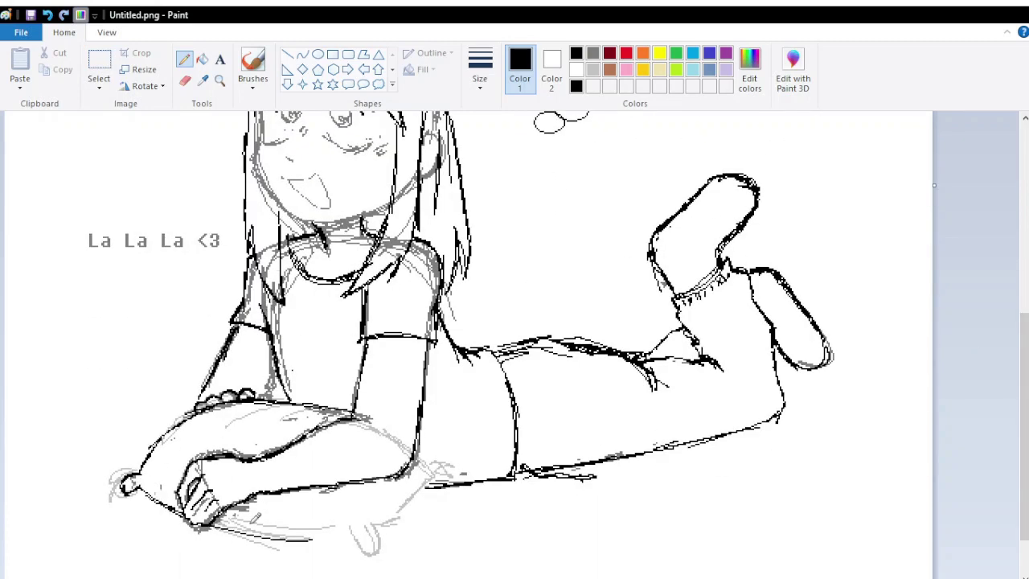
pyautogui.moveTo(233, 528); pyautogui.dragTo(358, 522)
# Ink a wristband above the rear hand's knuckles and both sides of the rear forearm
pyautogui.moveTo(281, 347)
pyautogui.mouseDown()
pyautogui.moveTo(255, 399)
pyautogui.moveTo(262, 392)
pyautogui.mouseUp()
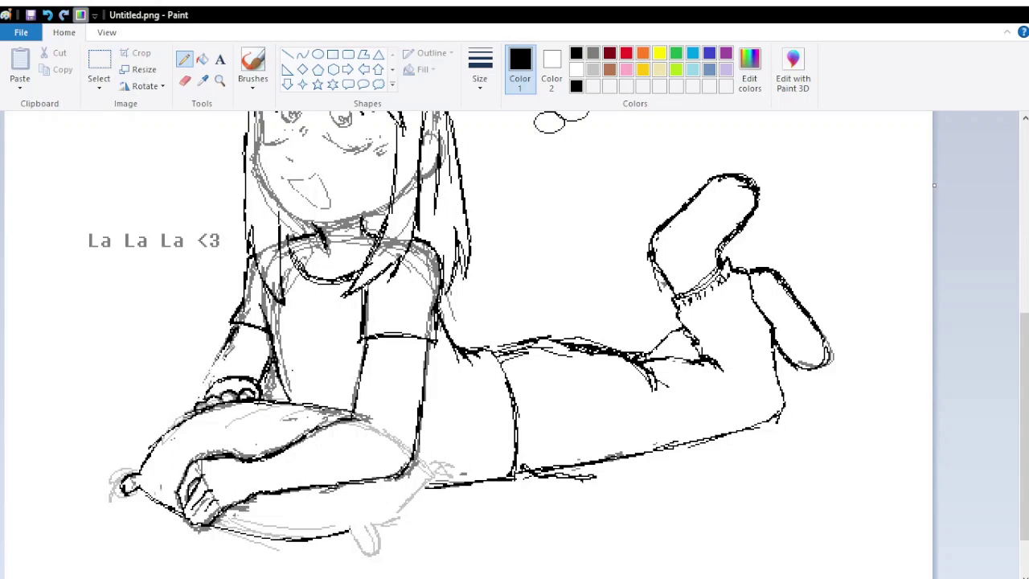
pyautogui.moveTo(235, 341); pyautogui.dragTo(210, 384)
# Recolour the grey face lines and the "La La La <3" text to black, and wipe the leftover grey sketch lines from the torso
pyautogui.click(184, 80)
pyautogui.click(551, 78)
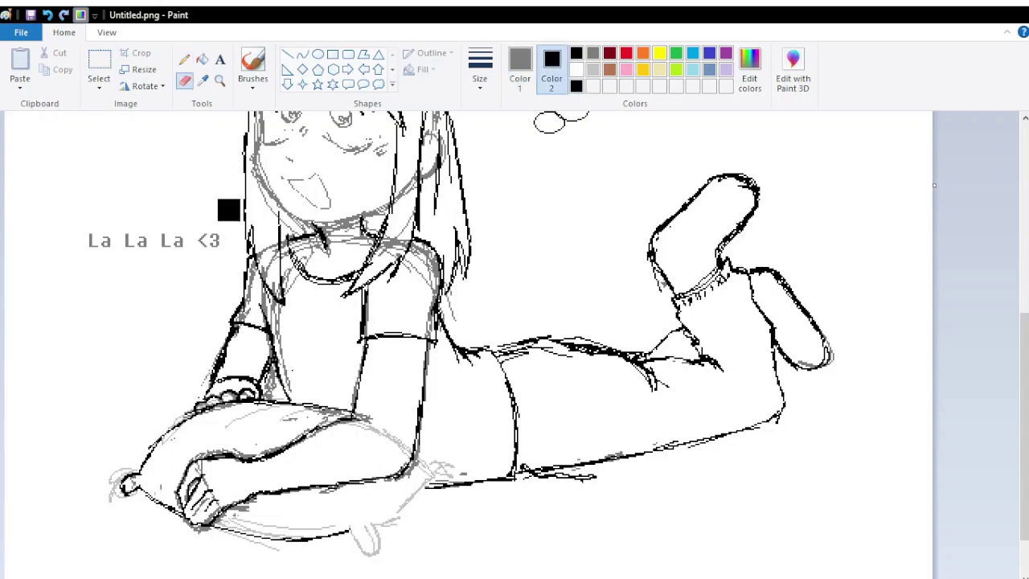
pyautogui.scroll(3, 207, 198)
pyautogui.moveTo(297, 259)
pyautogui.mouseDown()
pyautogui.moveTo(269, 252)
pyautogui.moveTo(332, 222)
pyautogui.moveTo(266, 267)
pyautogui.moveTo(329, 303)
pyautogui.moveTo(381, 297)
pyautogui.moveTo(301, 301)
pyautogui.moveTo(305, 325)
pyautogui.mouseUp()
pyautogui.click(576, 69)
pyautogui.moveTo(273, 185)
pyautogui.mouseDown()
pyautogui.moveTo(386, 169)
pyautogui.moveTo(406, 337)
pyautogui.moveTo(304, 444)
pyautogui.moveTo(292, 425)
pyautogui.moveTo(265, 499)
pyautogui.moveTo(213, 521)
pyautogui.mouseUp()
# Touch up the far sleeve in black pencil and ink the pillow's back edge with its corner tassels
pyautogui.click(184, 60)
pyautogui.click(520, 68)
pyautogui.click(575, 53)
pyautogui.moveTo(258, 424); pyautogui.dragTo(244, 392)
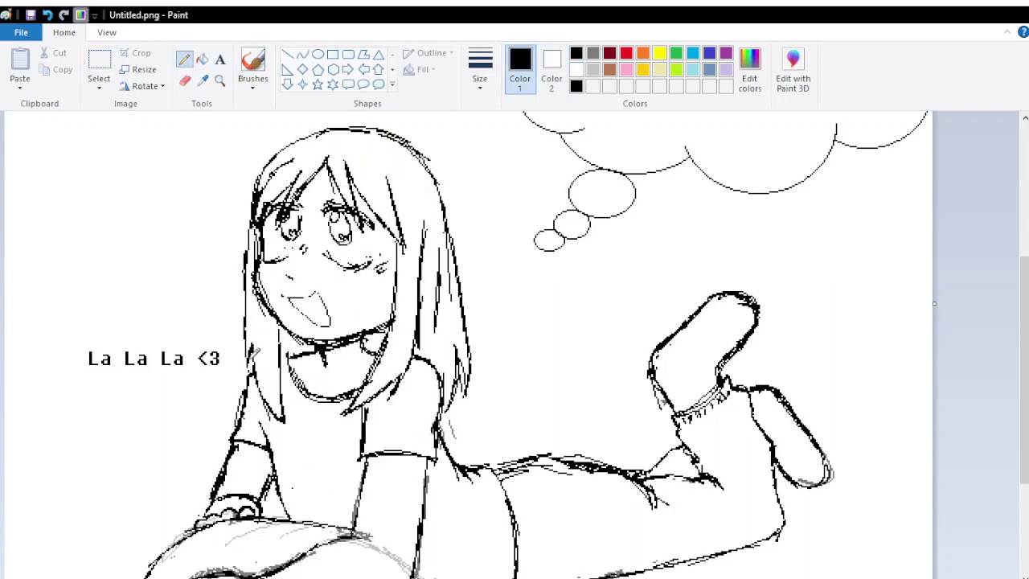
pyautogui.scroll(-5, 426, 345)
pyautogui.moveTo(422, 379)
pyautogui.mouseDown()
pyautogui.moveTo(452, 410)
pyautogui.moveTo(358, 476)
pyautogui.moveTo(391, 462)
pyautogui.mouseUp()
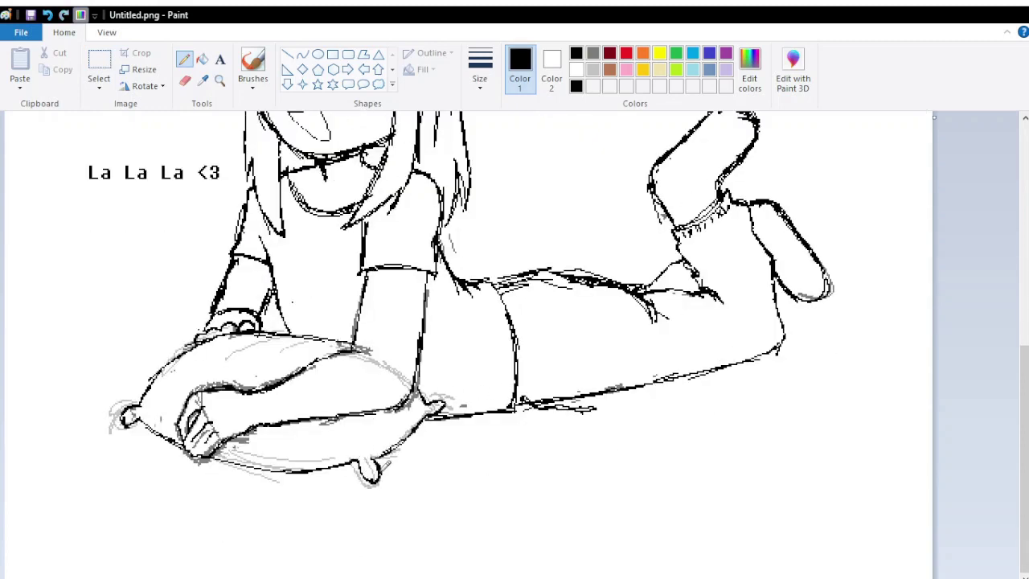
# Erase the rear forearm outline together with its wristband
pyautogui.scroll(3, 351, 316)
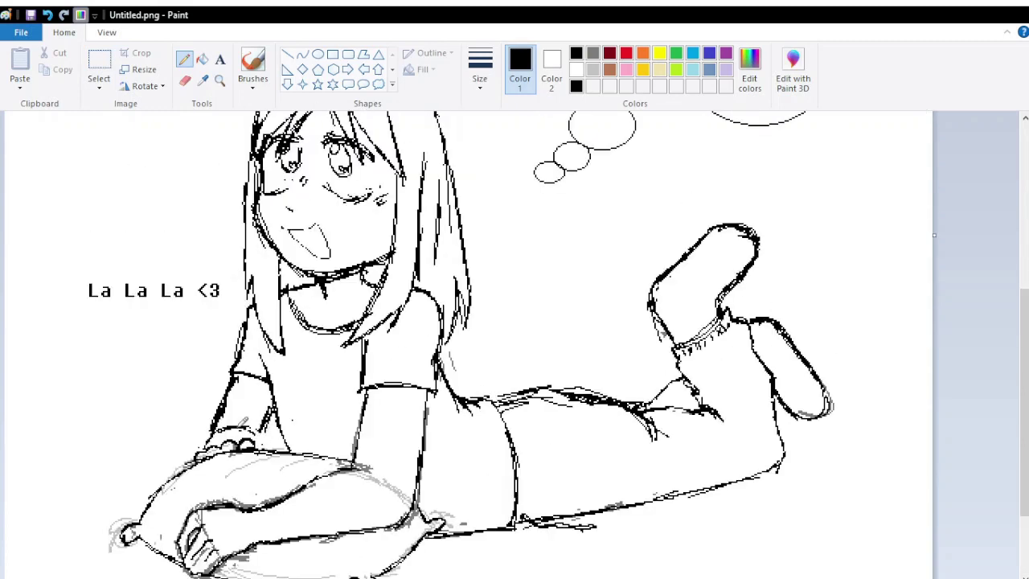
pyautogui.moveTo(246, 439)
pyautogui.mouseDown()
pyautogui.moveTo(260, 428)
pyautogui.moveTo(264, 397)
pyautogui.mouseUp()
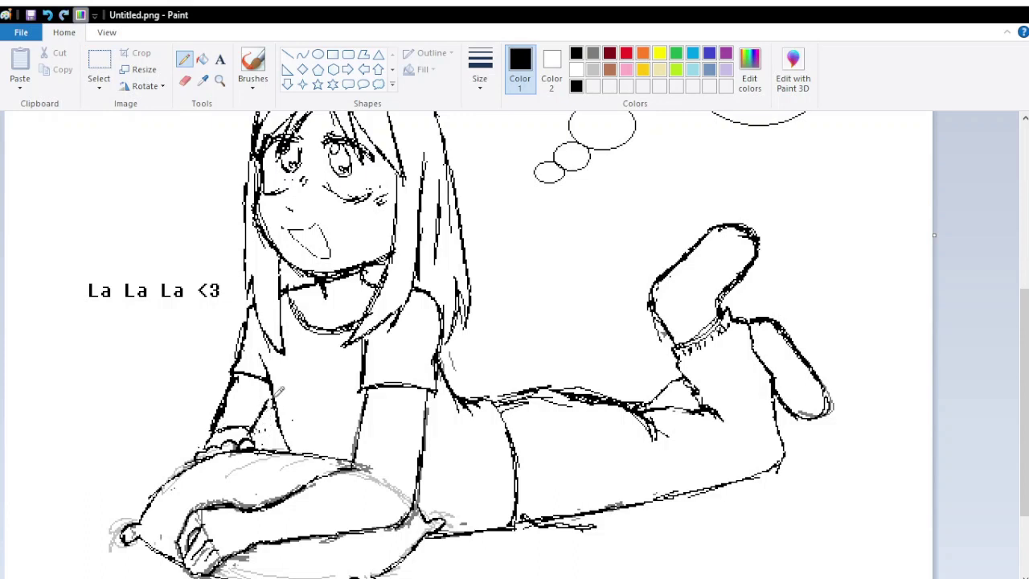
pyautogui.click(185, 80)
pyautogui.moveTo(205, 424); pyautogui.dragTo(237, 386)
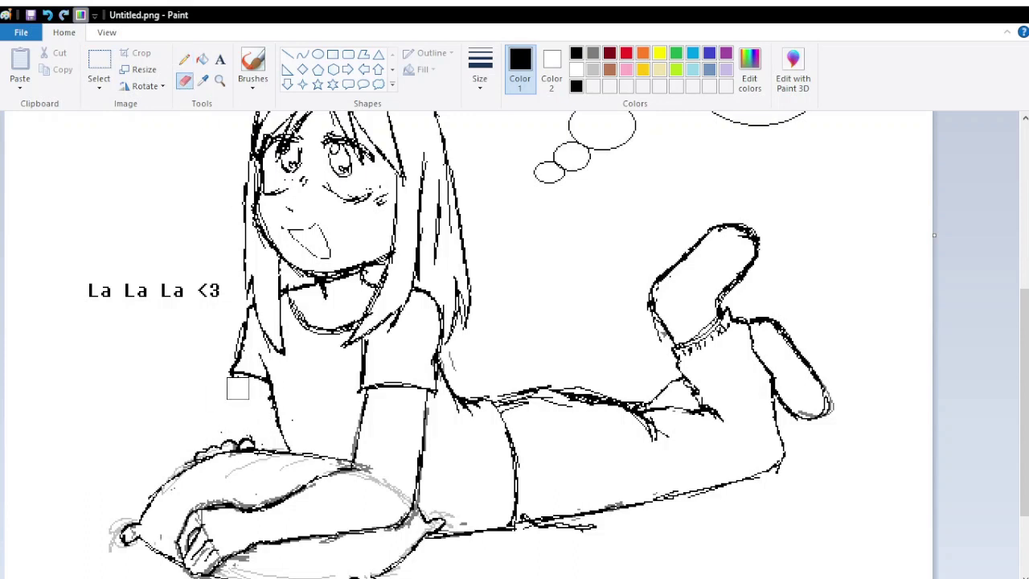
# Redraw the rear forearm straight down to the pillow's top edge in place of the old knuckles
pyautogui.click(184, 58)
pyautogui.moveTo(223, 432)
pyautogui.mouseDown()
pyautogui.moveTo(241, 457)
pyautogui.moveTo(271, 447)
pyautogui.mouseUp()
pyautogui.moveTo(241, 370)
pyautogui.mouseDown()
pyautogui.moveTo(229, 438)
pyautogui.moveTo(193, 438)
pyautogui.mouseUp()
pyautogui.click(185, 80)
pyautogui.click(184, 59)
pyautogui.moveTo(236, 405); pyautogui.dragTo(217, 495)
pyautogui.scroll(-3, 466, 346)
pyautogui.scroll(3, 466, 345)
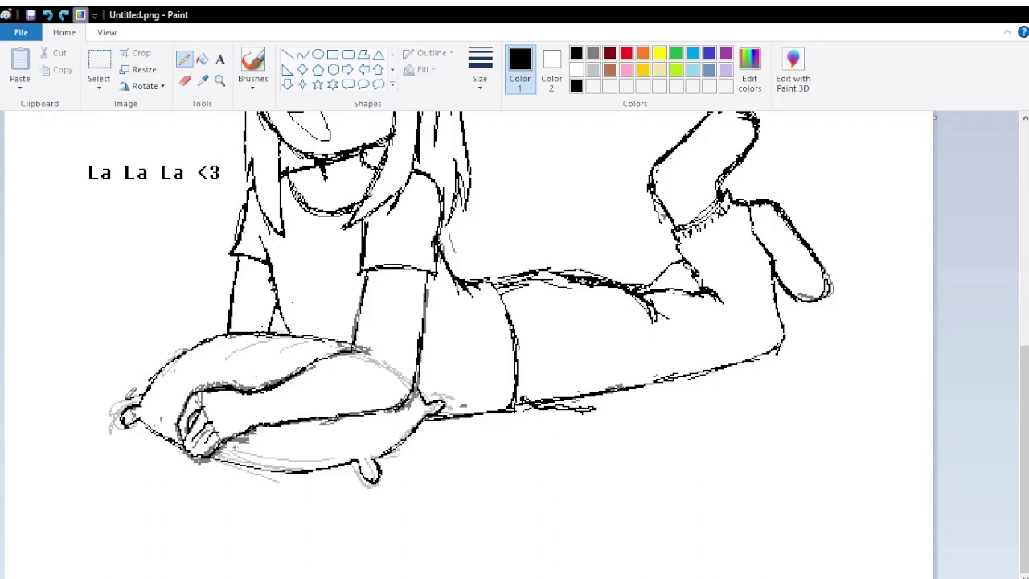
# Draw the rear hand with bent fingers resting on the pillow near its front corner
pyautogui.moveTo(138, 398); pyautogui.dragTo(103, 416)
pyautogui.hotkey('ctrl', 'z')
pyautogui.moveTo(153, 393)
pyautogui.mouseDown()
pyautogui.moveTo(138, 387)
pyautogui.moveTo(112, 418)
pyautogui.mouseUp()
pyautogui.hotkey('ctrl', 'z')
pyautogui.moveTo(151, 381); pyautogui.dragTo(132, 402)
pyautogui.moveTo(142, 424); pyautogui.dragTo(151, 434)
pyautogui.keyDown('ctrl'); pyautogui.scroll(-1, 321, 321); pyautogui.keyUp('ctrl')
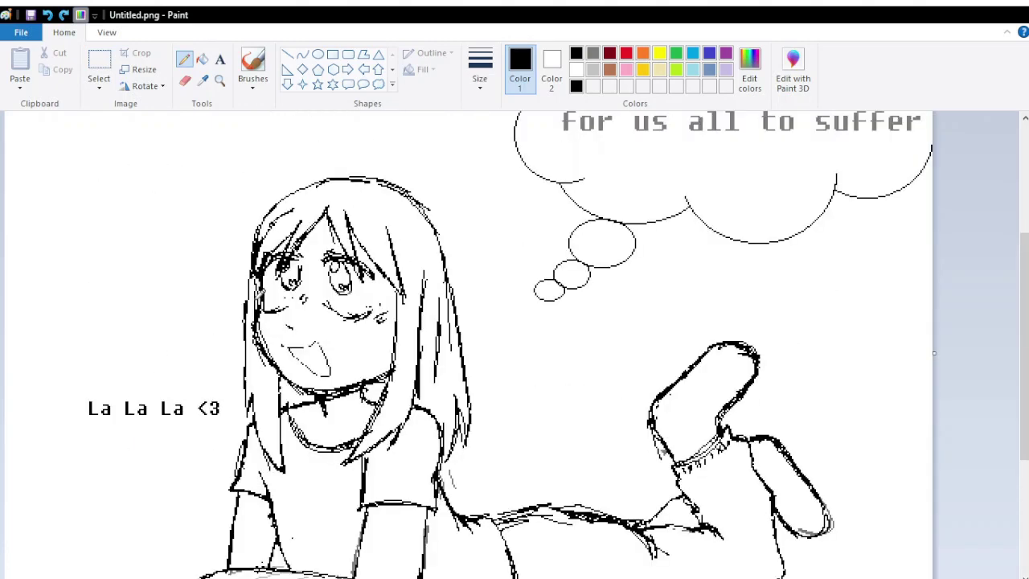
pyautogui.keyDown('ctrl'); pyautogui.scroll(2, 322, 322); pyautogui.keyUp('ctrl')
pyautogui.moveTo(274, 232)
pyautogui.mouseDown()
pyautogui.moveTo(227, 272)
pyautogui.moveTo(319, 290)
pyautogui.mouseUp()
pyautogui.hotkey('ctrl', 'z')
pyautogui.hotkey('ctrl', 'z')
pyautogui.moveTo(291, 251)
pyautogui.mouseDown()
pyautogui.moveTo(306, 289)
pyautogui.moveTo(318, 291)
pyautogui.moveTo(241, 299)
pyautogui.moveTo(294, 310)
pyautogui.mouseUp()
pyautogui.hotkey('ctrl', 'z')
pyautogui.hotkey('ctrl', 'z')
pyautogui.moveTo(259, 249)
pyautogui.mouseDown()
pyautogui.moveTo(273, 302)
pyautogui.moveTo(283, 310)
pyautogui.moveTo(294, 294)
pyautogui.mouseUp()
pyautogui.hotkey('ctrl', 'z')
pyautogui.hotkey('ctrl', 'z')
pyautogui.moveTo(291, 216); pyautogui.dragTo(326, 239)
pyautogui.hotkey('ctrl', 'z')
pyautogui.hotkey('ctrl', 'z')
pyautogui.moveTo(257, 246)
pyautogui.mouseDown()
pyautogui.moveTo(268, 256)
pyautogui.moveTo(238, 282)
pyautogui.mouseUp()
pyautogui.hotkey('ctrl', 'z')
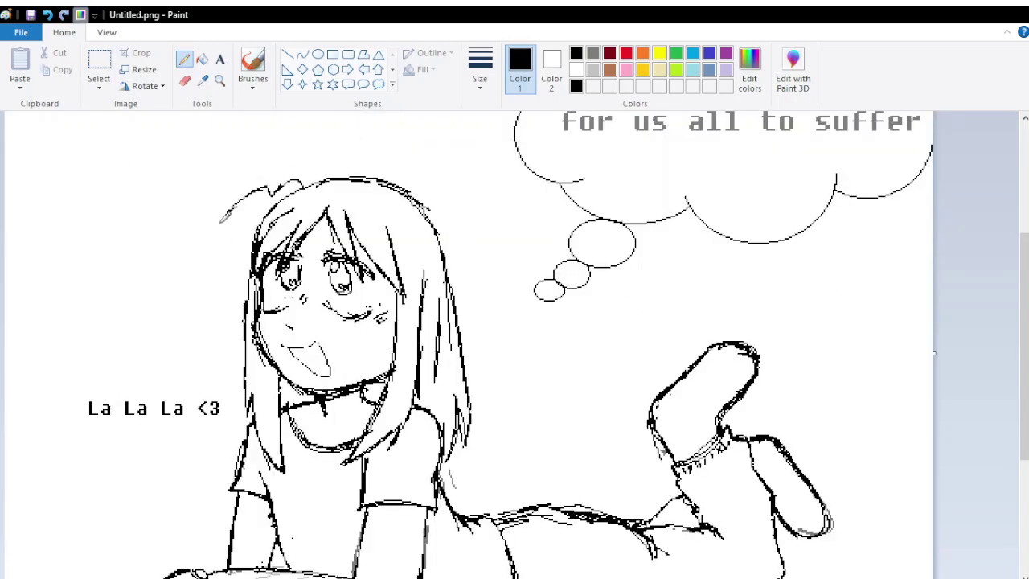
# Draw two floppy dog ears on top of the head and clear the hair lines inside them
pyautogui.moveTo(286, 188)
pyautogui.mouseDown()
pyautogui.moveTo(239, 197)
pyautogui.moveTo(209, 259)
pyautogui.moveTo(250, 254)
pyautogui.mouseUp()
pyautogui.click(627, 56)
pyautogui.moveTo(421, 211)
pyautogui.mouseDown()
pyautogui.moveTo(352, 135)
pyautogui.moveTo(398, 164)
pyautogui.moveTo(369, 183)
pyautogui.moveTo(368, 166)
pyautogui.moveTo(332, 218)
pyautogui.moveTo(400, 207)
pyautogui.moveTo(385, 175)
pyautogui.mouseUp()
pyautogui.hotkey('ctrl', 'z')
pyautogui.click(185, 81)
pyautogui.click(576, 85)
pyautogui.scroll(-2, 271, 201)
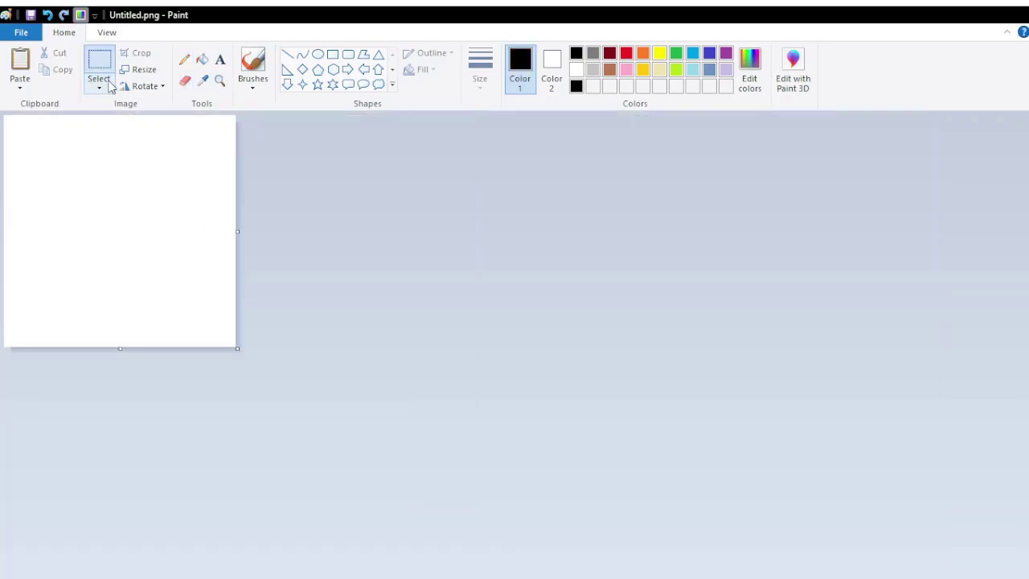
pyautogui.scroll(2, 188, 192)
pyautogui.moveTo(354, 165)
pyautogui.mouseDown()
pyautogui.moveTo(398, 181)
pyautogui.moveTo(338, 209)
pyautogui.moveTo(345, 213)
pyautogui.mouseUp()
pyautogui.click(627, 56)
pyautogui.click(551, 78)
pyautogui.click(575, 85)
pyautogui.scroll(-2, 436, 249)
pyautogui.hotkey('ctrl', 'a')
pyautogui.press('Delete')
pyautogui.click(575, 69)
pyautogui.hotkey('ctrl', 'z')
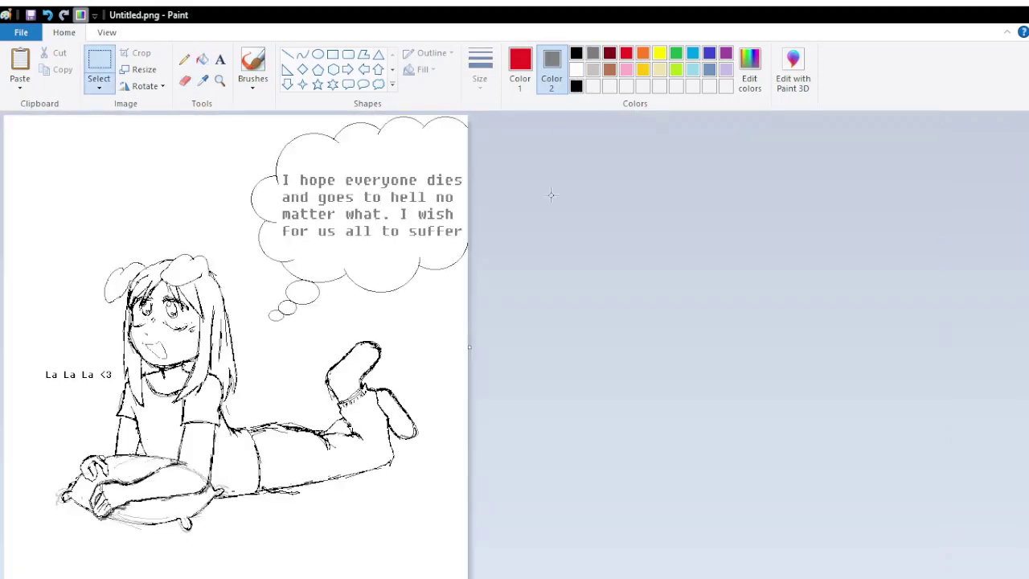
pyautogui.click(520, 78)
pyautogui.hotkey('ctrl', 'a')
pyautogui.press('Delete')
pyautogui.hotkey('ctrl', 'z')
pyautogui.hotkey('ctrl', 'y')
pyautogui.click(551, 78)
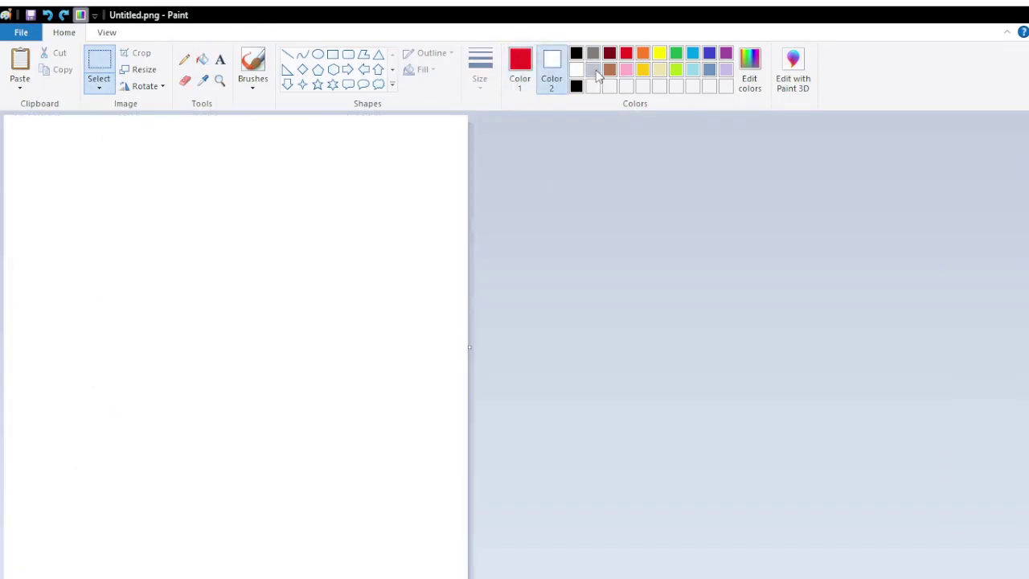
pyautogui.click(593, 53)
pyautogui.hotkey('ctrl', 'z')
pyautogui.hotkey('ctrl', 'y')
pyautogui.hotkey('ctrl', 'z')
pyautogui.hotkey('ctrl', 'y')
pyautogui.click(202, 60)
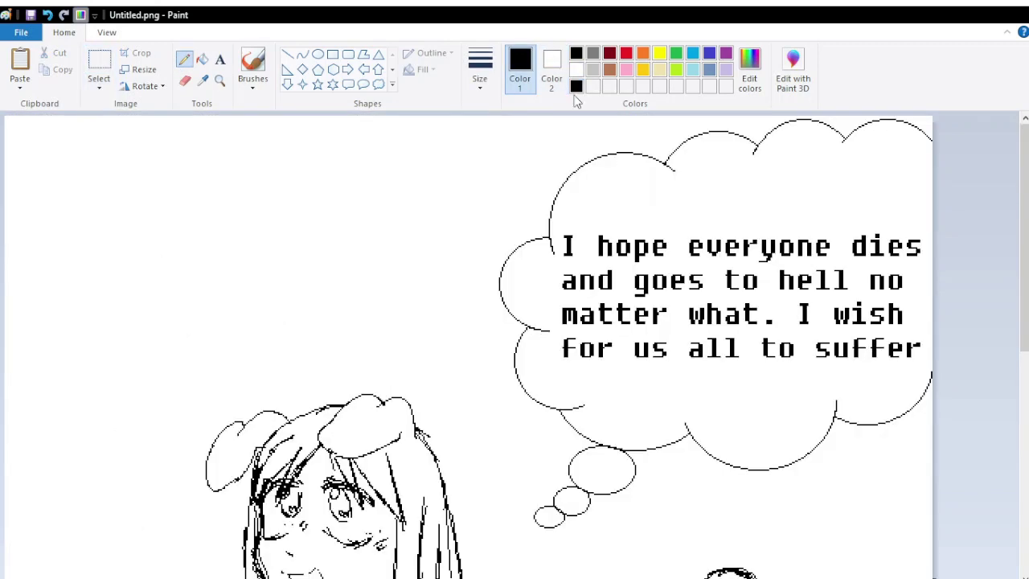
# Thicken the outlines of both dog ears with black pencil strokes
pyautogui.scroll(-5, 466, 345)
pyautogui.scroll(2, 466, 345)
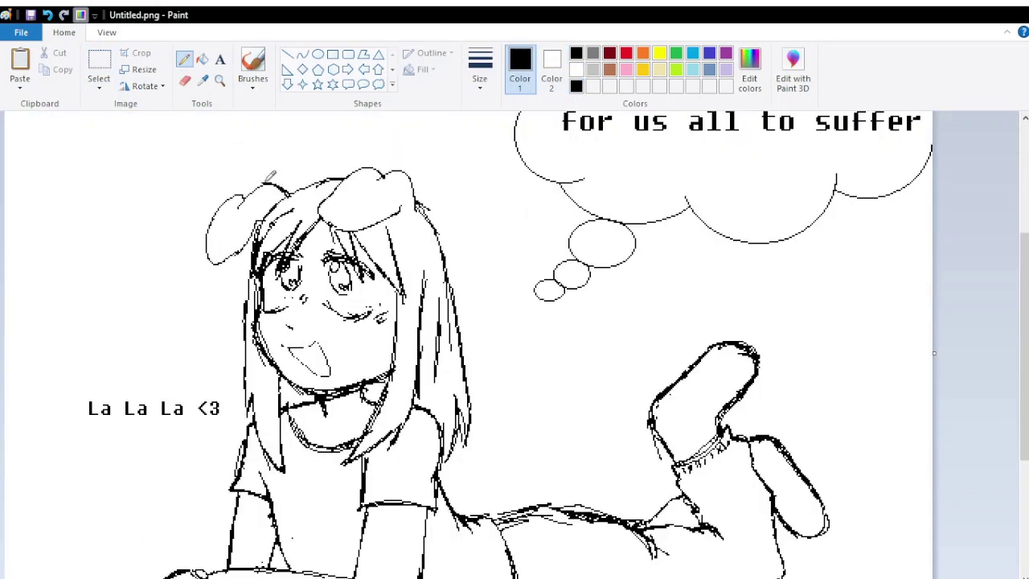
pyautogui.moveTo(232, 193)
pyautogui.mouseDown()
pyautogui.moveTo(255, 233)
pyautogui.moveTo(346, 175)
pyautogui.moveTo(320, 215)
pyautogui.moveTo(296, 211)
pyautogui.moveTo(276, 240)
pyautogui.moveTo(330, 233)
pyautogui.moveTo(327, 199)
pyautogui.moveTo(348, 172)
pyautogui.moveTo(406, 166)
pyautogui.moveTo(434, 238)
pyautogui.mouseUp()
pyautogui.hotkey('ctrl', 'z')
pyautogui.scroll(-3, 464, 222)
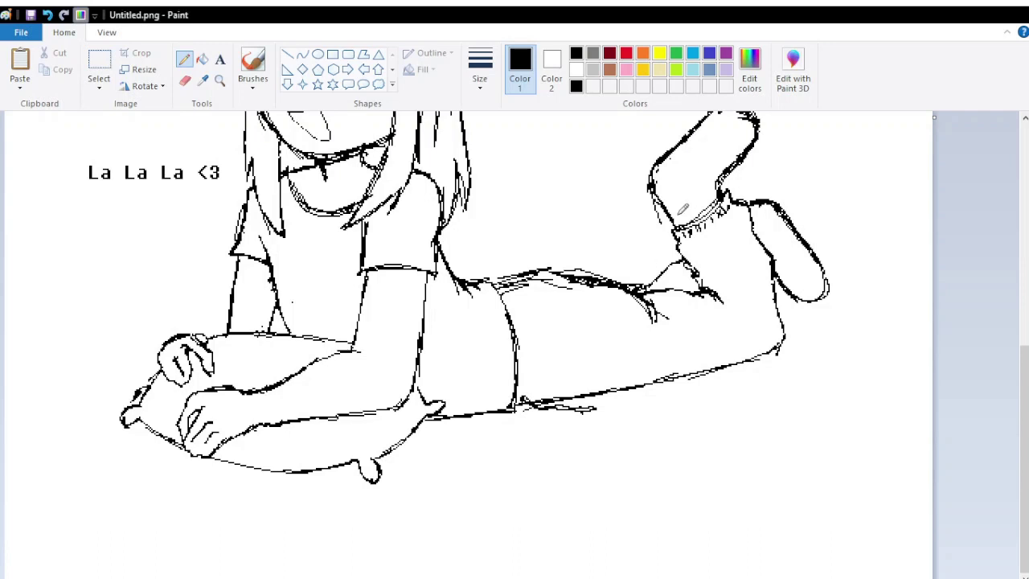
# Draw a small smiling animal face on the toe of the lower slipper
pyautogui.moveTo(802, 255)
pyautogui.mouseDown()
pyautogui.moveTo(812, 259)
pyautogui.moveTo(786, 278)
pyautogui.moveTo(810, 291)
pyautogui.moveTo(834, 270)
pyautogui.moveTo(826, 284)
pyautogui.mouseUp()
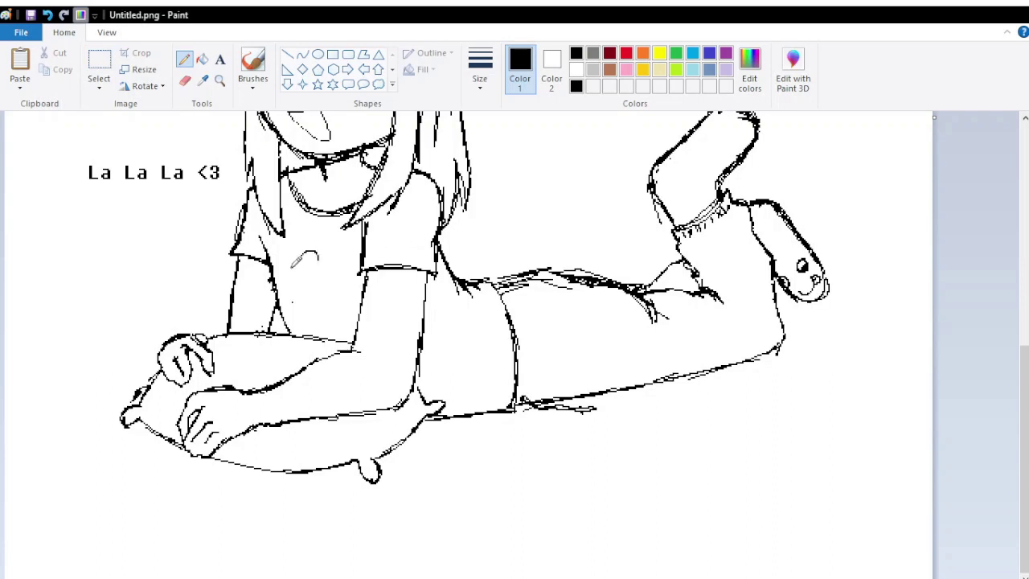
# Draw hollow bubble letters reading "WOO" across the shirt's chest, running up against the front sleeve
pyautogui.moveTo(316, 254); pyautogui.dragTo(286, 293)
pyautogui.hotkey('ctrl', 'z')
pyautogui.moveTo(281, 259)
pyautogui.mouseDown()
pyautogui.moveTo(305, 260)
pyautogui.moveTo(311, 273)
pyautogui.moveTo(326, 257)
pyautogui.moveTo(353, 256)
pyautogui.moveTo(344, 273)
pyautogui.moveTo(337, 262)
pyautogui.moveTo(360, 251)
pyautogui.mouseUp()
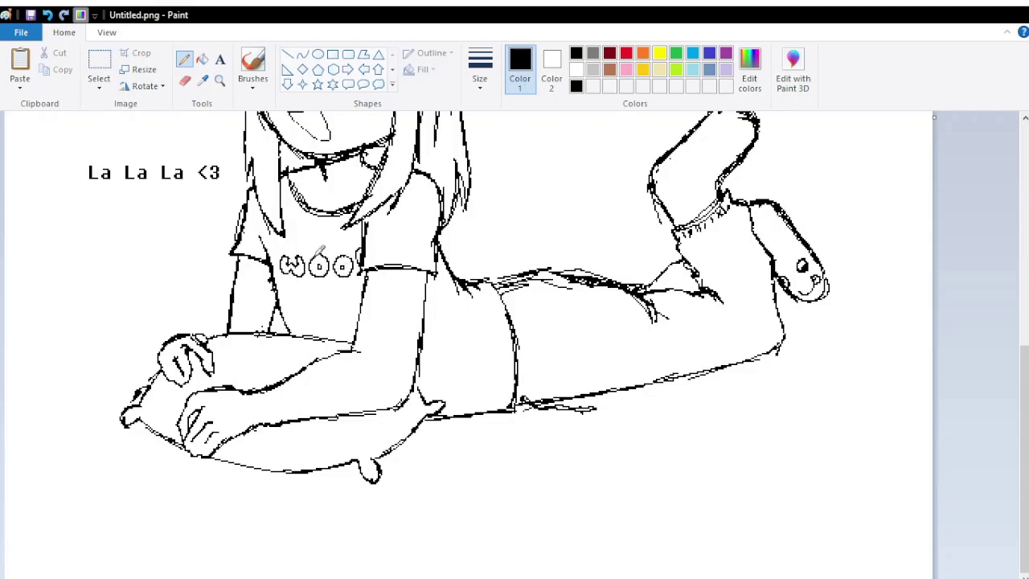
pyautogui.scroll(3, 360, 252)
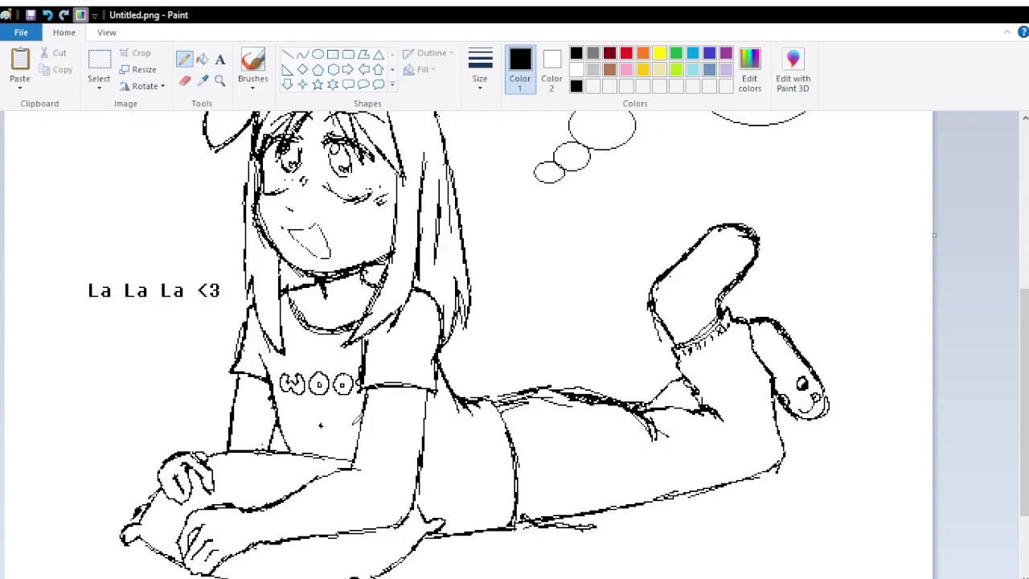
pyautogui.keyDown('ctrl'); pyautogui.scroll(-1, 348, 309); pyautogui.keyUp('ctrl')
pyautogui.keyDown('ctrl'); pyautogui.scroll(1, 348, 309); pyautogui.keyUp('ctrl')
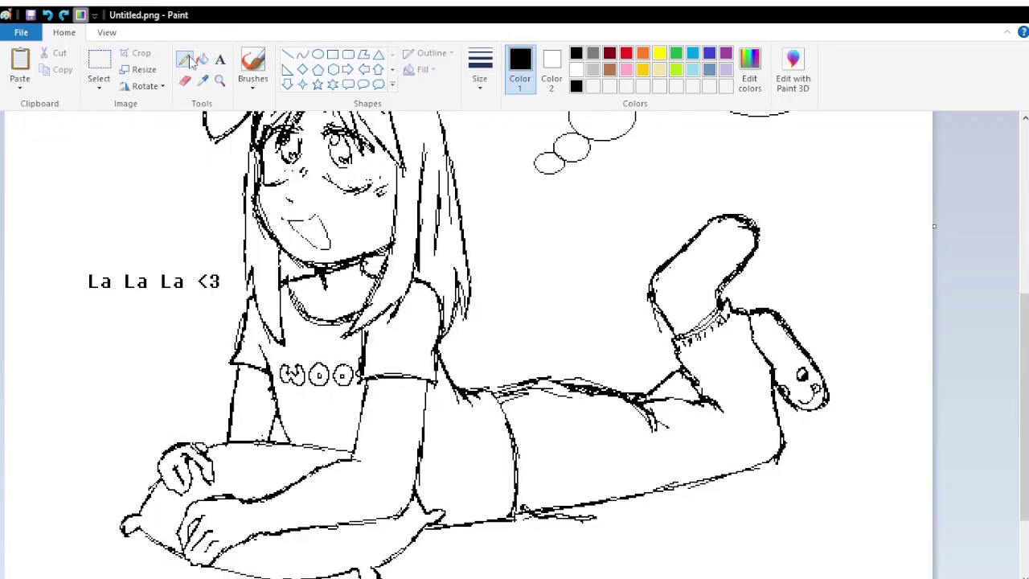
# Draw a matching small animal face near the toe of the raised slipper
pyautogui.click(739, 257)
pyautogui.hotkey('ctrl', 'z')
pyautogui.click(739, 259)
pyautogui.hotkey('ctrl', 'z')
pyautogui.moveTo(749, 242); pyautogui.dragTo(747, 249)
pyautogui.hotkey('ctrl', 'z')
# Fill the background around the girl with red
pyautogui.scroll(-5, 585, 288)
pyautogui.click(202, 59)
pyautogui.click(626, 53)
pyautogui.click(241, 410)
pyautogui.scroll(5, 241, 409)
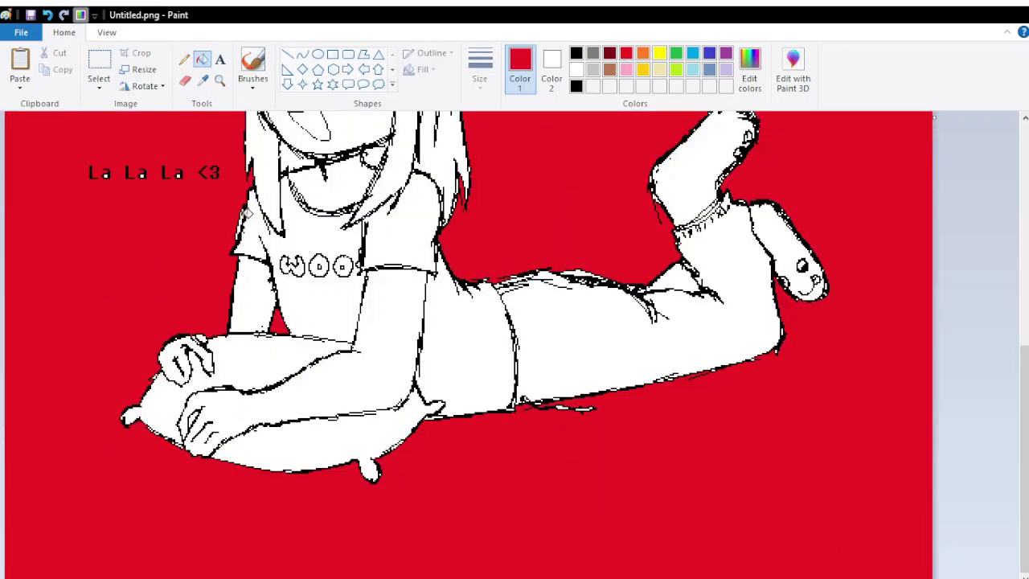
# Replace the leftover white gaps outside the far sleeve's outline with the red background colour
pyautogui.click(202, 80)
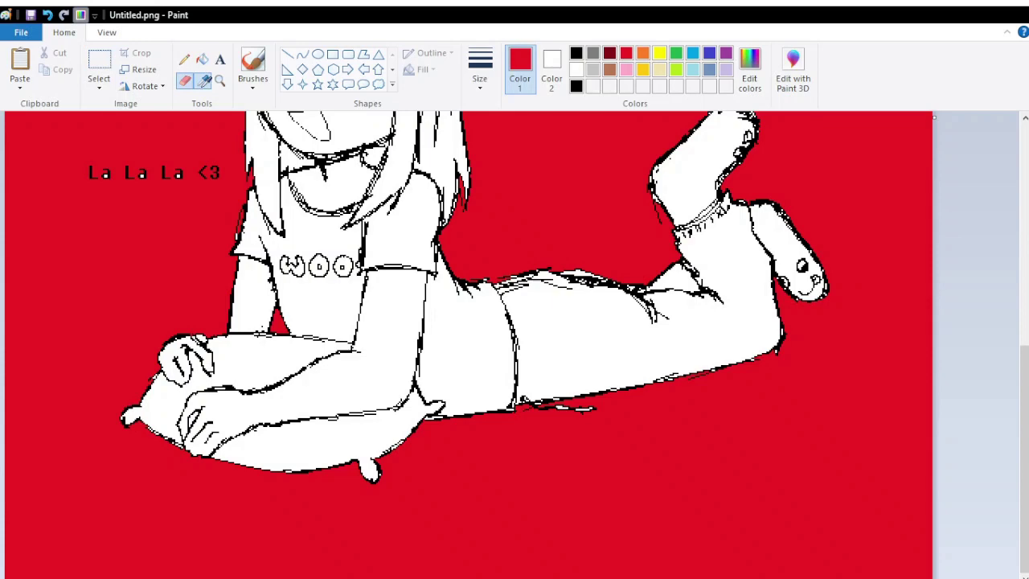
pyautogui.rightClick(194, 219)
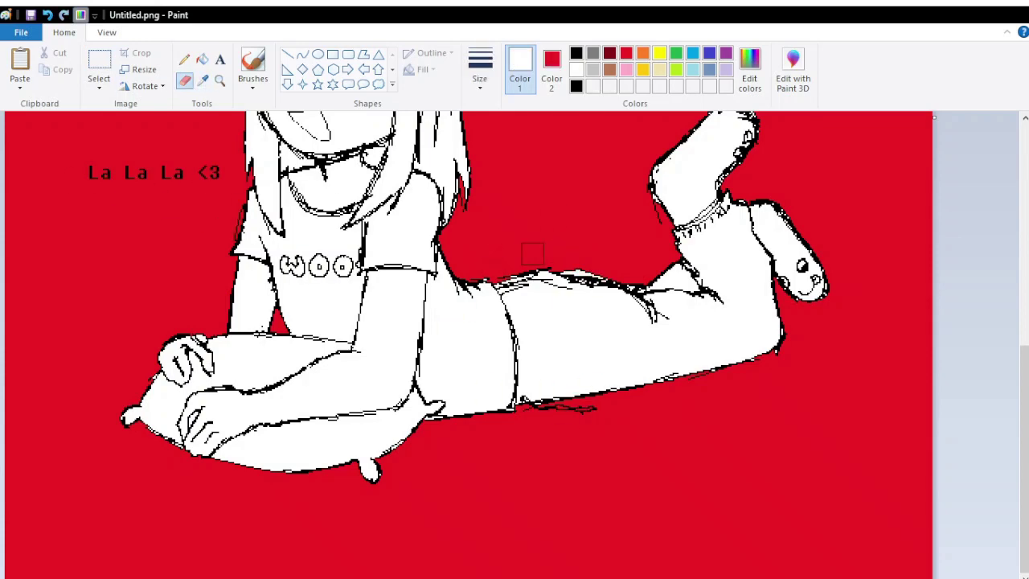
pyautogui.scroll(5, 489, 273)
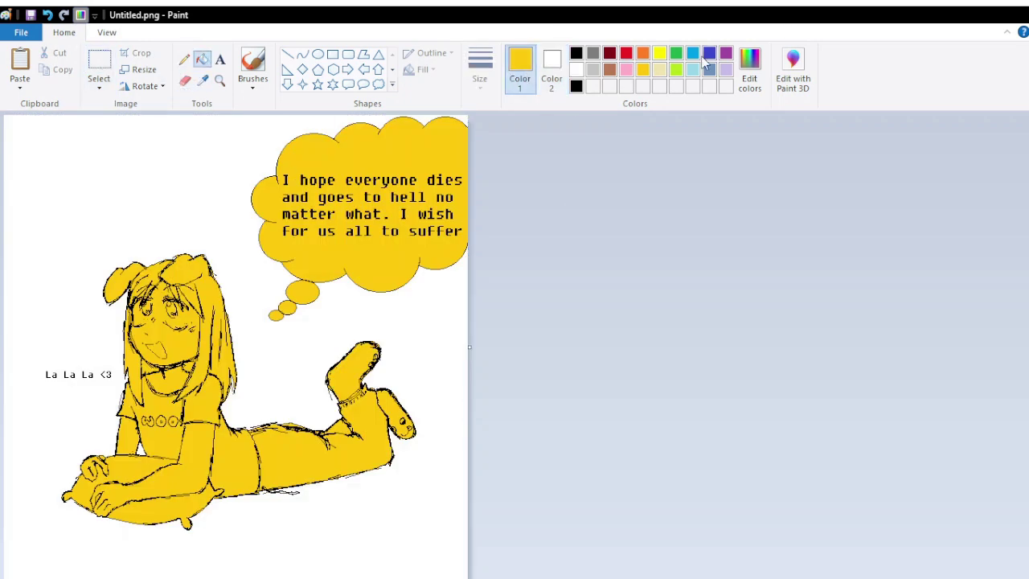
pyautogui.click(626, 69)
pyautogui.click(348, 54)
pyautogui.moveTo(12, 122); pyautogui.dragTo(456, 568)
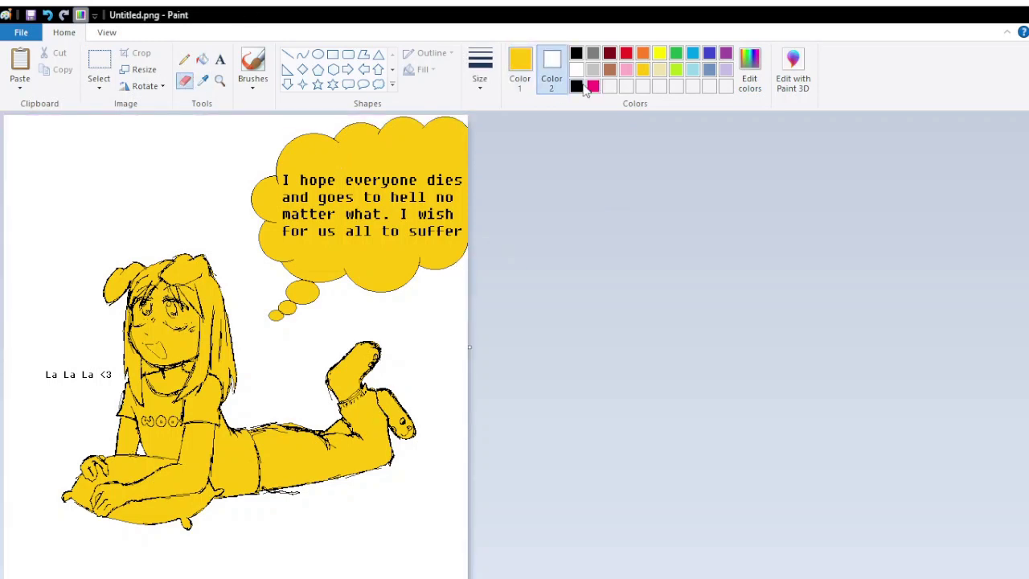
# Recolour the yellow inside the thought bubble and its trail of small circles to white
pyautogui.moveTo(270, 300); pyautogui.dragTo(293, 301)
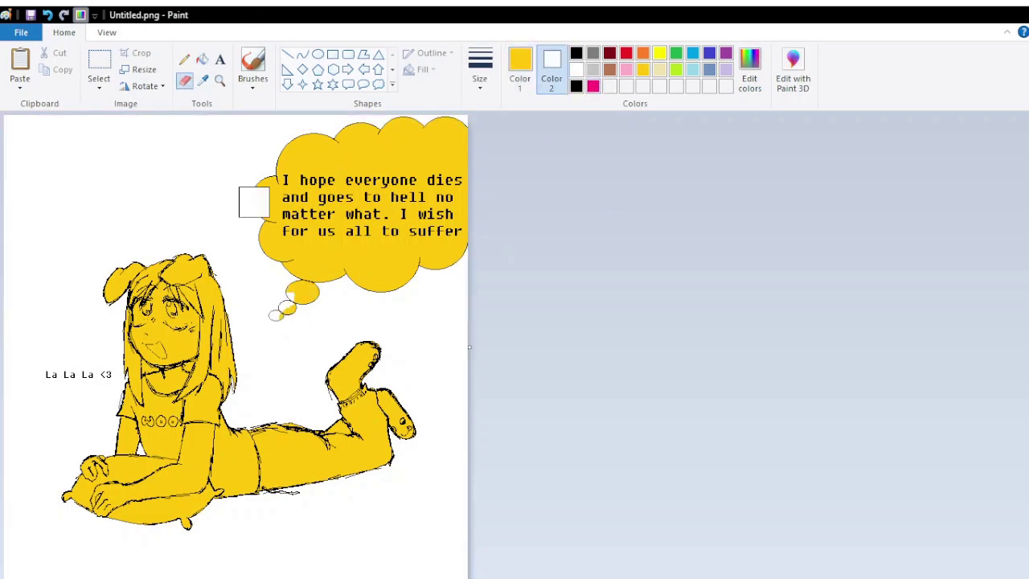
pyautogui.moveTo(254, 201)
pyautogui.mouseDown()
pyautogui.moveTo(338, 161)
pyautogui.moveTo(365, 129)
pyautogui.moveTo(458, 269)
pyautogui.mouseUp()
pyautogui.hotkey('ctrl', 'a')
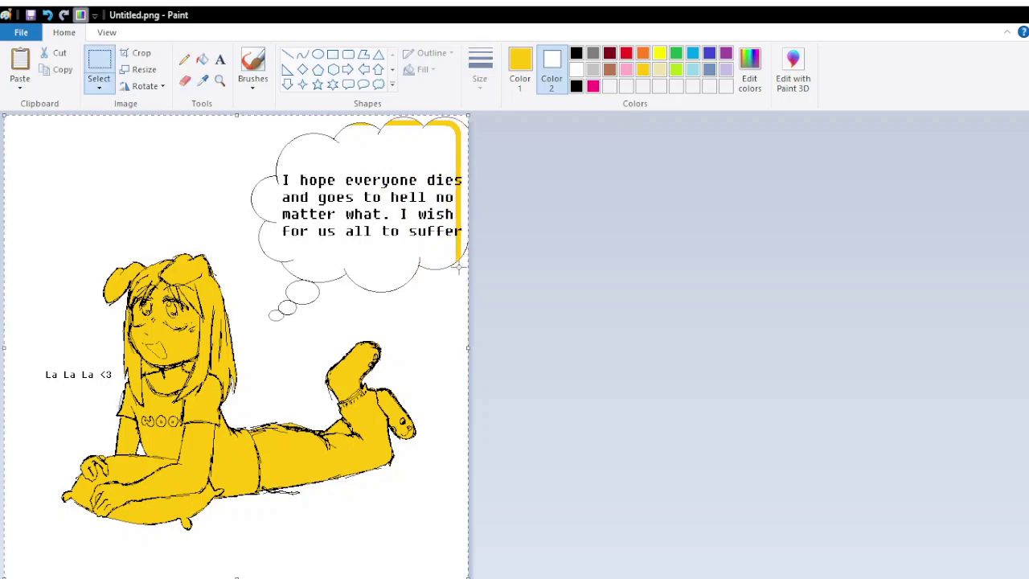
pyautogui.press('Delete')
pyautogui.hotkey('ctrl', 'z')
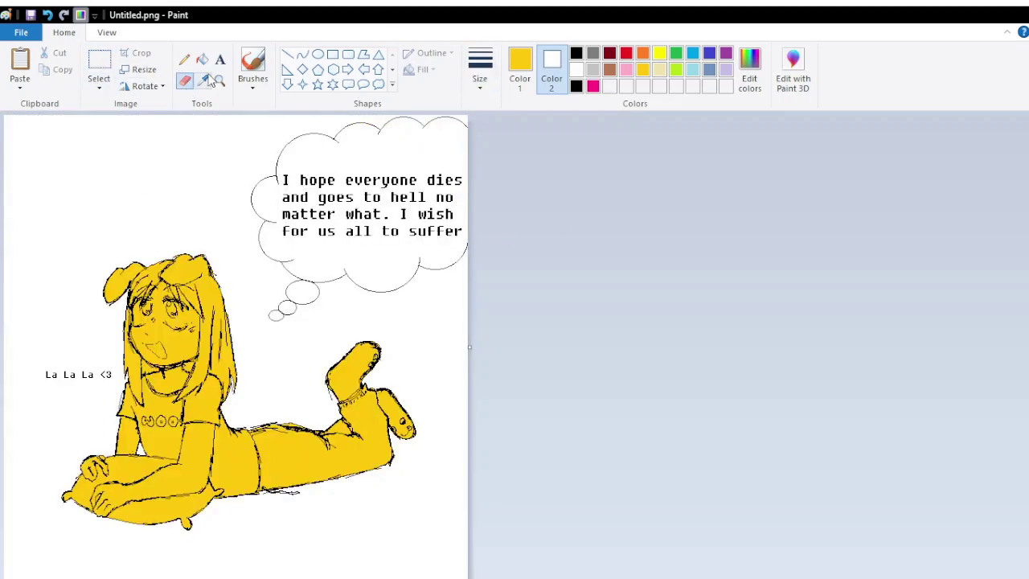
# Fill the dog ears and the hair sections with dark brown
pyautogui.click(202, 60)
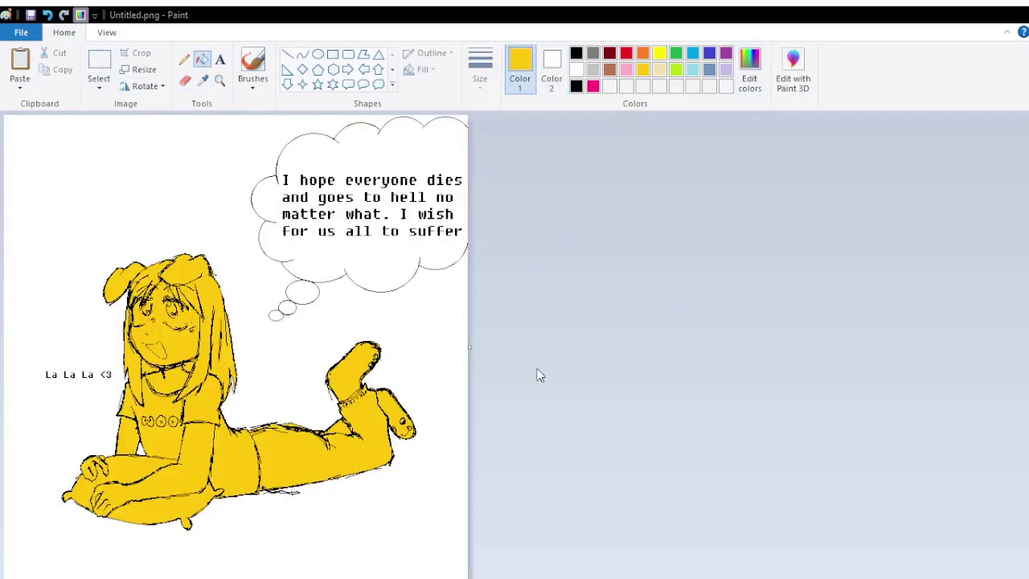
pyautogui.scroll(1, 538, 376)
pyautogui.click(386, 482)
pyautogui.click(241, 450)
pyautogui.scroll(-3, 482, 361)
pyautogui.click(273, 361)
pyautogui.click(378, 378)
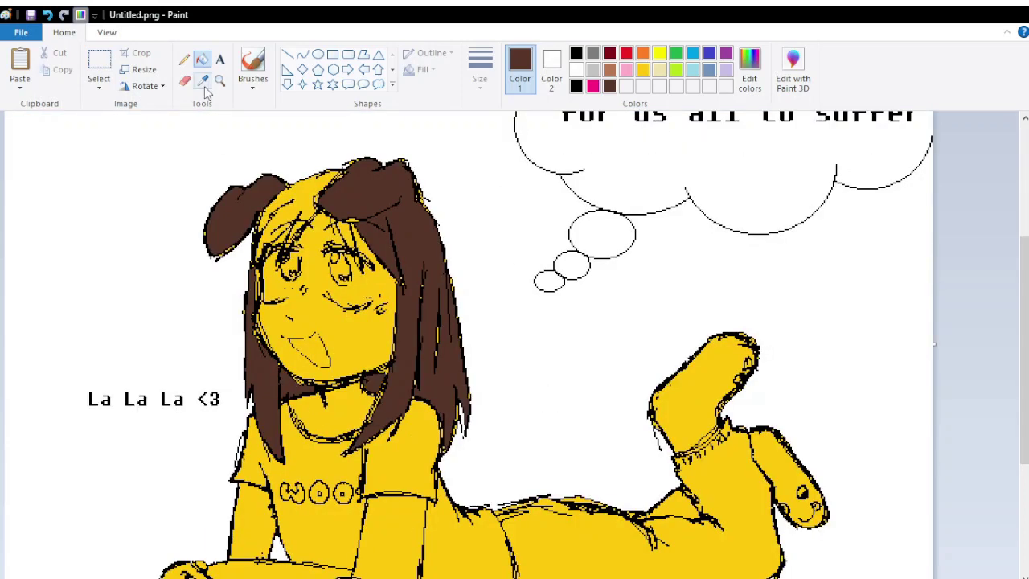
# Recolour the fringe and the remaining yellow gaps in the hair to dark brown
pyautogui.click(185, 80)
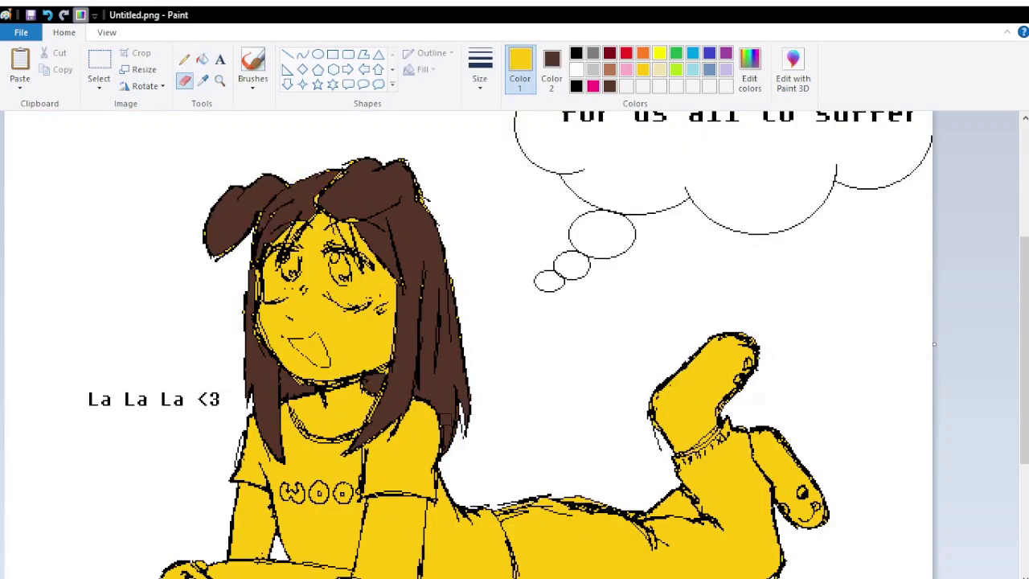
pyautogui.moveTo(384, 370); pyautogui.dragTo(387, 381)
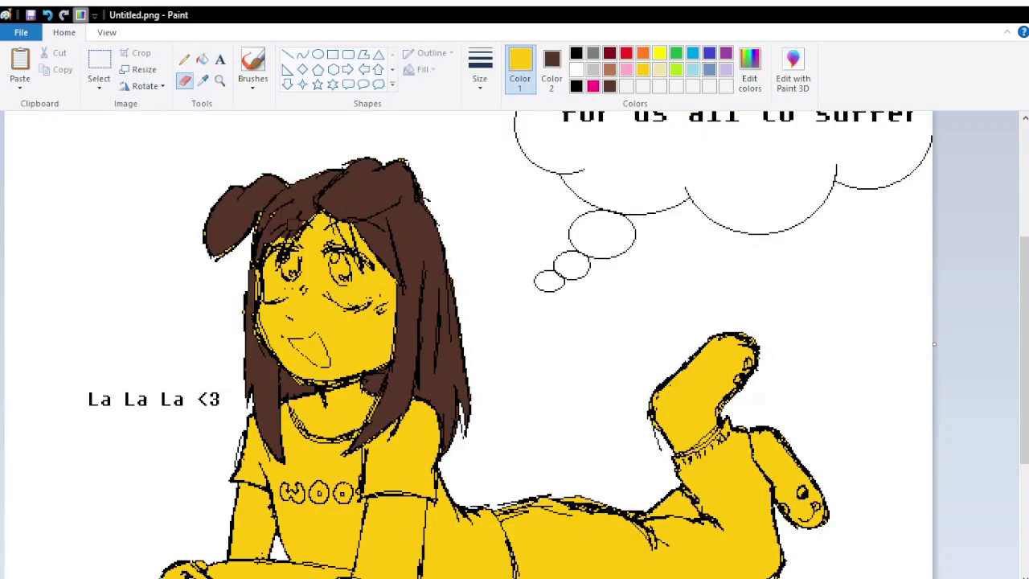
pyautogui.click(202, 59)
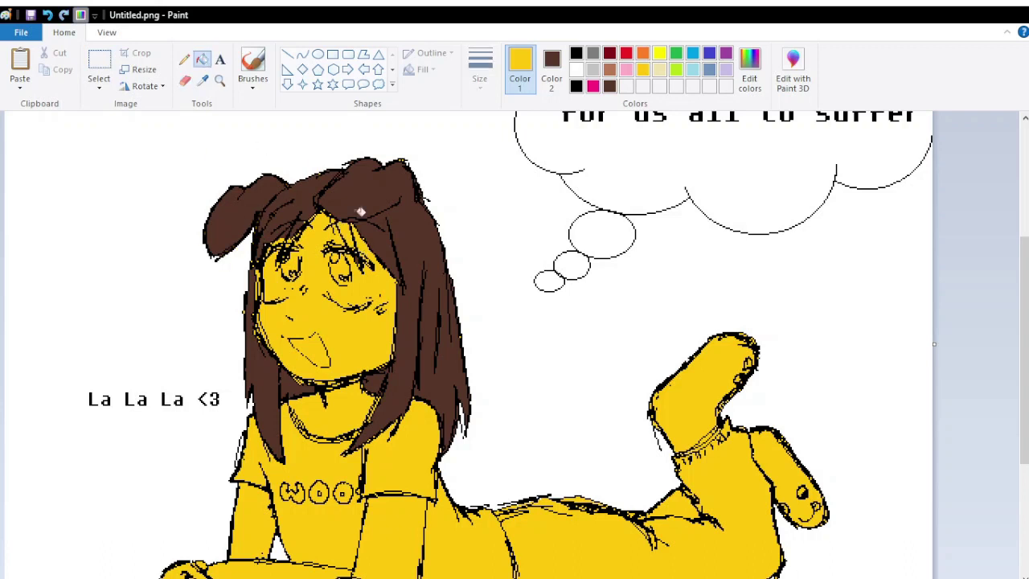
pyautogui.click(185, 81)
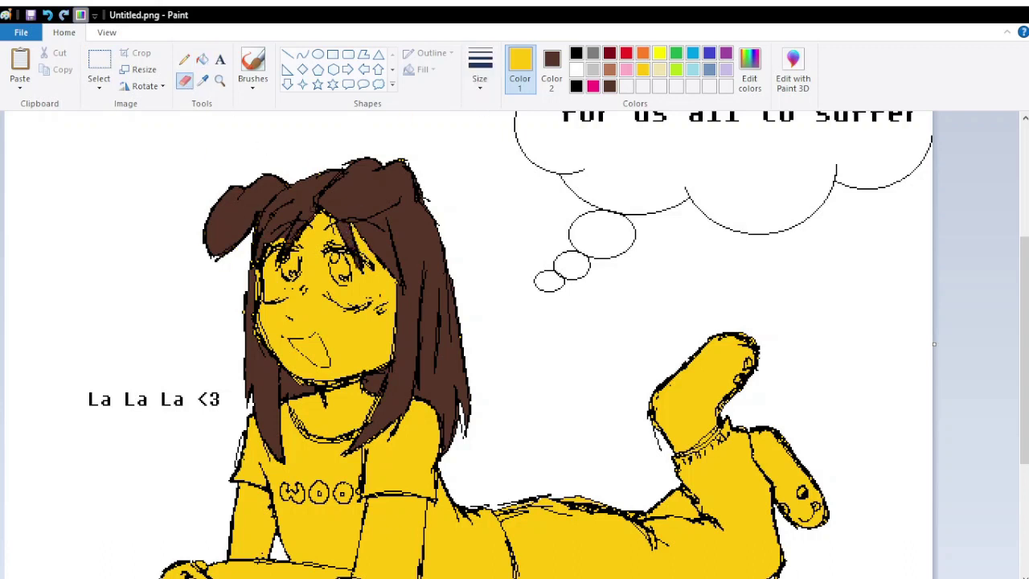
# Reinforce the outline of the girl's open mouth with black pencil lines
pyautogui.click(184, 59)
pyautogui.click(576, 86)
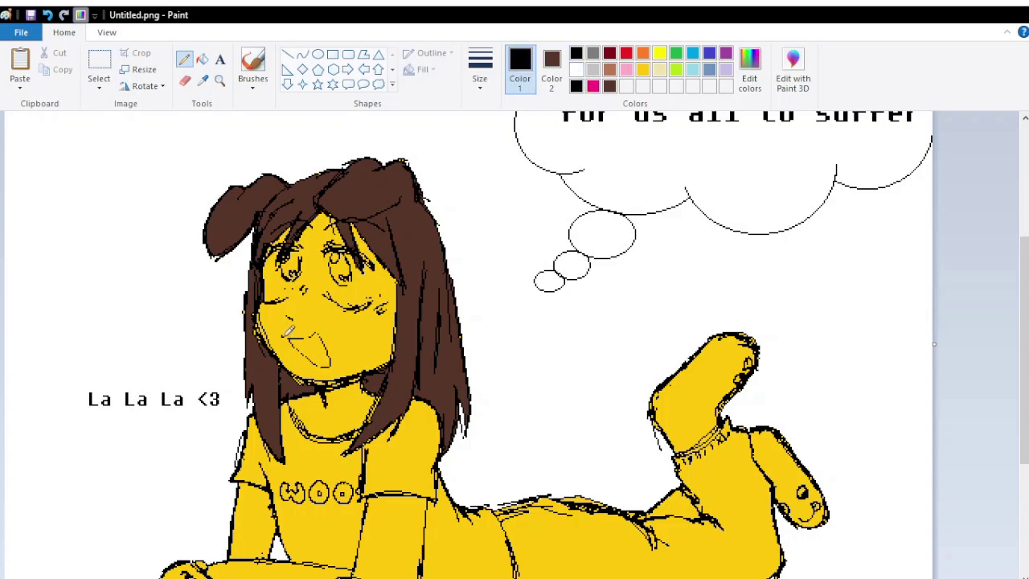
pyautogui.moveTo(286, 328)
pyautogui.mouseDown()
pyautogui.moveTo(315, 336)
pyautogui.moveTo(311, 360)
pyautogui.moveTo(326, 365)
pyautogui.moveTo(328, 338)
pyautogui.mouseUp()
# Replace the yellow inside both of the girl's eyes with white, including the highlight circle
pyautogui.click(185, 80)
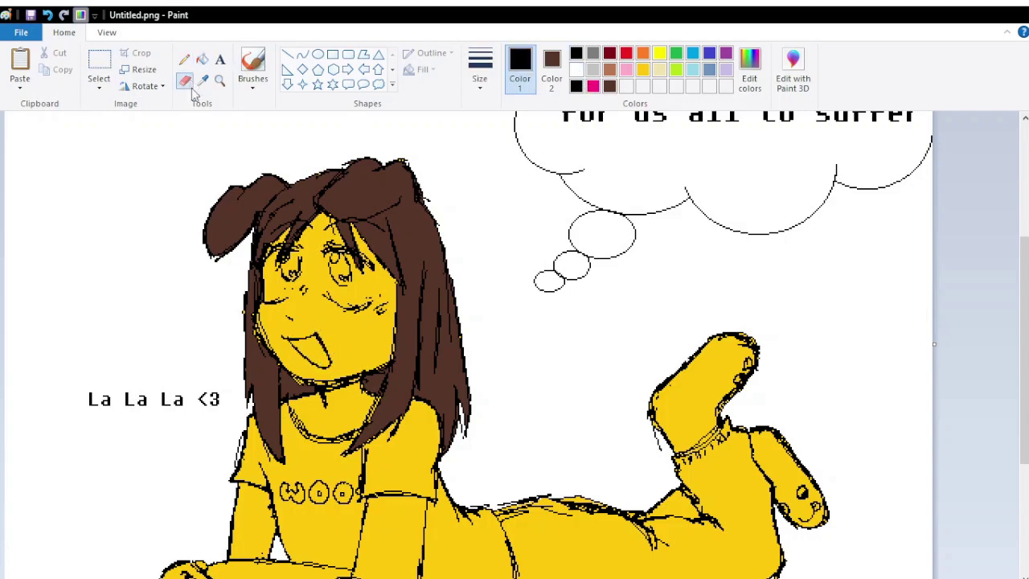
pyautogui.click(203, 80)
pyautogui.click(259, 334)
pyautogui.click(202, 79)
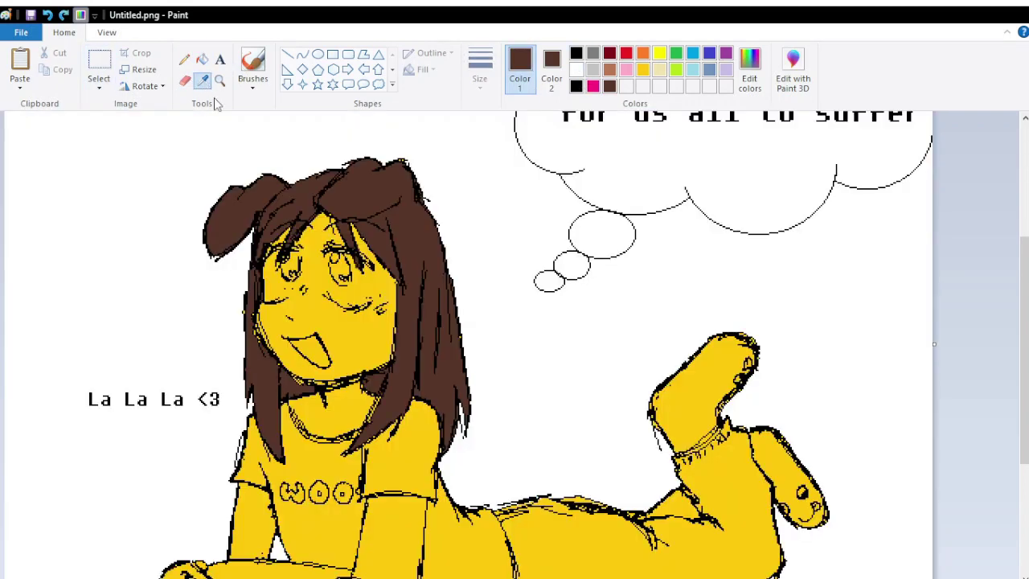
pyautogui.click(336, 408)
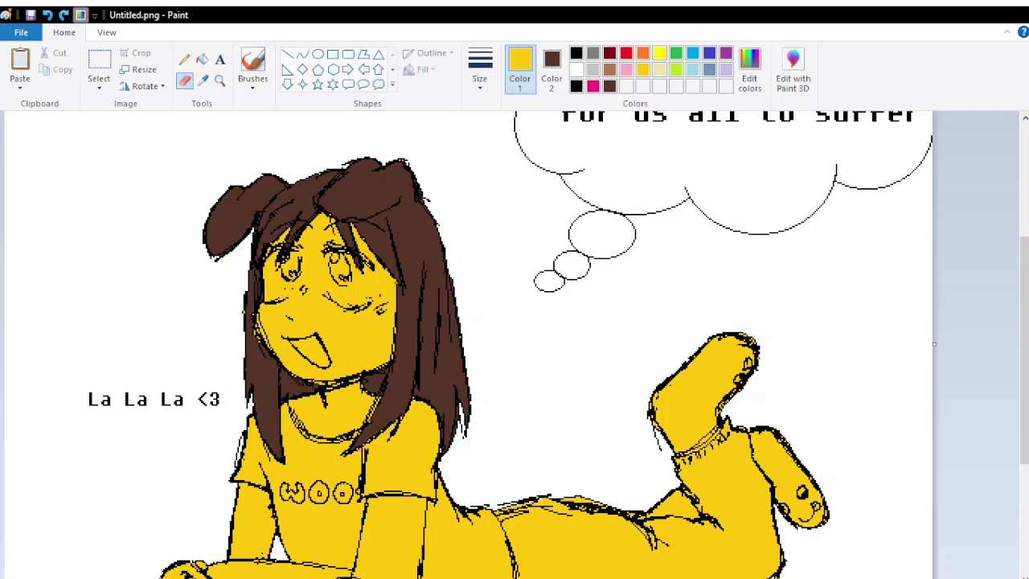
pyautogui.scroll(3, 561, 288)
pyautogui.scroll(-3, 482, 321)
pyautogui.click(551, 68)
pyautogui.click(575, 69)
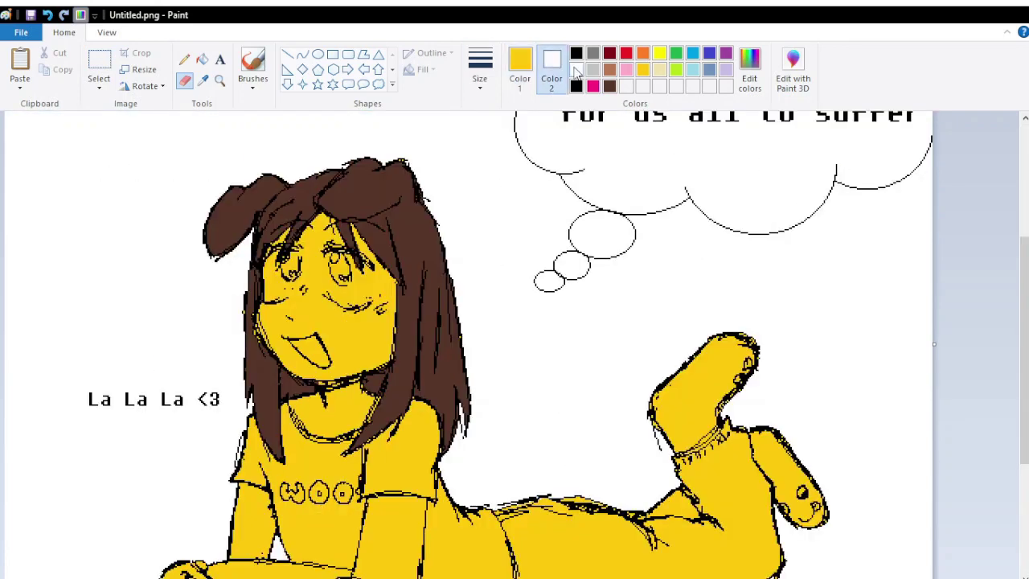
pyautogui.moveTo(321, 253)
pyautogui.mouseDown()
pyautogui.moveTo(362, 301)
pyautogui.moveTo(353, 258)
pyautogui.mouseUp()
pyautogui.moveTo(283, 295)
pyautogui.mouseDown()
pyautogui.moveTo(300, 251)
pyautogui.moveTo(290, 256)
pyautogui.mouseUp()
pyautogui.click(201, 59)
pyautogui.rightClick(350, 282)
pyautogui.click(184, 80)
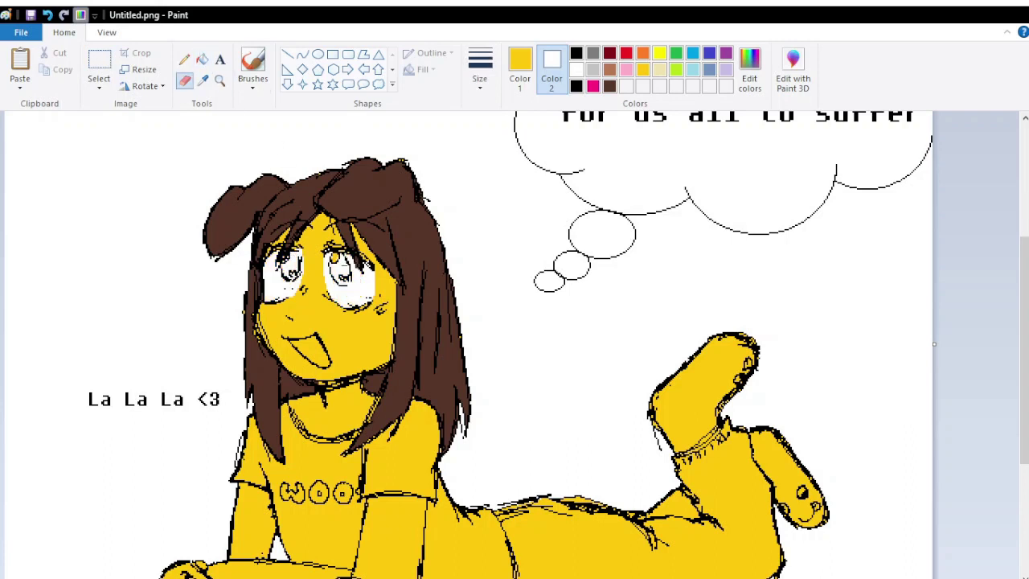
pyautogui.click(334, 257)
# Colour both irises with a custom very dark brown and fill the pupils with black
pyautogui.click(185, 59)
pyautogui.click(609, 86)
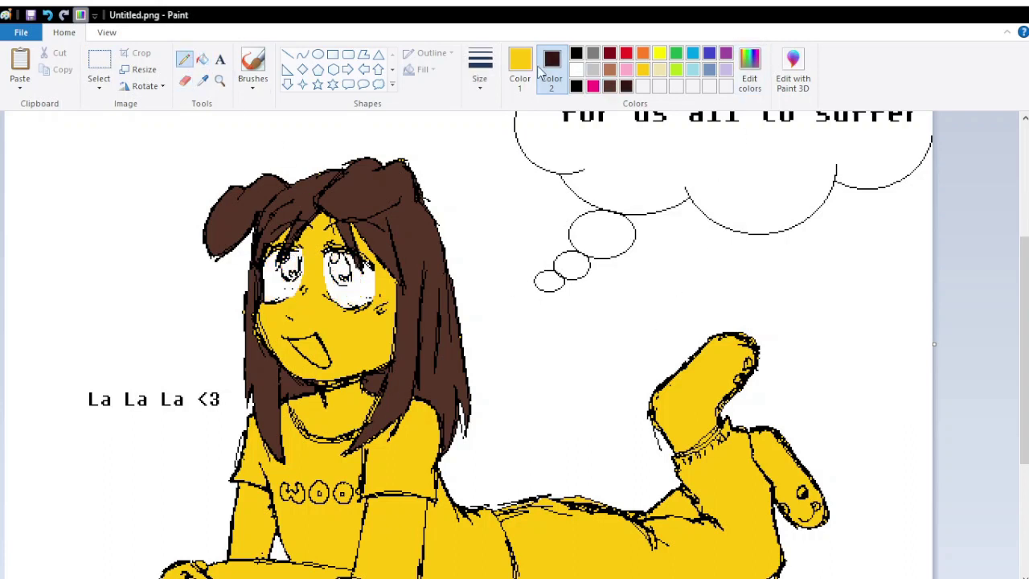
pyautogui.click(520, 66)
pyautogui.click(202, 58)
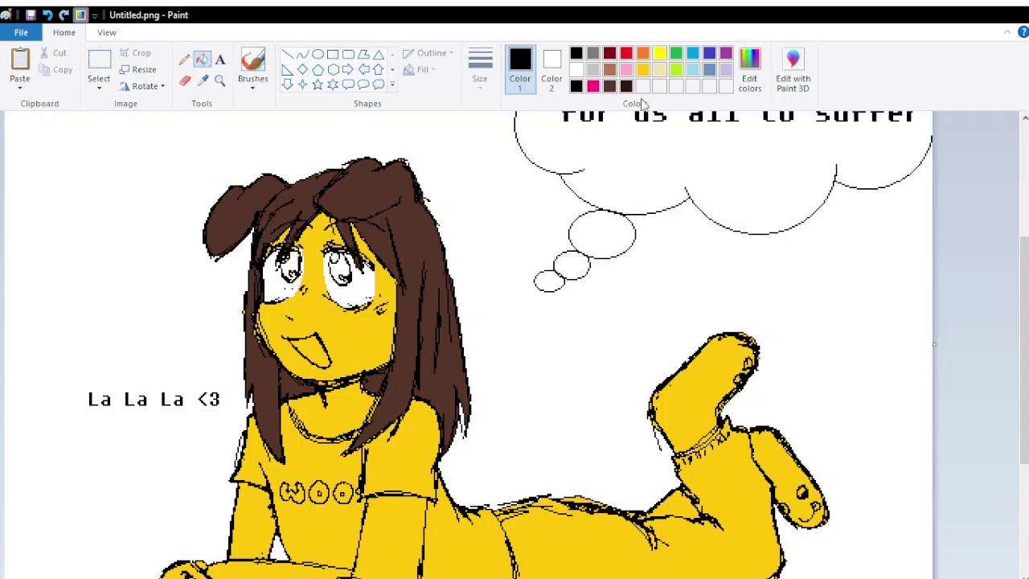
pyautogui.click(291, 265)
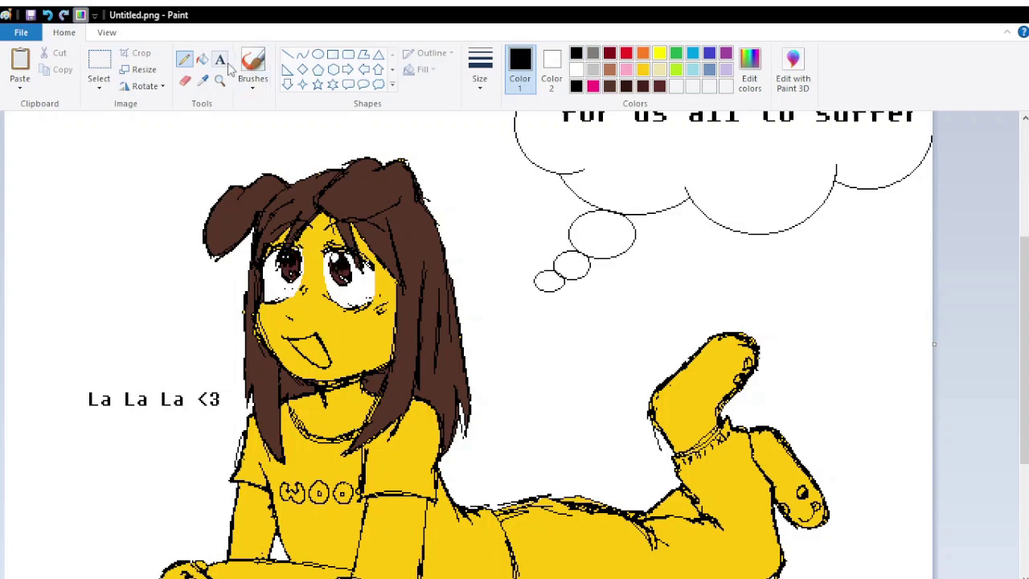
# Refine both eyes in pencil with white highlights, black shading and reddish-brown accents in the irises
pyautogui.click(575, 70)
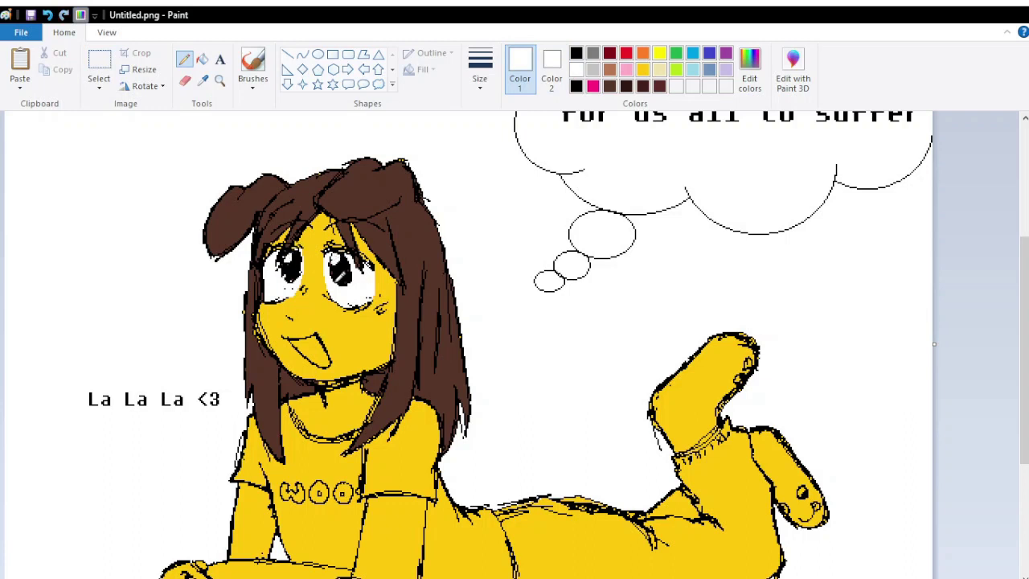
pyautogui.click(642, 86)
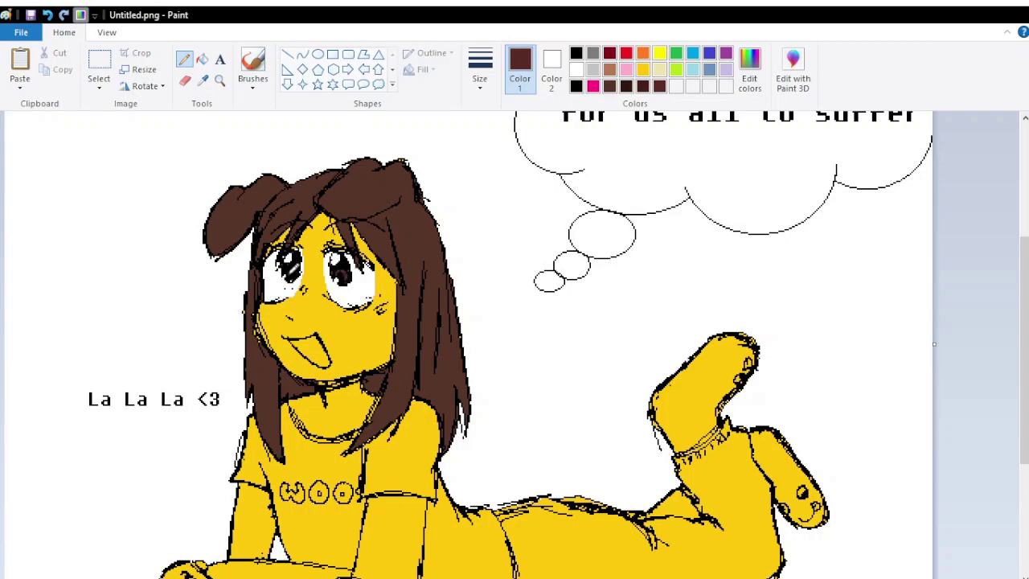
pyautogui.click(575, 86)
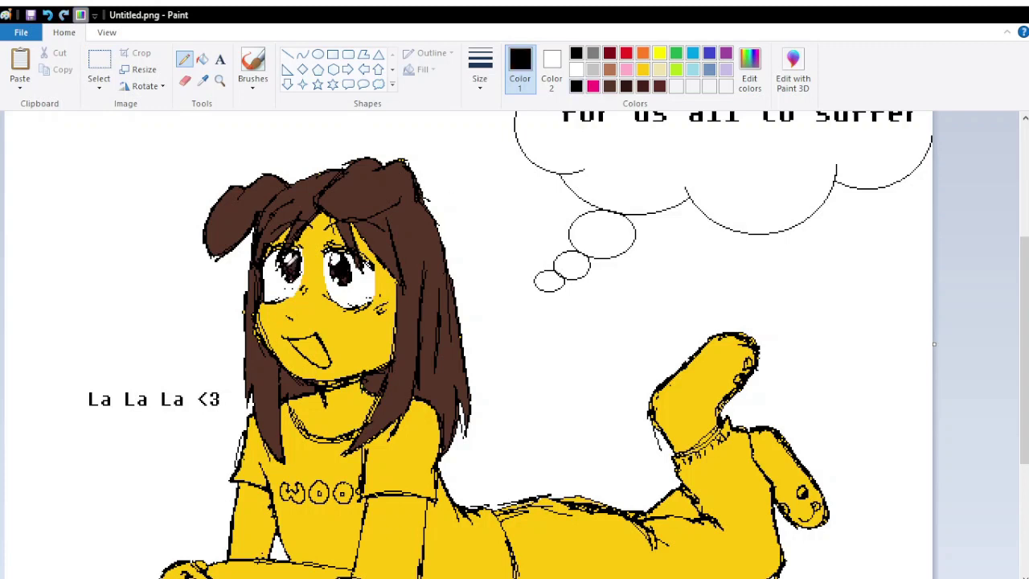
pyautogui.click(659, 86)
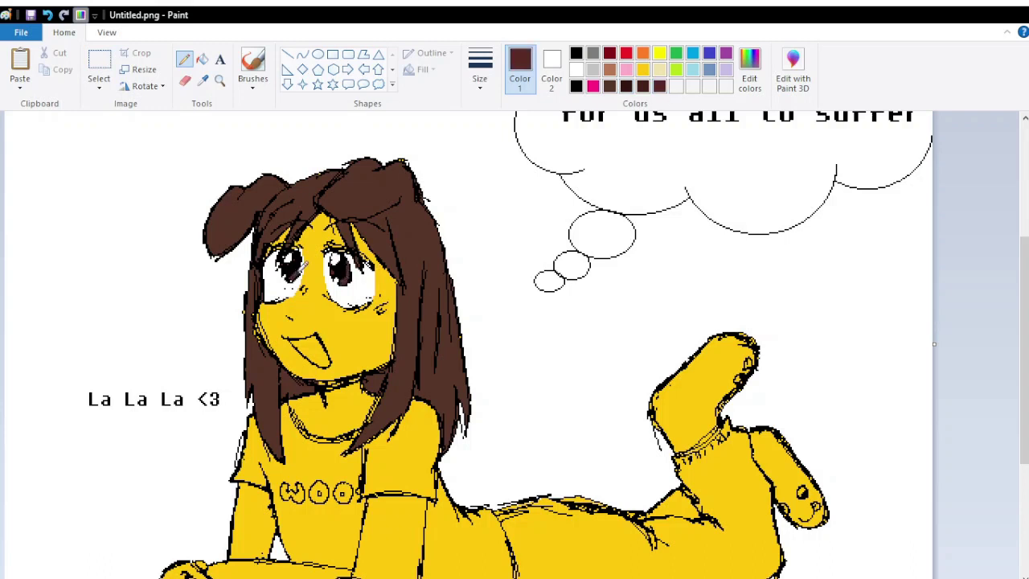
# Fill the inside of the girl's open mouth with pink
pyautogui.click(202, 58)
pyautogui.click(592, 86)
pyautogui.click(310, 351)
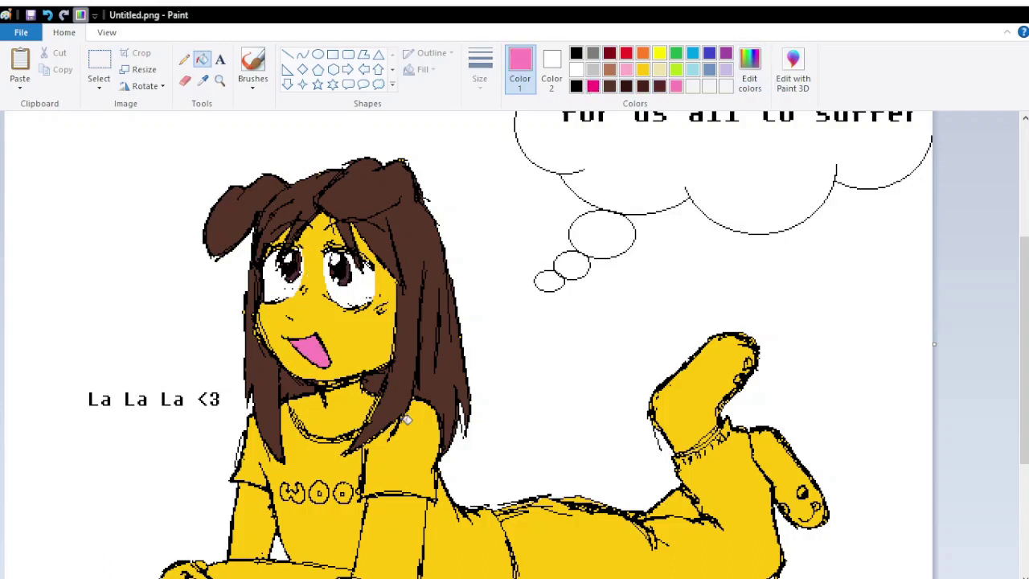
# Recolour the trousers from yellow to a custom dark grey, including the folds and the gaps along the upper outline
pyautogui.scroll(-3, 408, 419)
pyautogui.click(185, 80)
pyautogui.click(203, 80)
pyautogui.click(482, 418)
pyautogui.click(551, 69)
pyautogui.click(592, 69)
pyautogui.moveTo(514, 394); pyautogui.dragTo(521, 422)
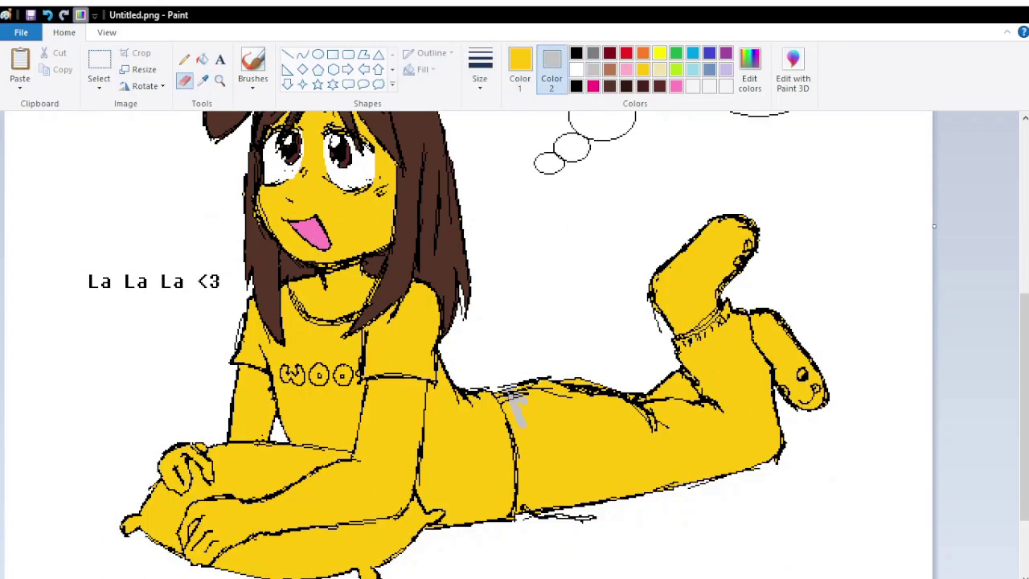
pyautogui.click(592, 53)
pyautogui.click(749, 78)
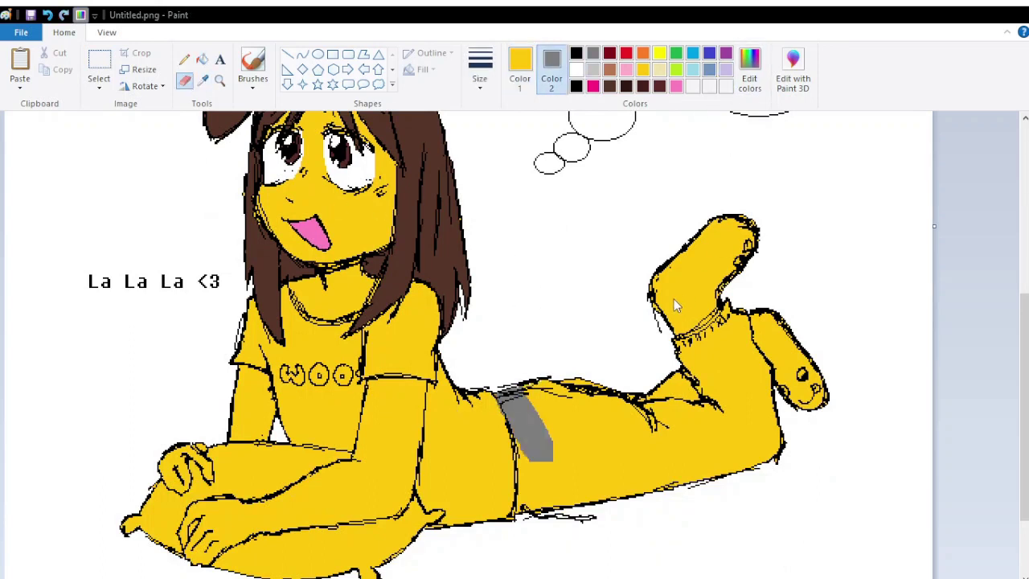
pyautogui.press('Return')
pyautogui.click(202, 59)
pyautogui.rightClick(643, 434)
pyautogui.click(185, 80)
pyautogui.moveTo(524, 388); pyautogui.dragTo(684, 398)
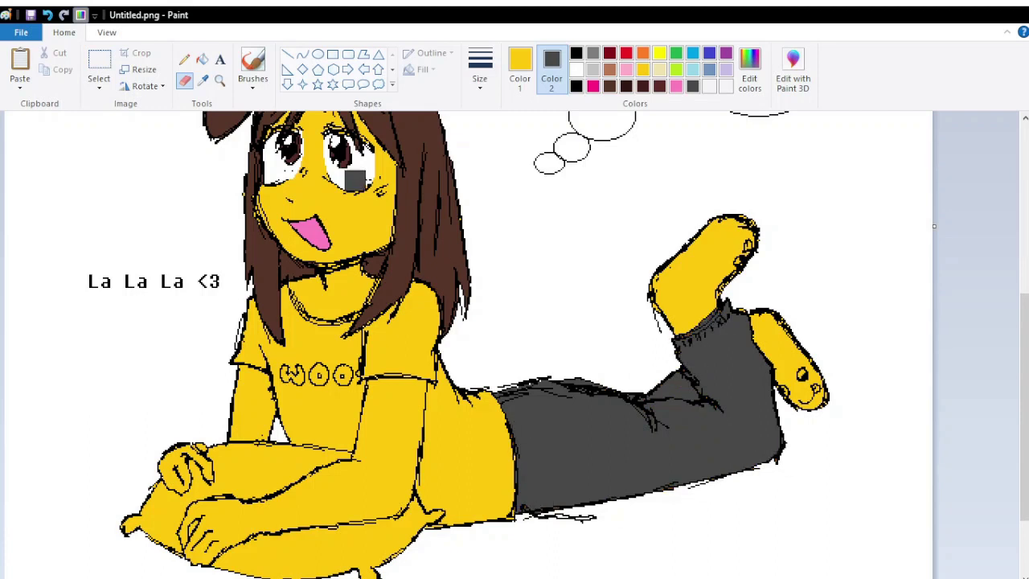
# Replace the yellow of both socks with light grey
pyautogui.click(592, 69)
pyautogui.moveTo(707, 241); pyautogui.dragTo(628, 323)
pyautogui.moveTo(786, 301); pyautogui.dragTo(809, 389)
# Colour the small faces on the socks, with white eyes and a small red shape beside them
pyautogui.click(201, 59)
pyautogui.click(576, 69)
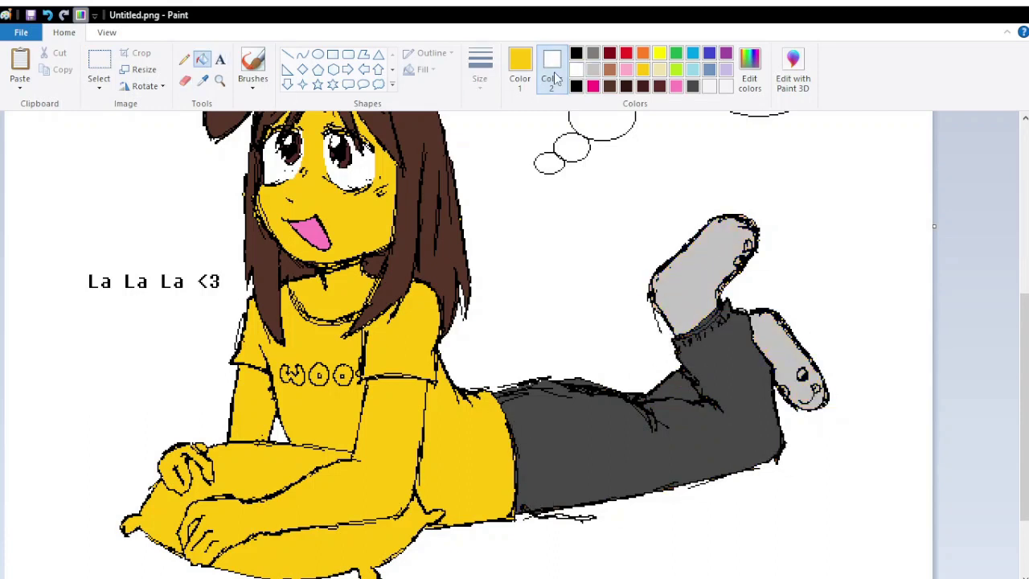
pyautogui.click(627, 54)
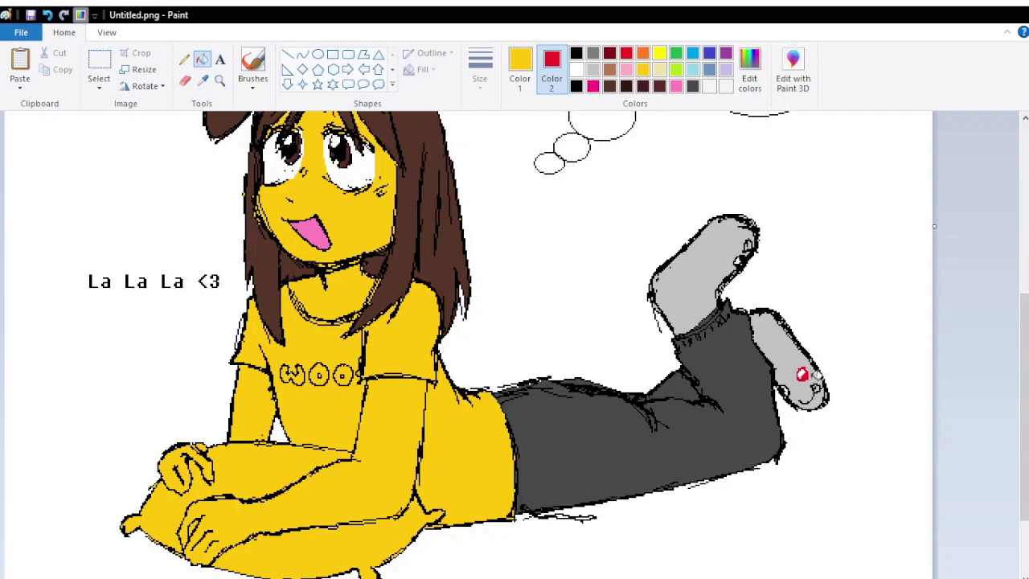
pyautogui.scroll(1, 806, 344)
pyautogui.rightClick(748, 245)
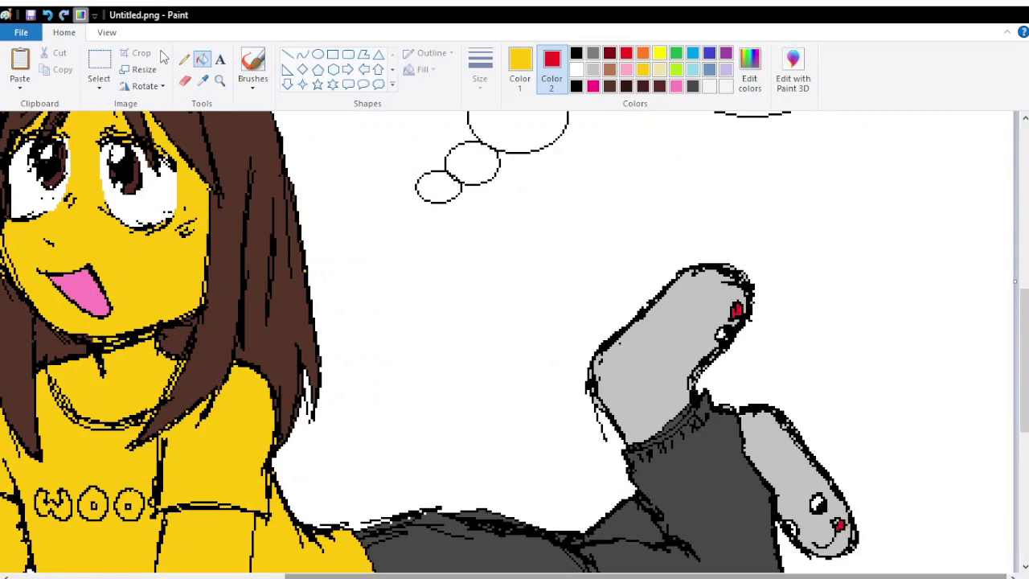
pyautogui.click(184, 59)
pyautogui.click(576, 70)
pyautogui.click(519, 69)
pyautogui.click(628, 54)
pyautogui.scroll(-1, 306, 230)
# Recolour the shirt from yellow to a custom dark navy grey, including the sleeves and the gaps along the neckline
pyautogui.click(202, 59)
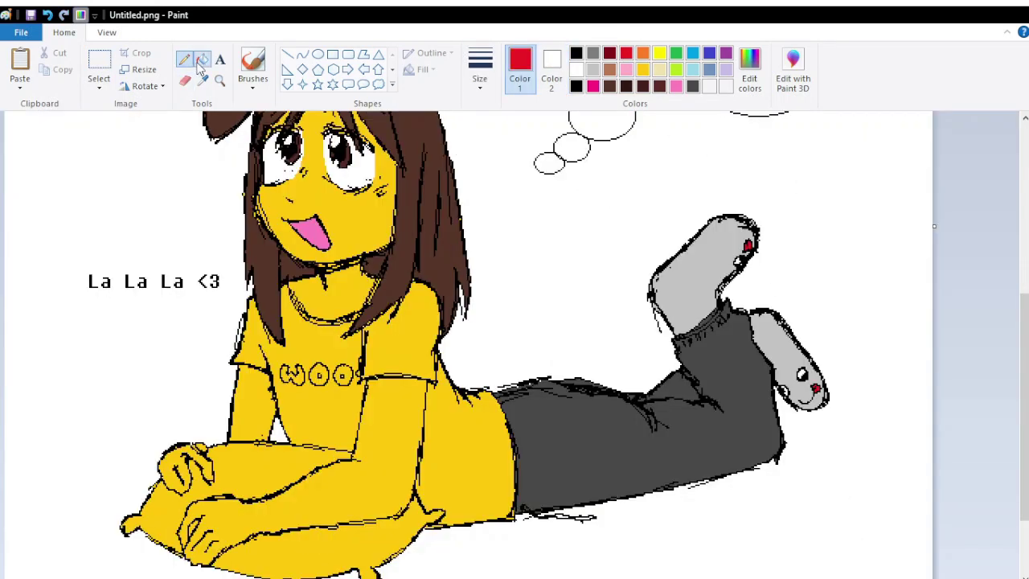
pyautogui.click(709, 70)
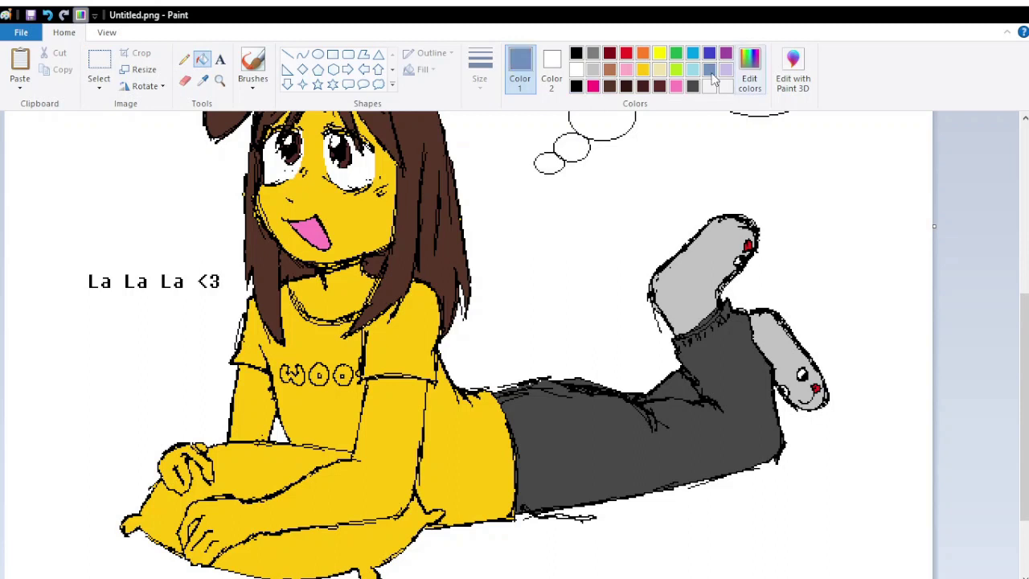
pyautogui.click(377, 408)
pyautogui.click(202, 79)
pyautogui.rightClick(481, 439)
pyautogui.click(202, 80)
pyautogui.click(321, 482)
pyautogui.click(184, 79)
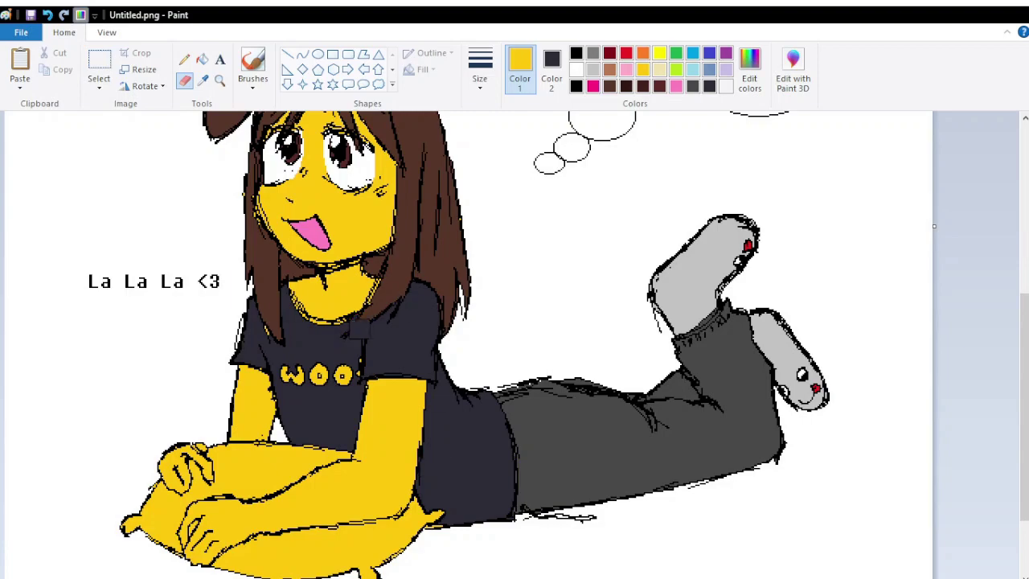
pyautogui.click(552, 78)
# Recolour the yellow lettering on the front of the shirt to bright blue
pyautogui.click(201, 58)
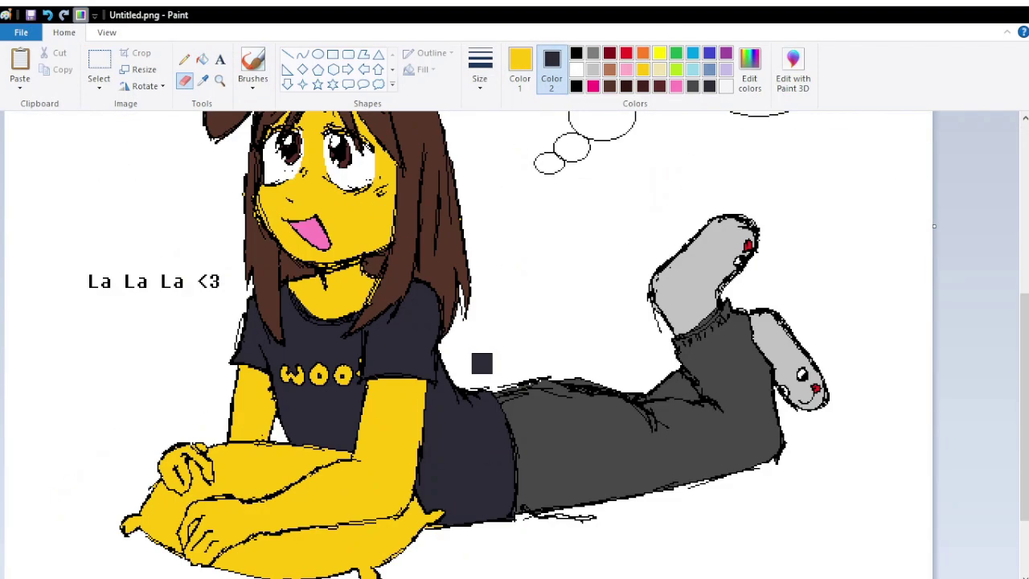
pyautogui.click(692, 53)
pyautogui.moveTo(324, 346)
pyautogui.mouseDown()
pyautogui.moveTo(365, 376)
pyautogui.moveTo(357, 360)
pyautogui.moveTo(291, 367)
pyautogui.mouseUp()
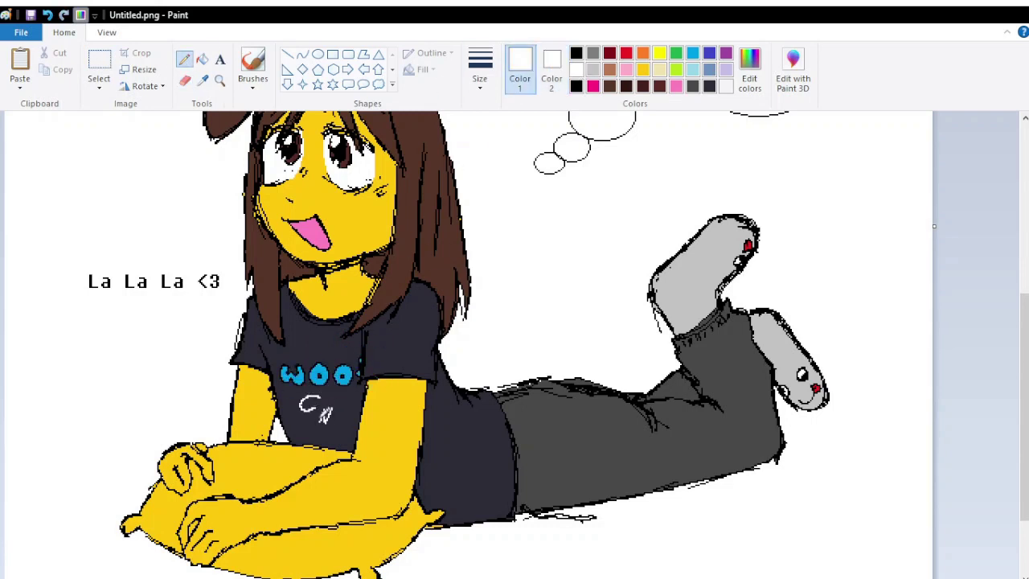
# Try to sketch a small white cartoon head on the shirt below the lettering
pyautogui.hotkey('ctrl', 'z')
pyautogui.moveTo(310, 414); pyautogui.dragTo(320, 439)
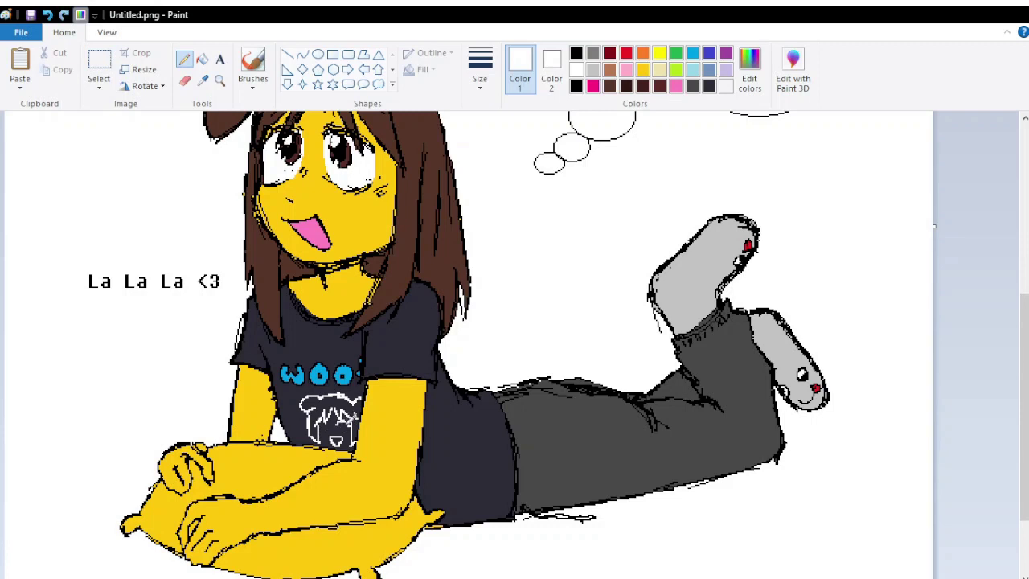
pyautogui.hotkey('ctrl', 'z')
pyautogui.hotkey('ctrl', 'z')
pyautogui.hotkey('ctrl', 'z')
pyautogui.hotkey('ctrl', 'z')
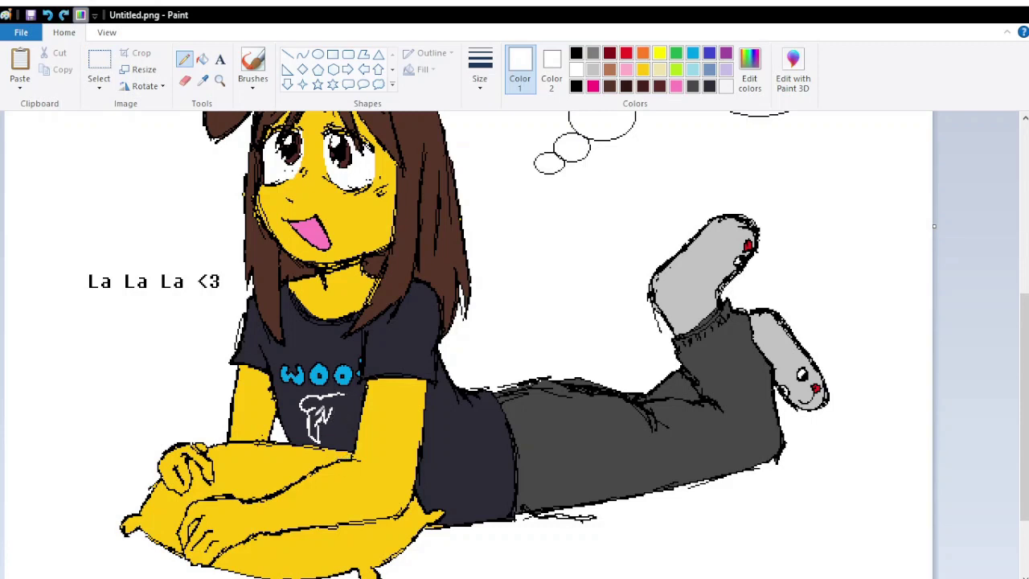
pyautogui.hotkey('ctrl', 'y')
# Recolour the pillow and its corners from yellow to very light grey around the girl's arms and hands
pyautogui.click(202, 58)
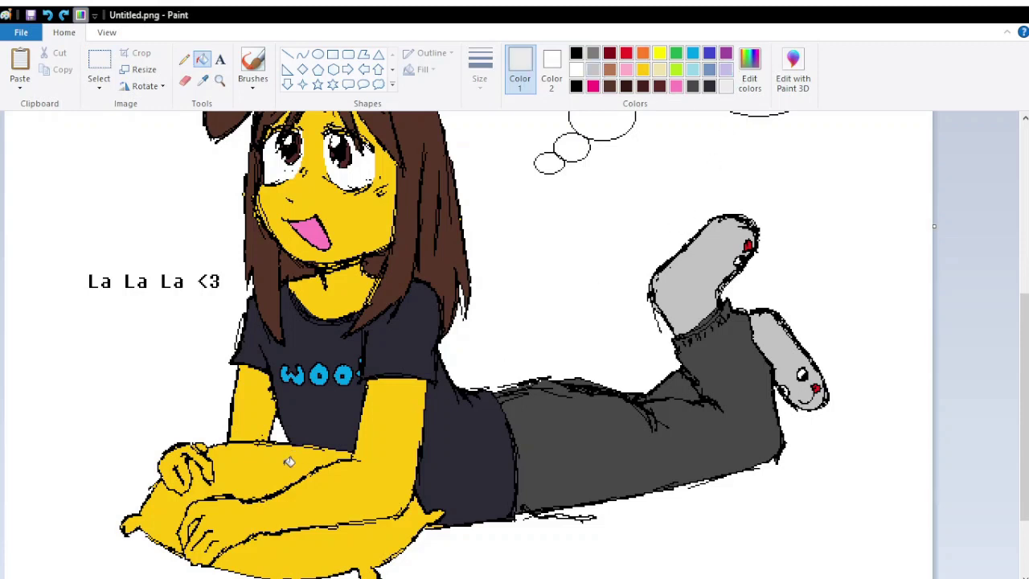
pyautogui.click(287, 459)
pyautogui.click(184, 81)
pyautogui.click(202, 80)
pyautogui.click(335, 426)
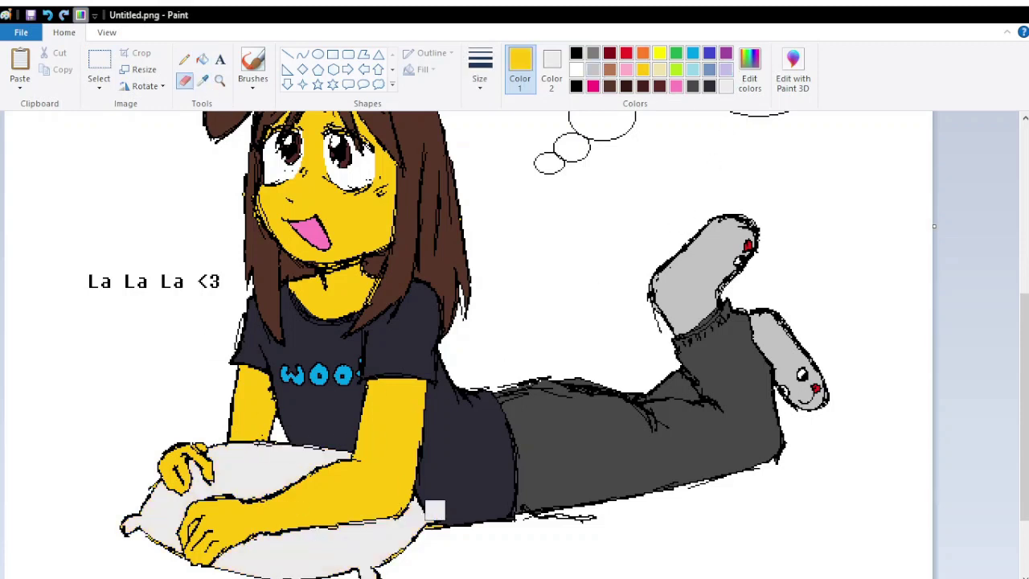
pyautogui.scroll(-3, 157, 364)
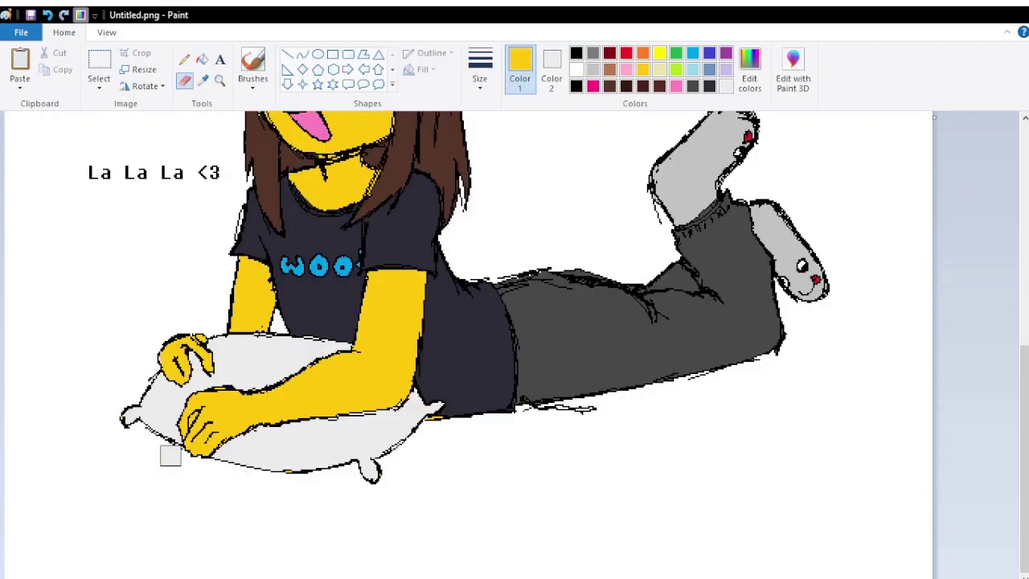
pyautogui.click(202, 59)
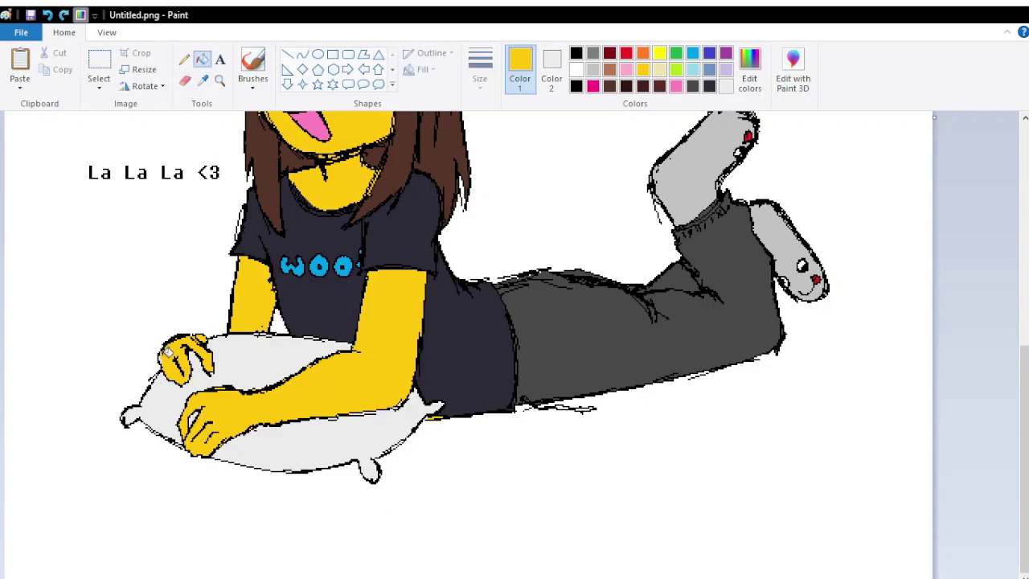
# Recolour the girl's yellow face, neck, arms and hands to a pale peach skin tone
pyautogui.click(185, 81)
pyautogui.scroll(3, 355, 177)
pyautogui.click(551, 68)
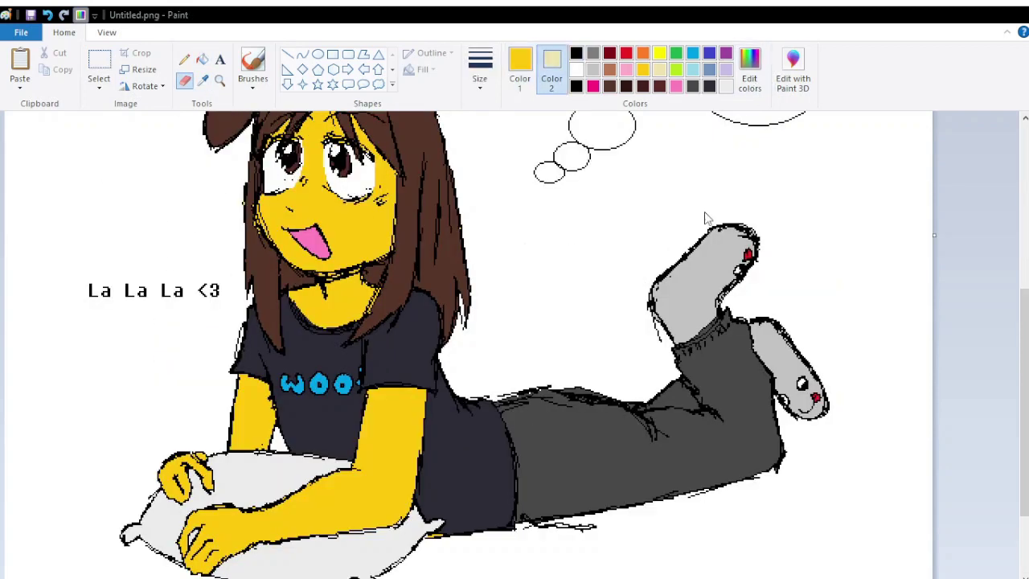
pyautogui.scroll(-2, 342, 272)
pyautogui.moveTo(181, 305)
pyautogui.mouseDown()
pyautogui.moveTo(145, 301)
pyautogui.moveTo(189, 333)
pyautogui.mouseUp()
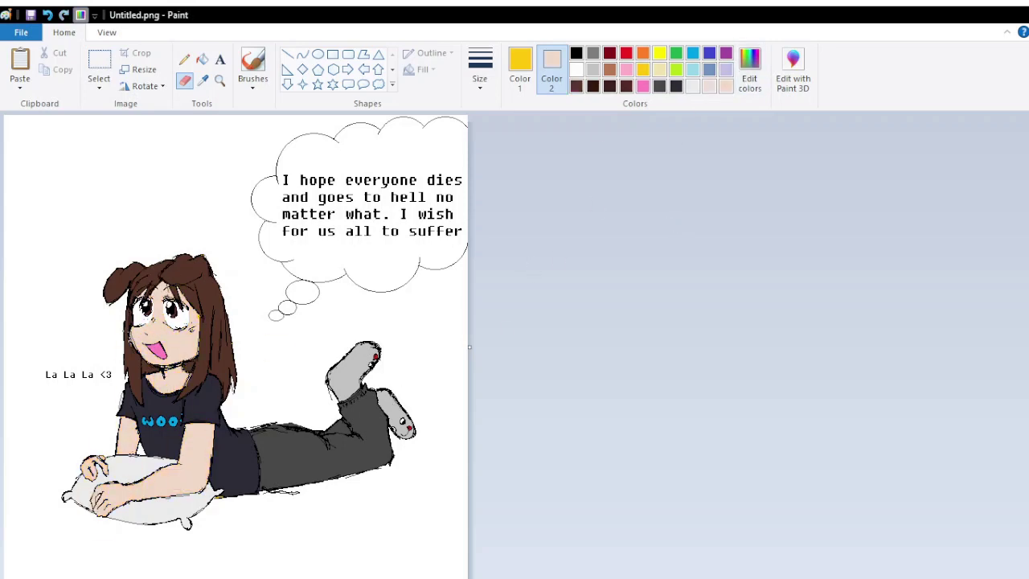
pyautogui.scroll(2, 471, 346)
pyautogui.scroll(-3, 471, 346)
# Recolour the brown hair and dog ears to a very dark brown
pyautogui.click(202, 80)
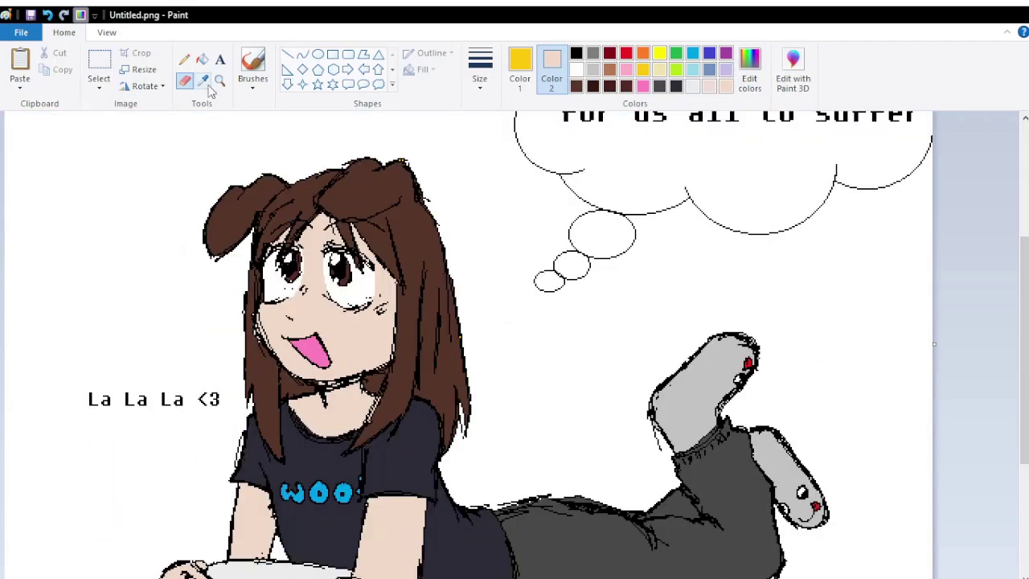
pyautogui.click(412, 213)
pyautogui.moveTo(260, 156)
pyautogui.mouseDown()
pyautogui.moveTo(434, 265)
pyautogui.moveTo(442, 426)
pyautogui.mouseUp()
pyautogui.hotkey('ctrl', 'z')
pyautogui.click(184, 59)
pyautogui.hotkey('ctrl', 'y')
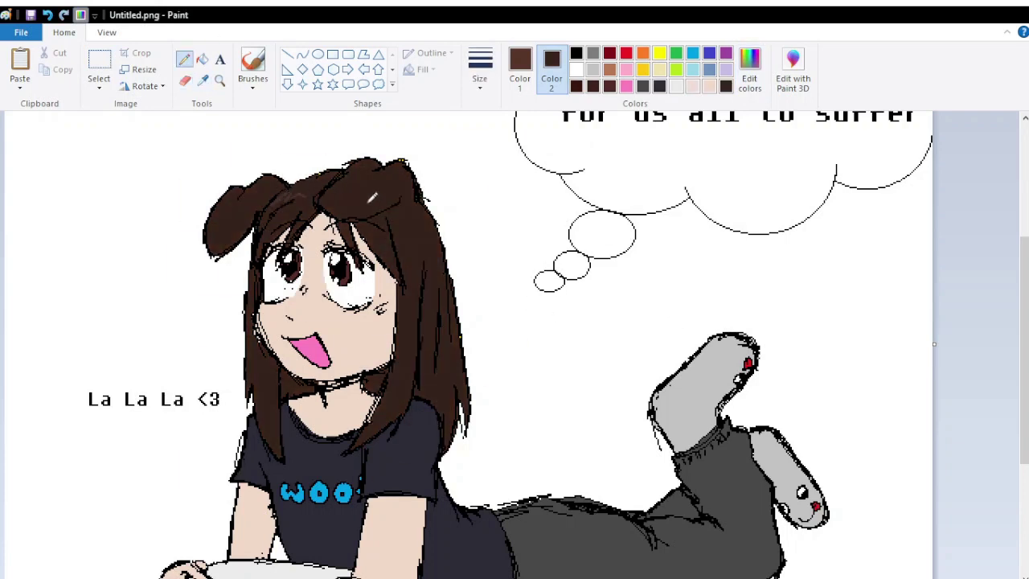
# Set black and white as the drawing colours and erase the irises and pupils from both eyes
pyautogui.click(519, 68)
pyautogui.click(576, 53)
pyautogui.rightClick(575, 69)
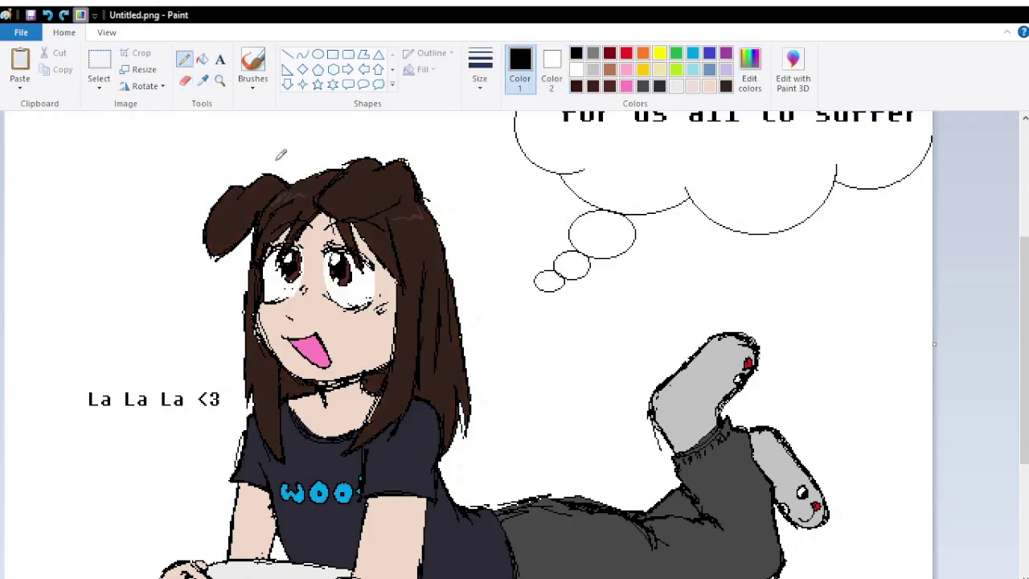
pyautogui.click(184, 81)
pyautogui.moveTo(358, 265); pyautogui.dragTo(333, 269)
pyautogui.moveTo(299, 266); pyautogui.dragTo(285, 278)
pyautogui.click(184, 59)
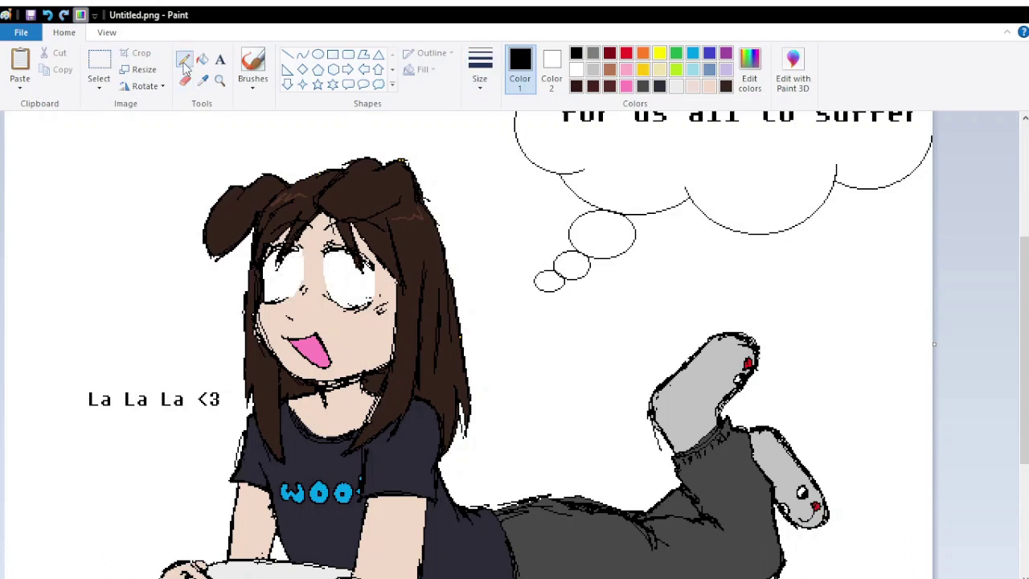
# Try to redraw the irises and pupils in black pencil inside both blank eyes, and undo those strokes
pyautogui.moveTo(346, 255); pyautogui.dragTo(354, 273)
pyautogui.moveTo(274, 259); pyautogui.dragTo(296, 283)
pyautogui.moveTo(338, 262); pyautogui.dragTo(354, 278)
pyautogui.moveTo(331, 239)
pyautogui.mouseDown()
pyautogui.moveTo(345, 271)
pyautogui.moveTo(299, 245)
pyautogui.moveTo(296, 273)
pyautogui.moveTo(338, 280)
pyautogui.moveTo(367, 266)
pyautogui.mouseUp()
pyautogui.scroll(1, 369, 196)
pyautogui.moveTo(509, 328); pyautogui.dragTo(519, 346)
pyautogui.moveTo(411, 317)
pyautogui.mouseDown()
pyautogui.moveTo(425, 358)
pyautogui.moveTo(442, 359)
pyautogui.moveTo(431, 344)
pyautogui.moveTo(447, 344)
pyautogui.mouseUp()
pyautogui.moveTo(514, 330); pyautogui.dragTo(526, 342)
pyautogui.hotkey('ctrl', 'z')
pyautogui.hotkey('ctrl', 'z')
pyautogui.hotkey('ctrl', 'z')
pyautogui.hotkey('ctrl', 'z')
pyautogui.hotkey('ctrl', 'z')
pyautogui.hotkey('ctrl', 'z')
pyautogui.hotkey('ctrl', 'z')
pyautogui.hotkey('ctrl', 'z')
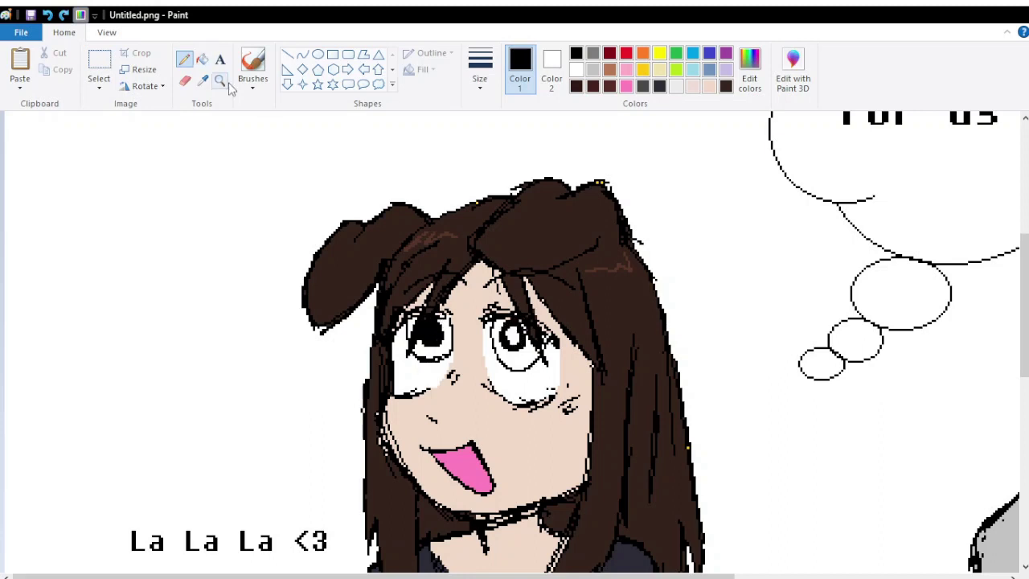
# Try out the redrawn eyes with both irises filled solid black
pyautogui.click(185, 80)
pyautogui.click(184, 60)
pyautogui.hotkey('ctrl', 'y')
pyautogui.hotkey('ctrl', 'y')
pyautogui.hotkey('ctrl', 'y')
pyautogui.hotkey('ctrl', 'y')
pyautogui.hotkey('ctrl', 'y')
pyautogui.hotkey('ctrl', 'y')
pyautogui.hotkey('ctrl', 'y')
pyautogui.hotkey('ctrl', 'y')
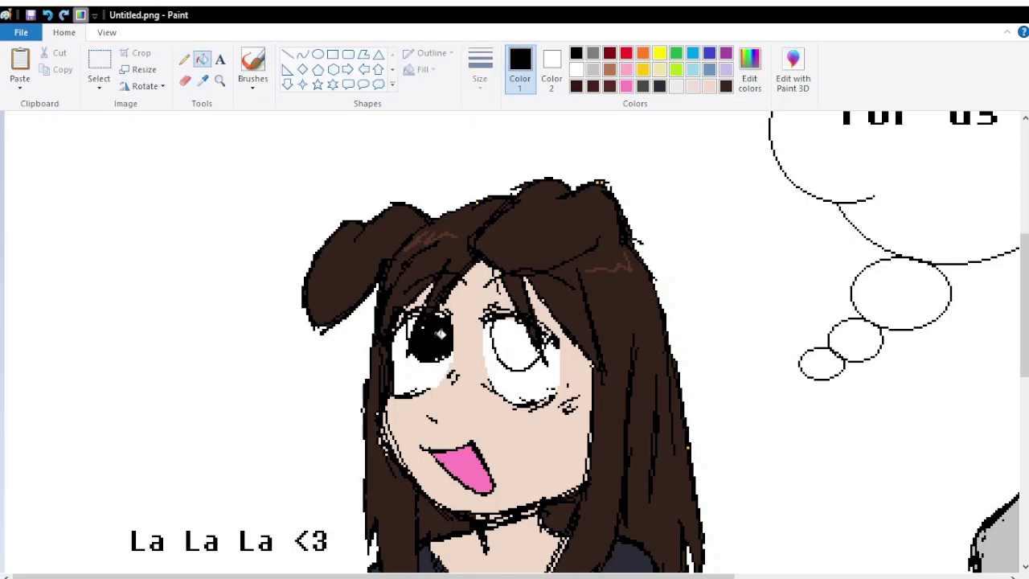
pyautogui.moveTo(409, 330); pyautogui.dragTo(450, 358)
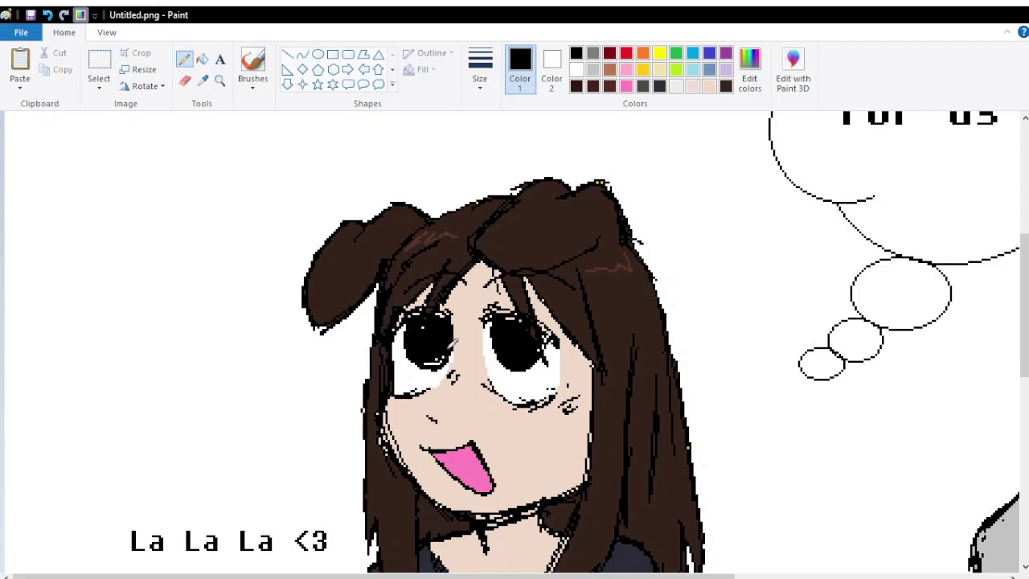
pyautogui.click(576, 69)
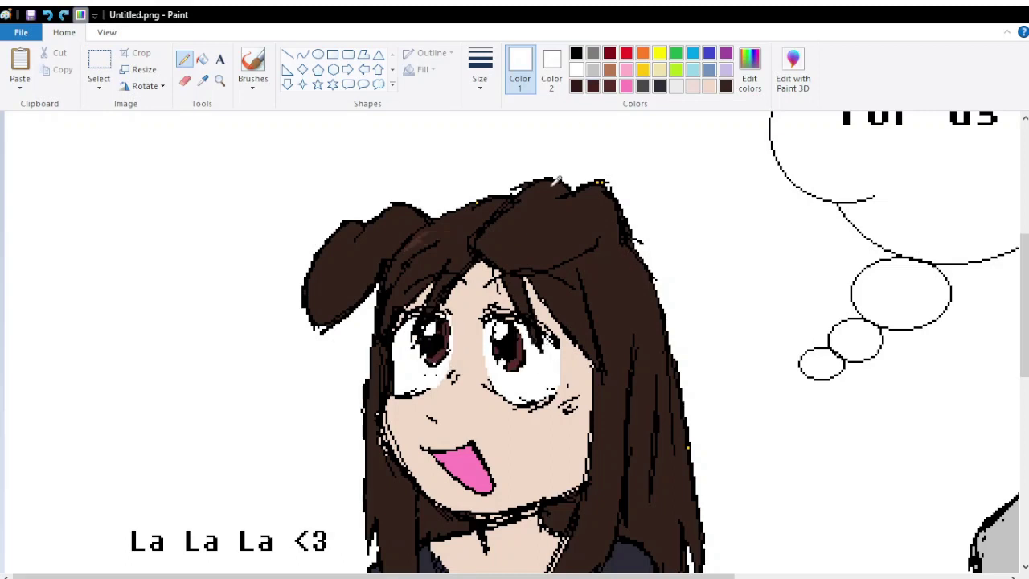
# Recolour the reddish-brown irises of both eyes to a darker brown sampled for the eyes
pyautogui.click(99, 87)
pyautogui.click(97, 117)
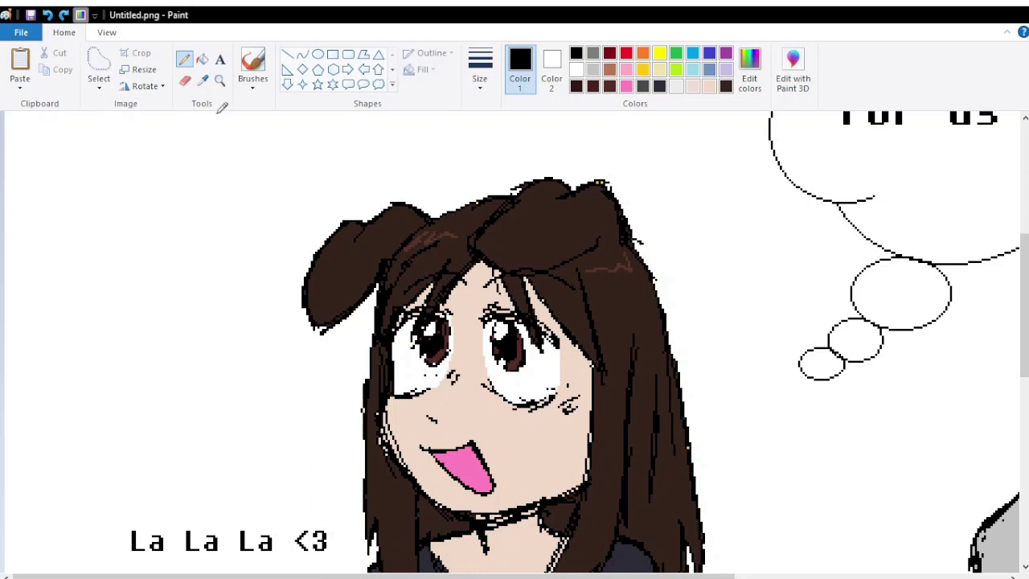
pyautogui.click(203, 80)
pyautogui.click(501, 299)
pyautogui.click(203, 80)
pyautogui.rightClick(513, 358)
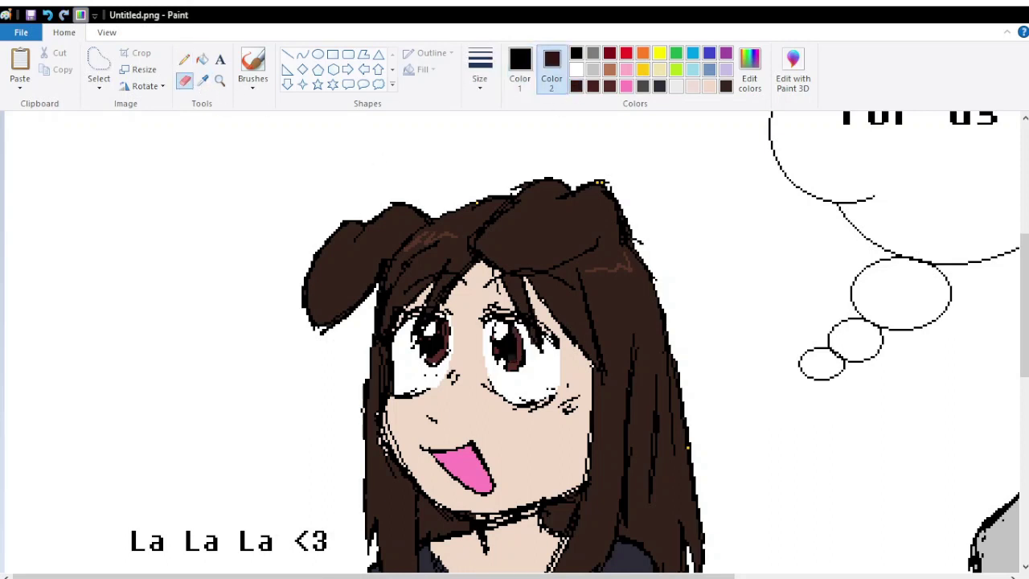
pyautogui.click(185, 80)
pyautogui.hotkey('ctrl', 'pagedown')
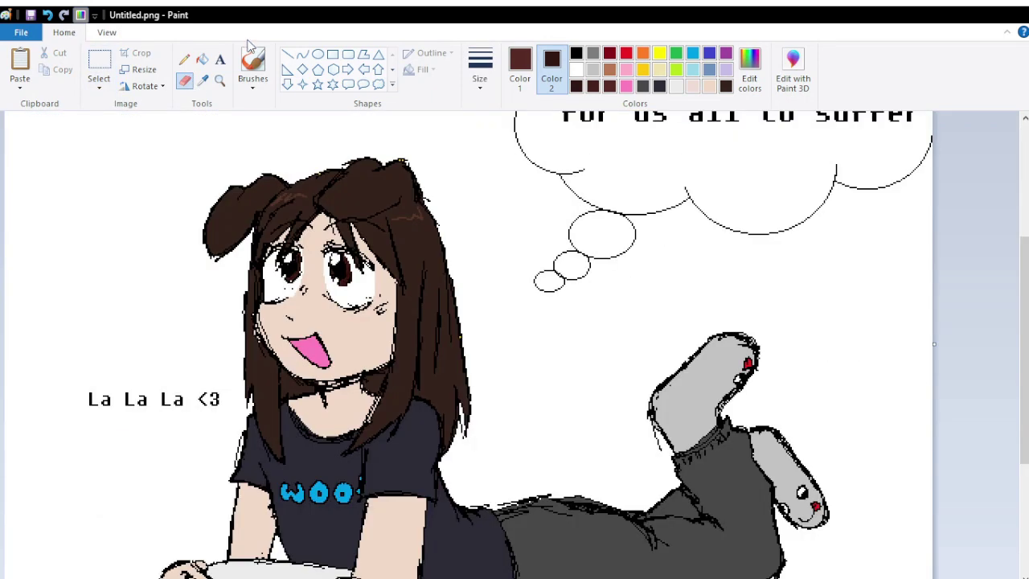
# Hatch black pencil shadows under the chin and into the hair on both sides of the neck
pyautogui.click(184, 59)
pyautogui.click(576, 69)
pyautogui.click(519, 68)
pyautogui.click(576, 53)
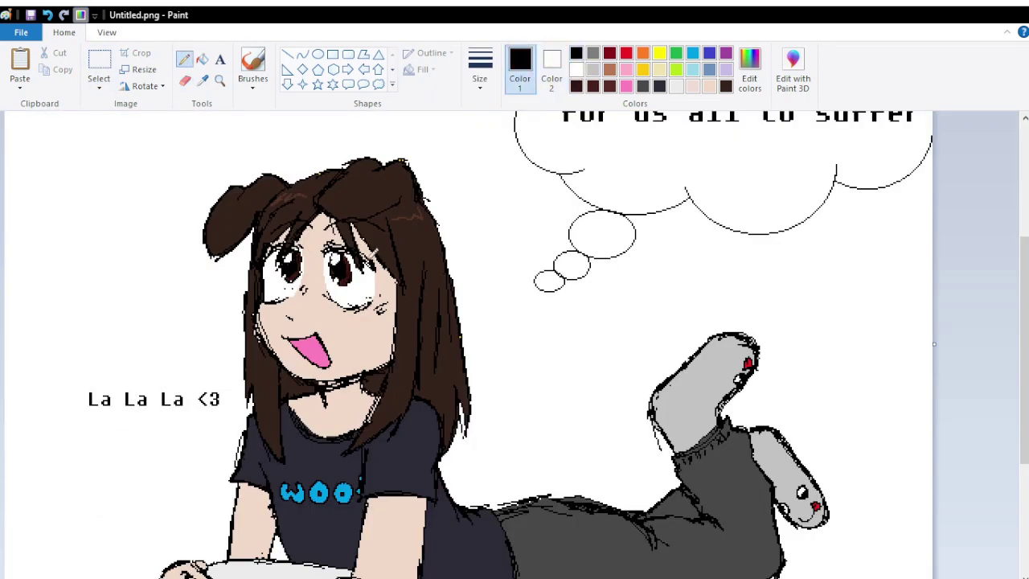
pyautogui.moveTo(278, 374); pyautogui.dragTo(392, 368)
pyautogui.moveTo(315, 378); pyautogui.dragTo(320, 392)
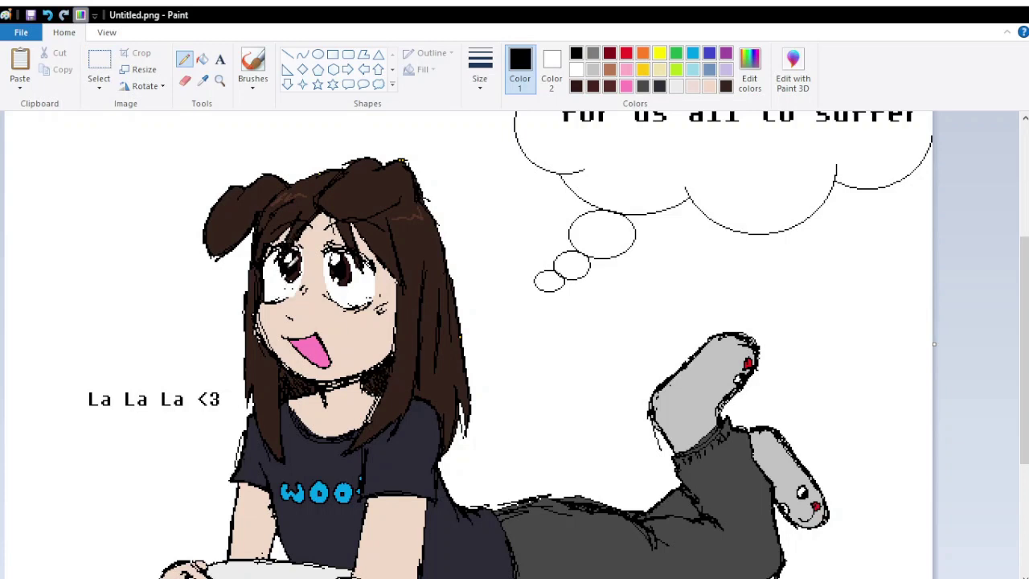
# Touch up the eyes in white and black, and draw jagged white highlight strokes on the top of the hair
pyautogui.click(576, 69)
pyautogui.moveTo(338, 270); pyautogui.dragTo(344, 278)
pyautogui.click(576, 53)
pyautogui.hotkey('ctrl', 'pagedown')
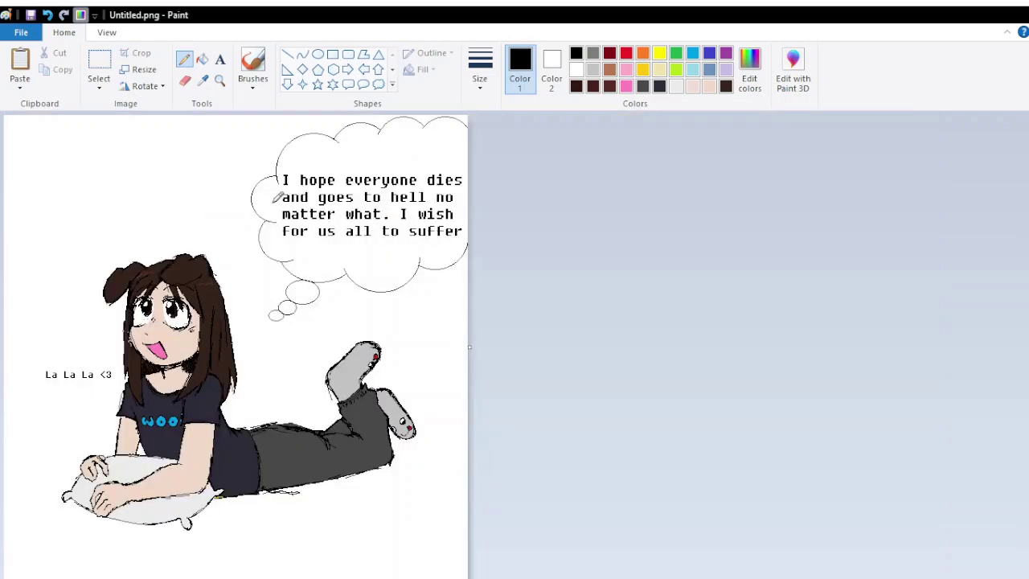
pyautogui.hotkey('ctrl', 'pageup')
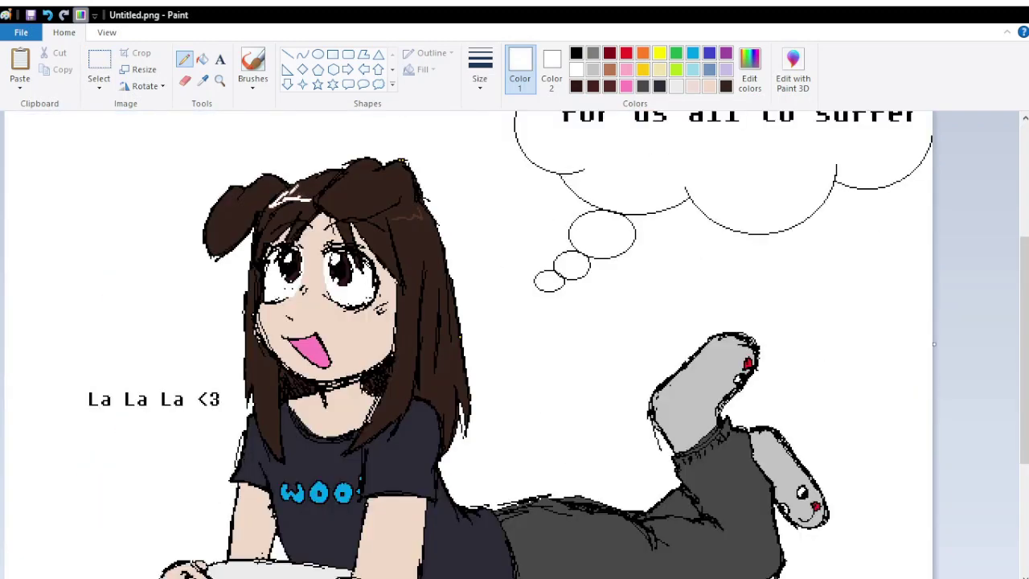
pyautogui.click(575, 56)
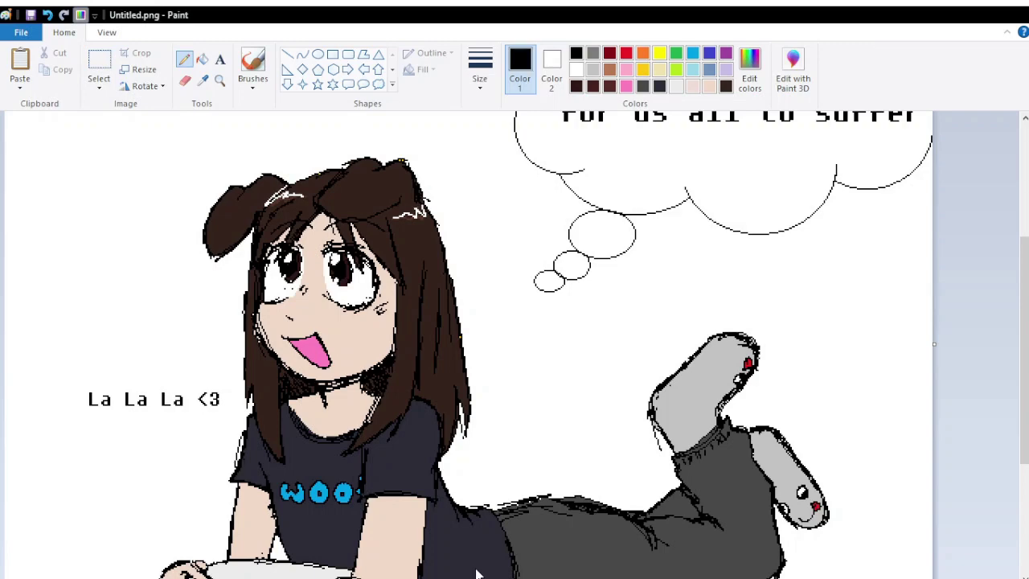
# Recolour the hair and dog ears to a muted mauve, including the leftover yellow specks along their edges
pyautogui.click(185, 81)
pyautogui.click(203, 86)
pyautogui.click(345, 173)
pyautogui.moveTo(346, 173)
pyautogui.mouseDown()
pyautogui.moveTo(265, 287)
pyautogui.moveTo(326, 238)
pyautogui.moveTo(501, 292)
pyautogui.mouseUp()
pyautogui.hotkey('ctrl', 'pageup')
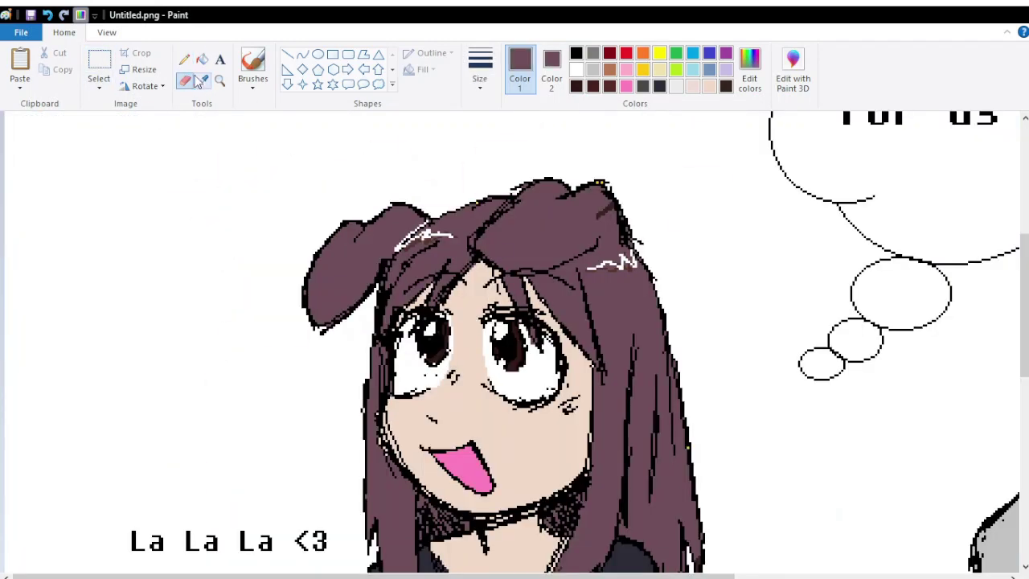
pyautogui.click(204, 82)
pyautogui.click(643, 69)
pyautogui.hotkey('ctrl', 'pagedown')
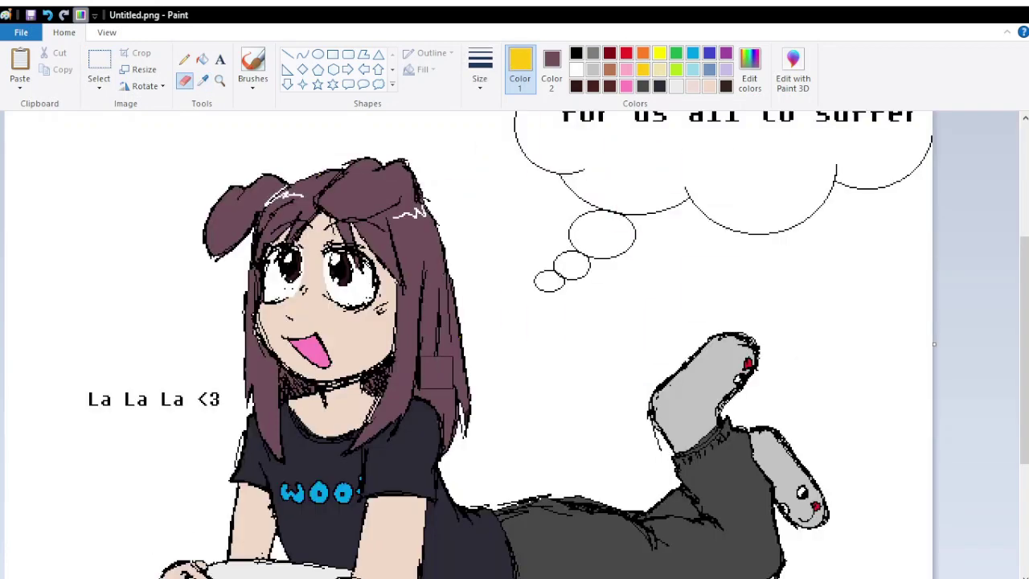
# Recolour the peach skin of the face, neck, arms and hands to pale pink
pyautogui.hotkey('ctrl', 'pagedown')
pyautogui.click(214, 335)
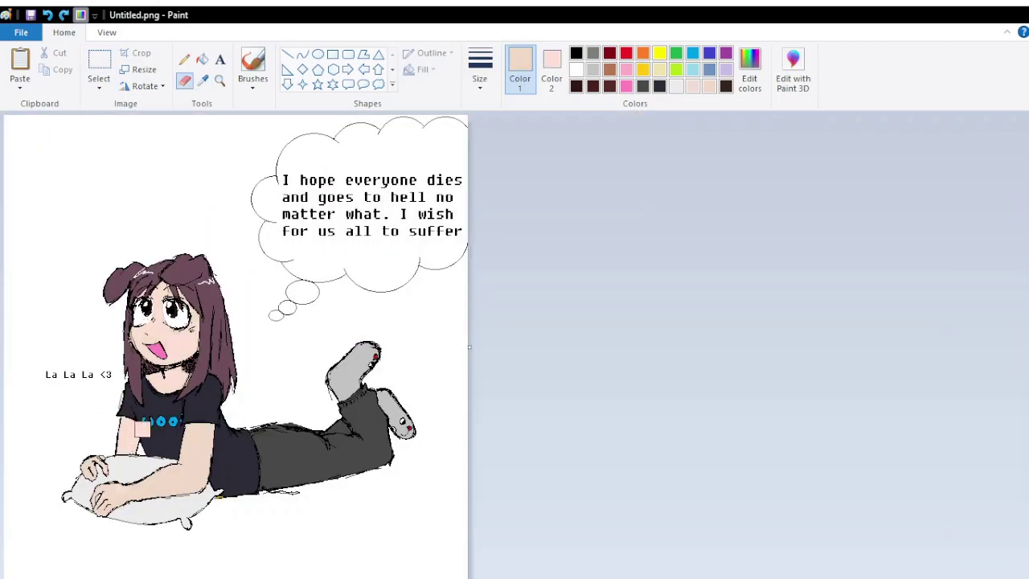
pyautogui.hotkey('ctrl', 'pageup')
pyautogui.scroll(-3, 255, 285)
# Sample a dark plum from the pasted reference picture and try it in pencil on one of the girl's eyes
pyautogui.click(184, 59)
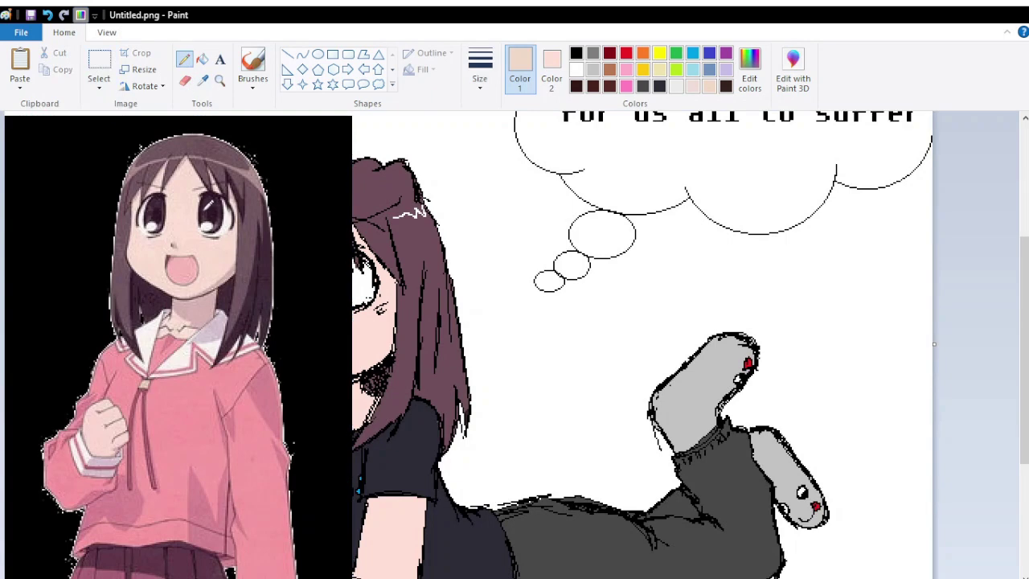
pyautogui.click(203, 79)
pyautogui.click(406, 247)
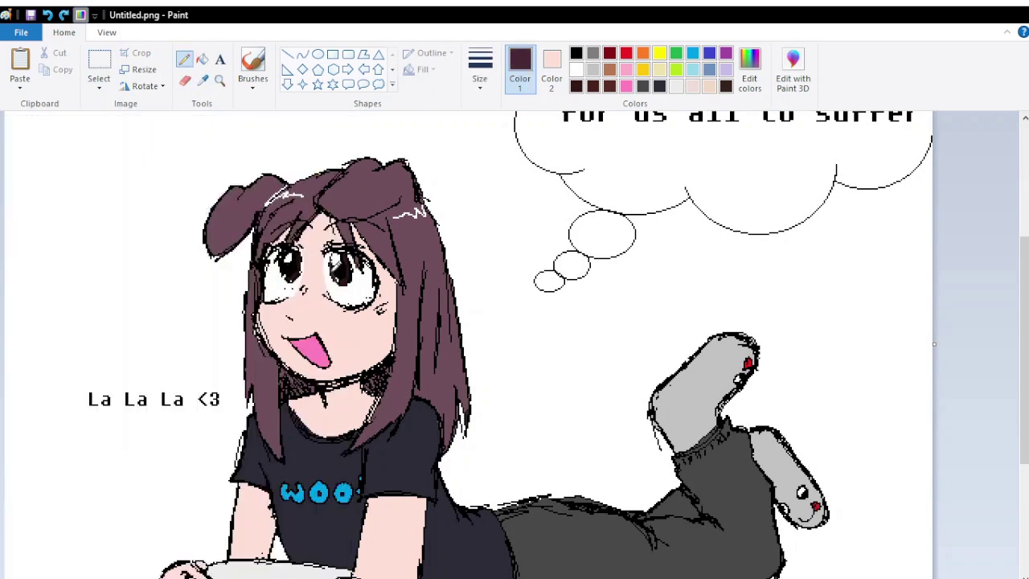
pyautogui.moveTo(336, 251); pyautogui.dragTo(352, 283)
# Erase the irises from both eyes and outline larger new ones in black pencil
pyautogui.click(184, 79)
pyautogui.click(552, 72)
pyautogui.moveTo(282, 254)
pyautogui.mouseDown()
pyautogui.moveTo(299, 281)
pyautogui.moveTo(354, 299)
pyautogui.moveTo(371, 272)
pyautogui.moveTo(354, 302)
pyautogui.moveTo(277, 277)
pyautogui.moveTo(299, 277)
pyautogui.moveTo(294, 262)
pyautogui.moveTo(354, 263)
pyautogui.mouseUp()
pyautogui.click(184, 59)
pyautogui.click(519, 73)
pyautogui.click(575, 53)
# Paste the reference picture to sample its dark eye colours, remove it, and fill both irises with dark plum
pyautogui.hotkey('ctrl', 'v')
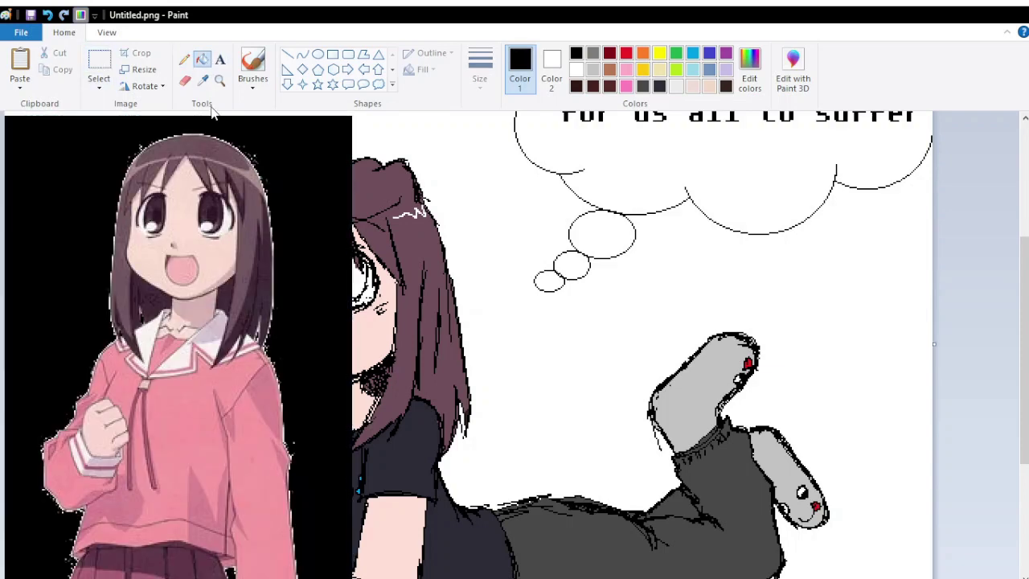
pyautogui.hotkey('ctrl', 'z')
pyautogui.hotkey('ctrl', 'v')
pyautogui.click(201, 80)
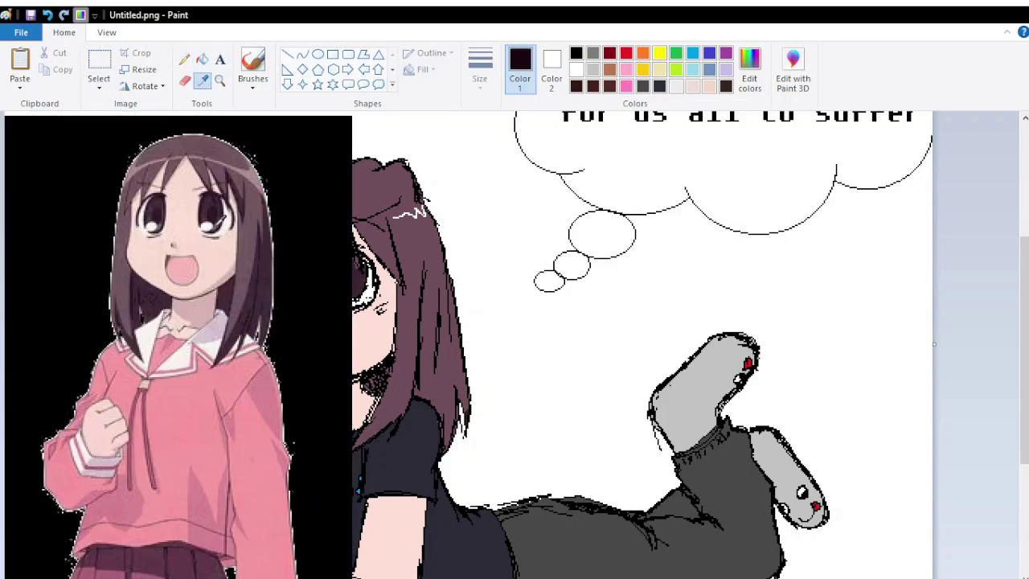
pyautogui.hotkey('ctrl', 'z')
pyautogui.hotkey('ctrl', 'y')
# Finish the dark pupils and shade the lower part of both irises with lighter dusty-brown pencil strokes
pyautogui.scroll(1, 421, 426)
pyautogui.click(430, 330)
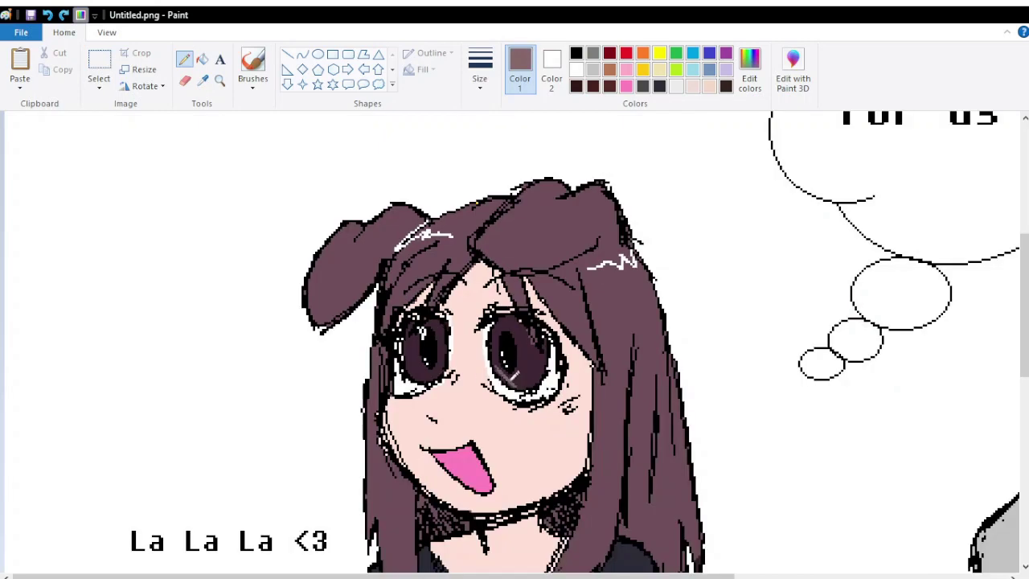
pyautogui.moveTo(506, 376); pyautogui.dragTo(530, 368)
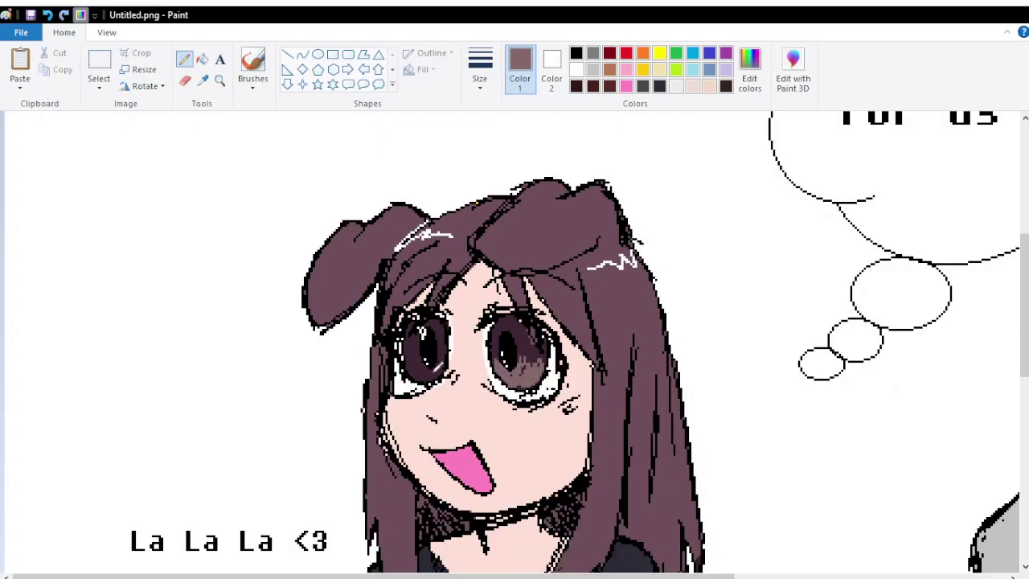
pyautogui.moveTo(440, 363)
pyautogui.mouseDown()
pyautogui.moveTo(425, 377)
pyautogui.moveTo(421, 362)
pyautogui.mouseUp()
# Try adding white pencil highlights to the irises of both eyes
pyautogui.click(575, 69)
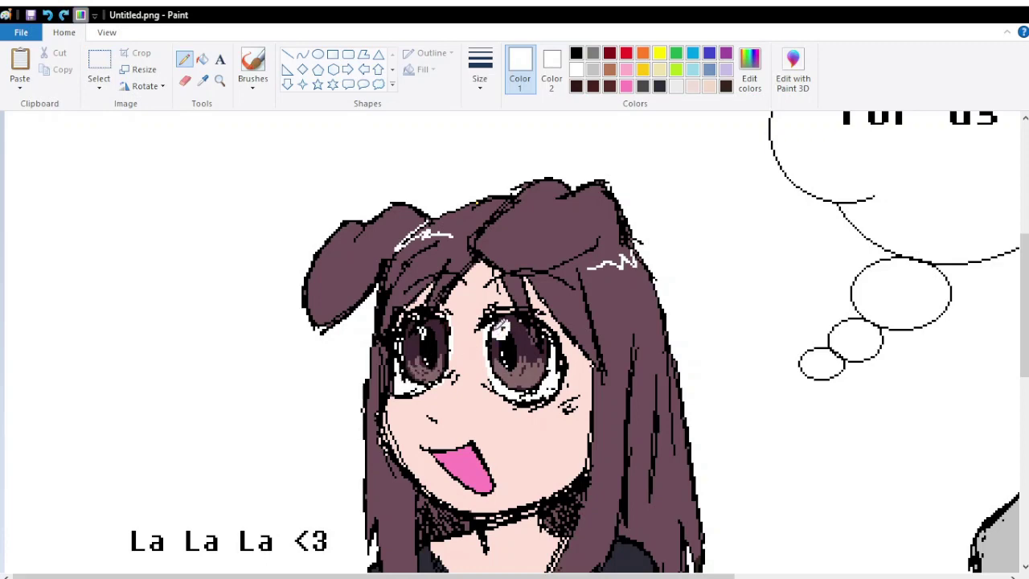
pyautogui.moveTo(501, 361); pyautogui.dragTo(507, 379)
pyautogui.moveTo(405, 363); pyautogui.dragTo(418, 371)
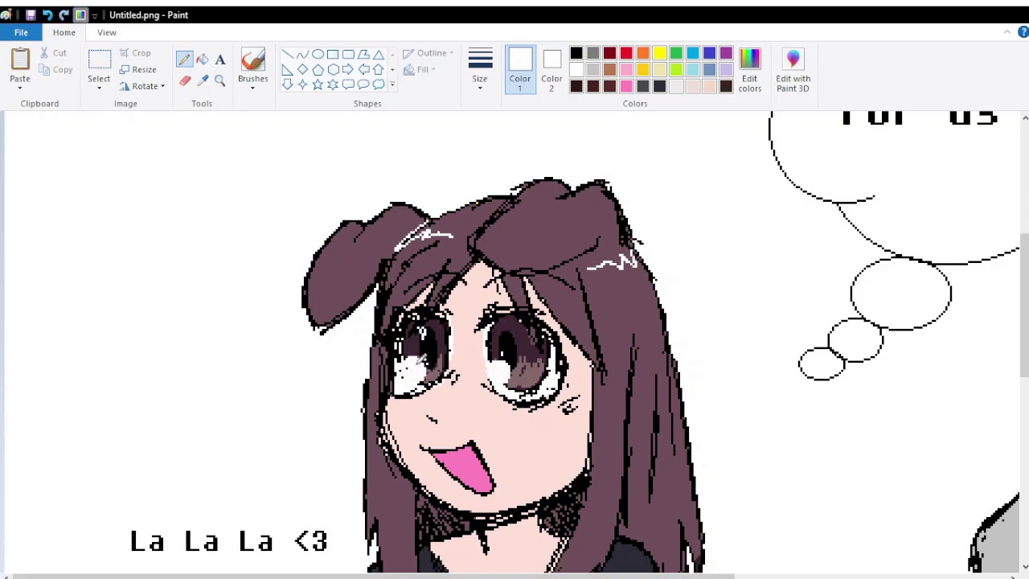
pyautogui.scroll(-1, 418, 372)
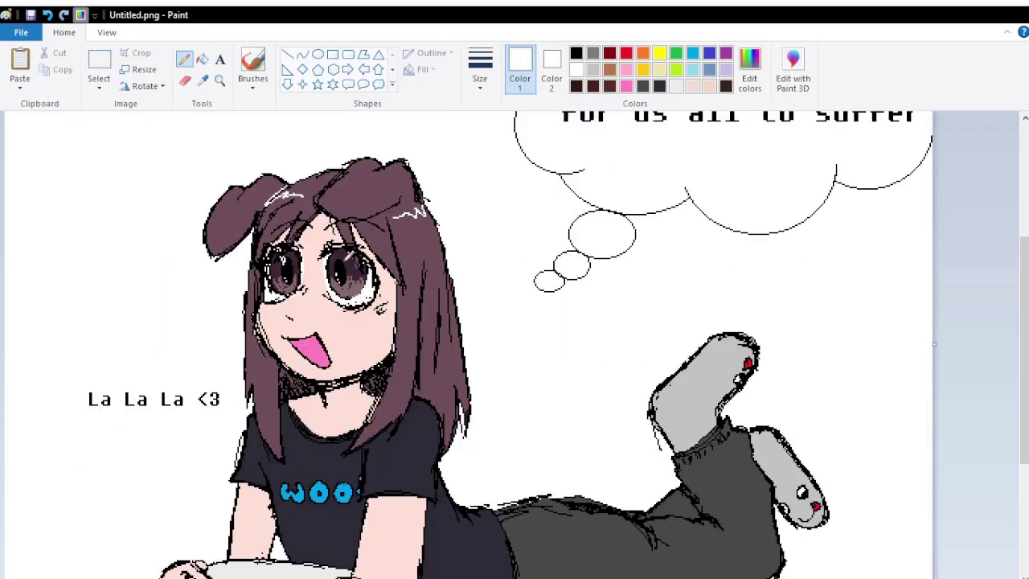
# Try blackening the upper part of both irises and adding white highlights over them
pyautogui.click(576, 53)
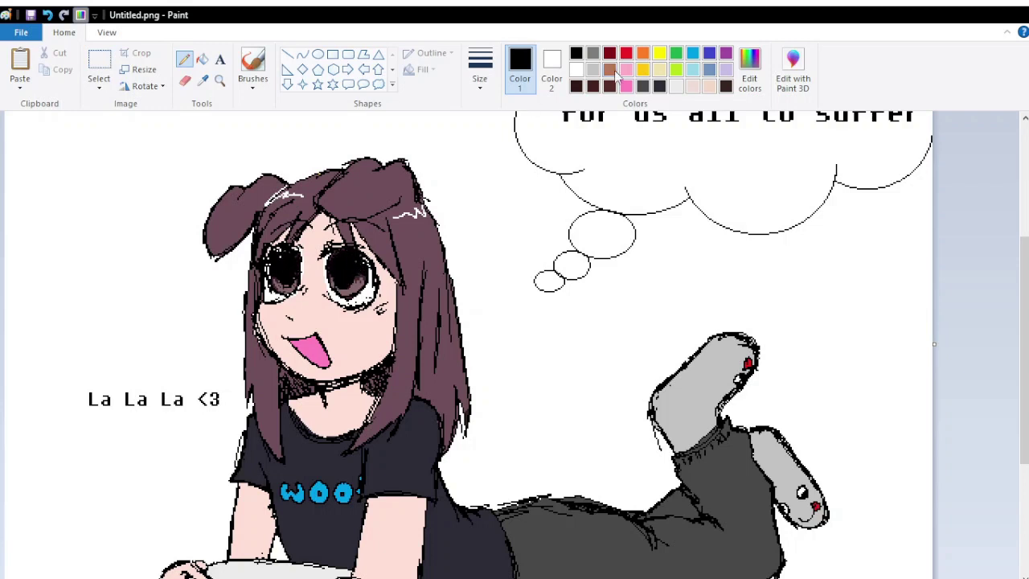
pyautogui.click(575, 69)
pyautogui.moveTo(354, 266); pyautogui.dragTo(359, 277)
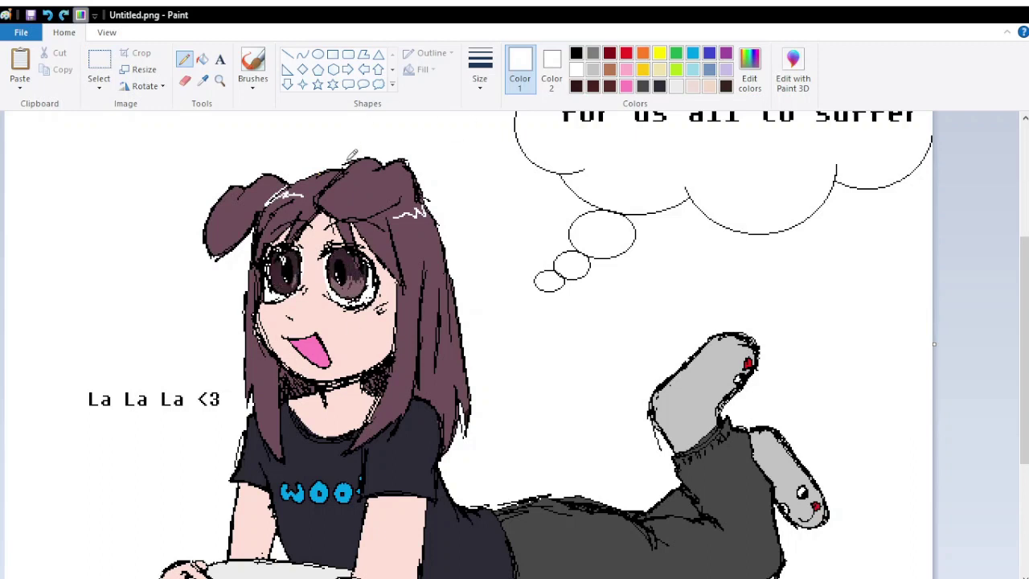
# Erase the plum irises and pupils from both eyes, leaving the eye interiors white
pyautogui.hotkey('ctrl', 'a')
pyautogui.moveTo(341, 273); pyautogui.dragTo(361, 286)
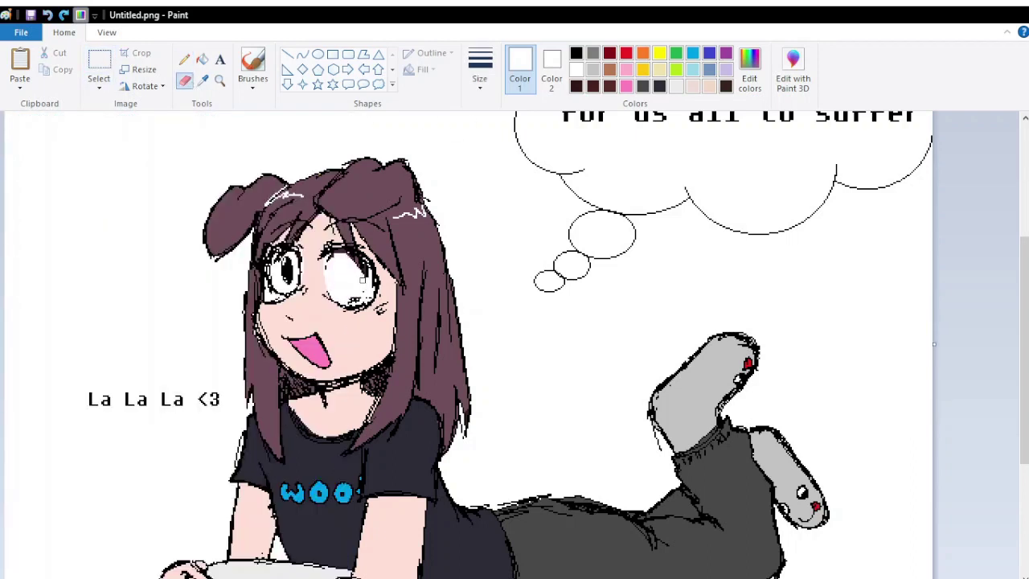
pyautogui.moveTo(285, 265); pyautogui.dragTo(277, 285)
# Hatch new rounded irises in black pencil in the upper part of both eyes
pyautogui.click(184, 59)
pyautogui.click(575, 53)
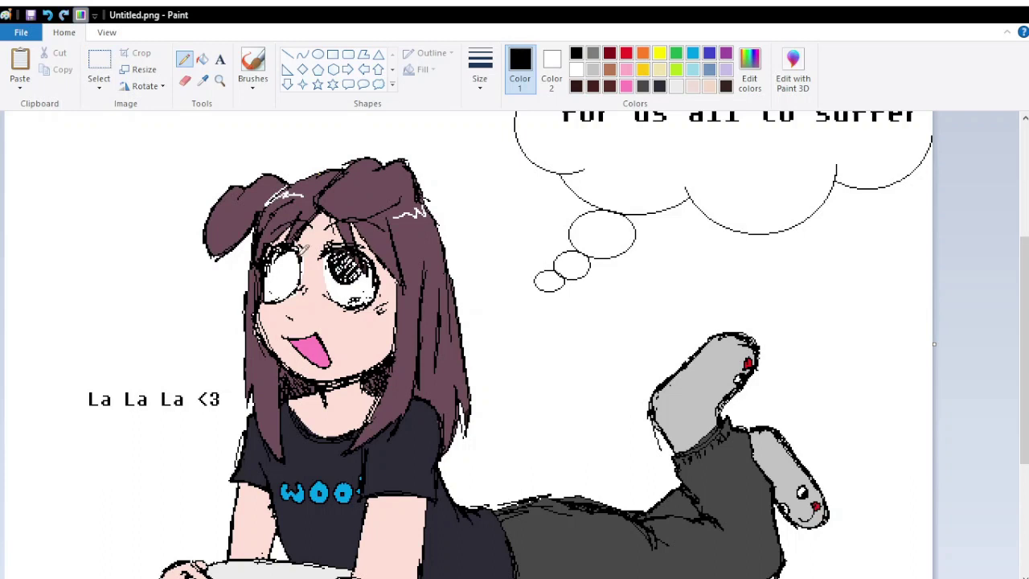
pyautogui.moveTo(304, 247)
pyautogui.mouseDown()
pyautogui.moveTo(277, 269)
pyautogui.moveTo(282, 258)
pyautogui.mouseUp()
pyautogui.click(576, 70)
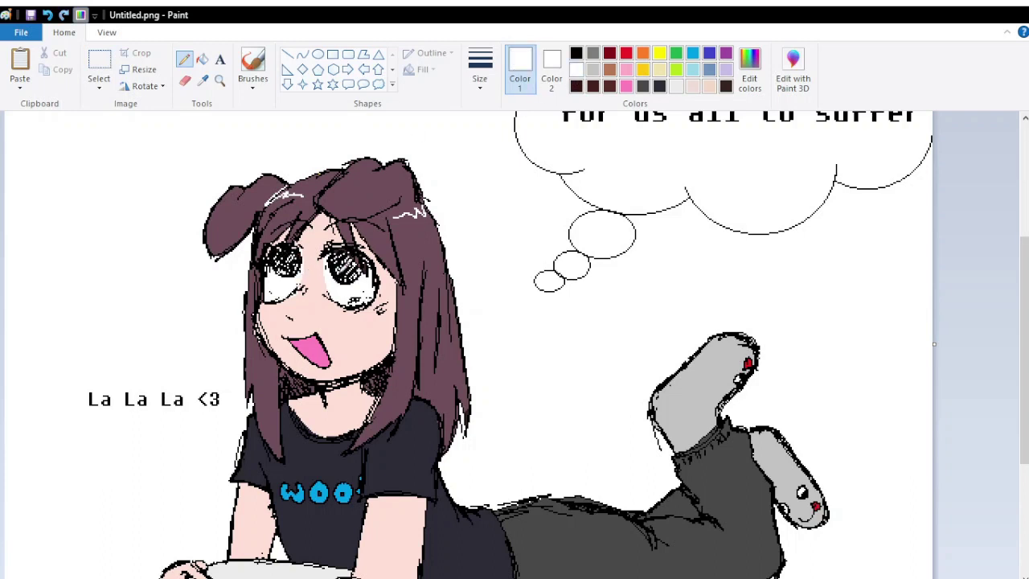
# Try colouring the hatched irises dark brown with black pupils and white highlights
pyautogui.click(575, 86)
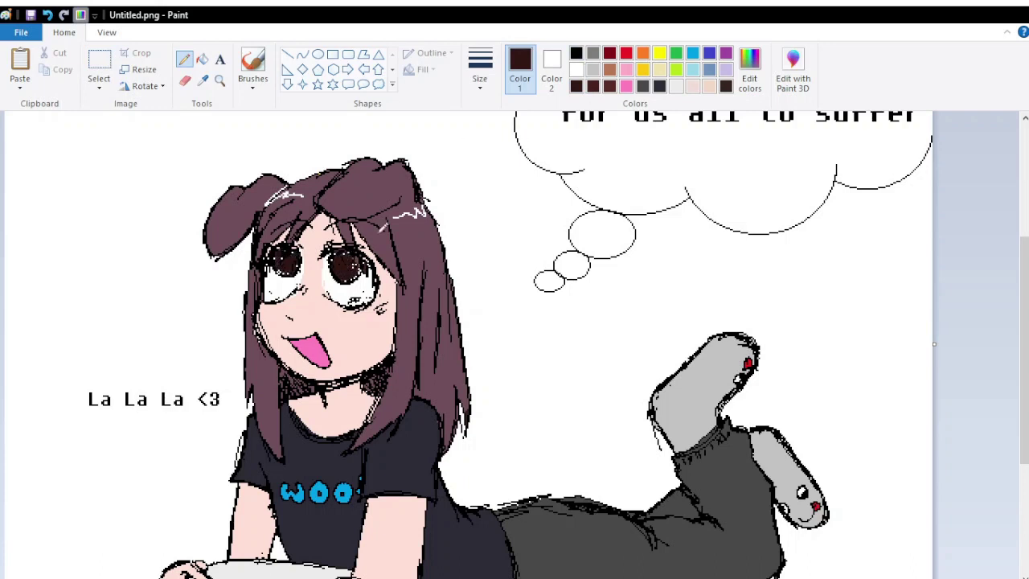
pyautogui.click(576, 53)
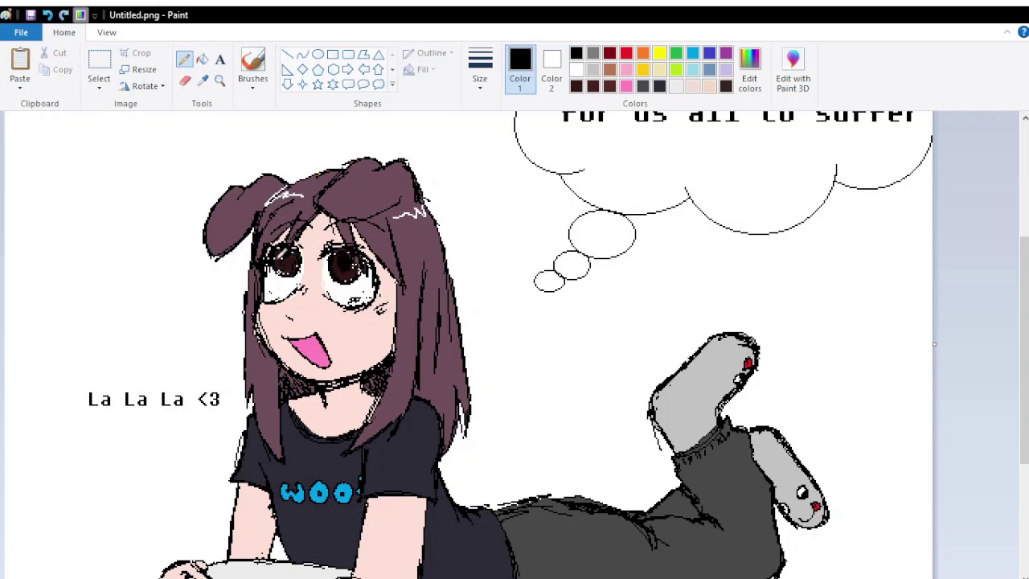
pyautogui.click(575, 70)
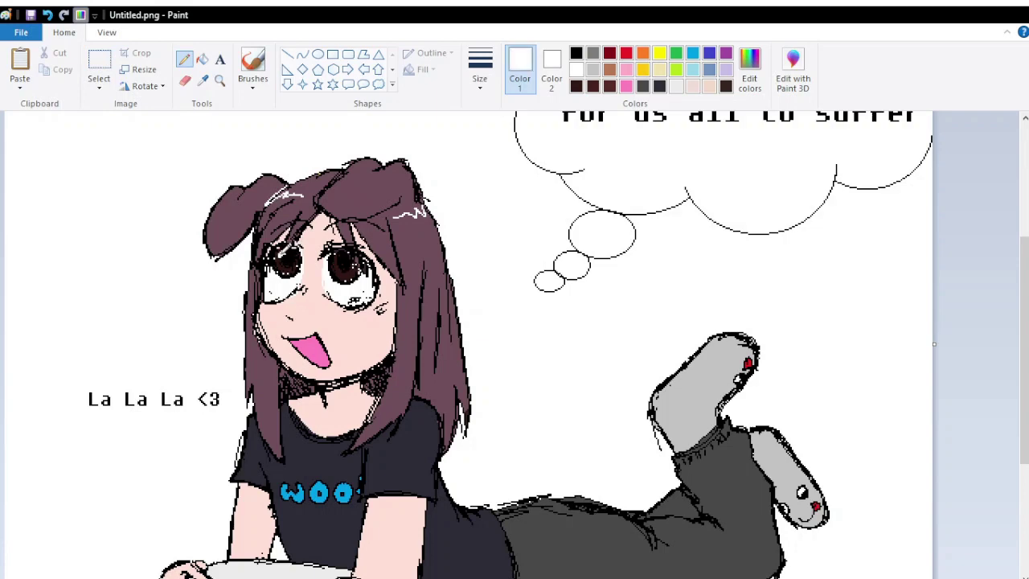
# Clear both eye interiors to white and outline a smaller round iris in black in the upper part of each eye
pyautogui.scroll(2, 283, 315)
pyautogui.scroll(3, 496, 285)
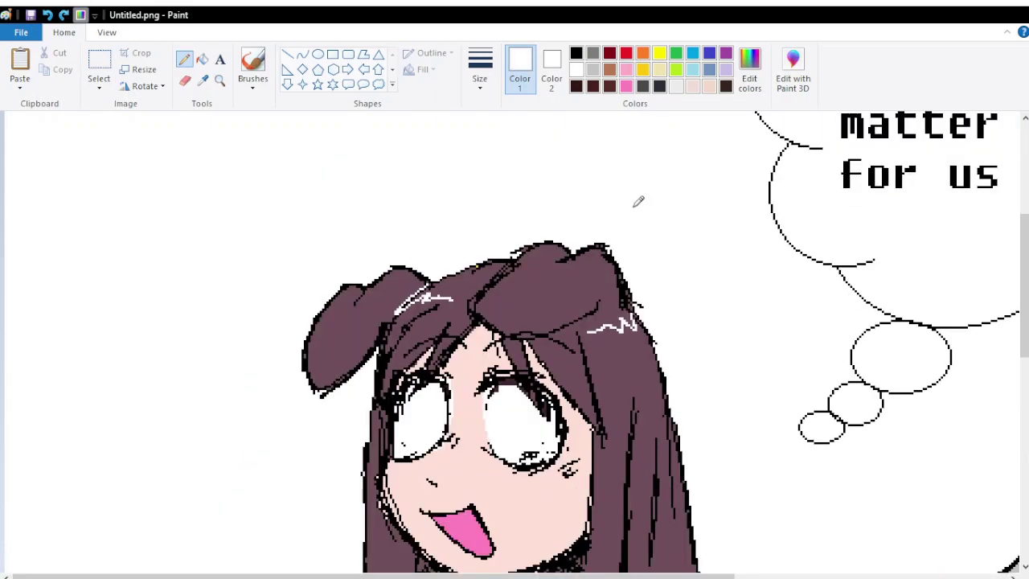
pyautogui.moveTo(518, 263)
pyautogui.mouseDown()
pyautogui.moveTo(532, 270)
pyautogui.moveTo(507, 304)
pyautogui.mouseUp()
pyautogui.moveTo(426, 272); pyautogui.dragTo(434, 305)
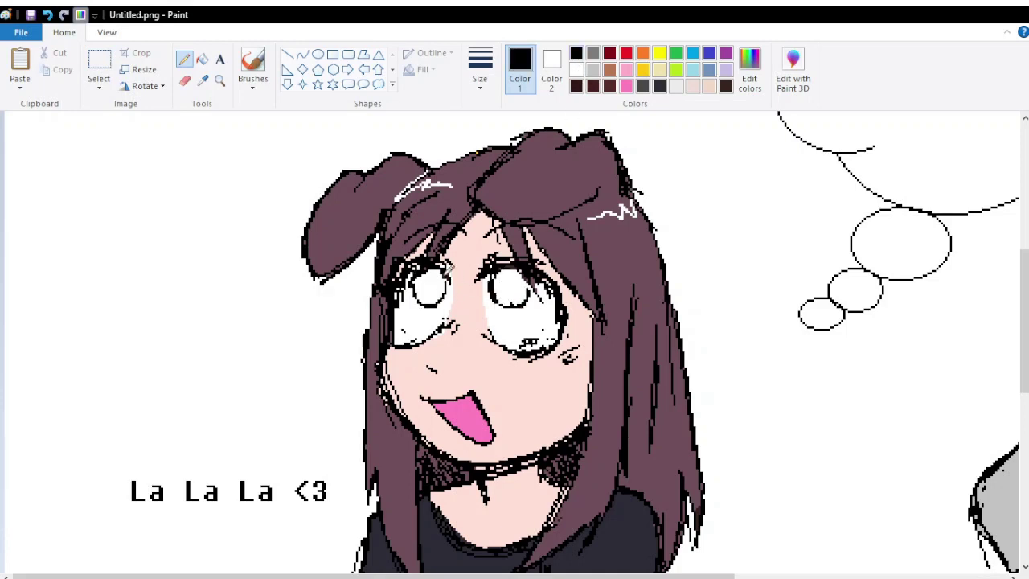
# Clean the stray black marks out of the eye whites and widen the whites slightly with white pencil
pyautogui.click(203, 80)
pyautogui.click(305, 142)
pyautogui.moveTo(561, 295); pyautogui.dragTo(548, 283)
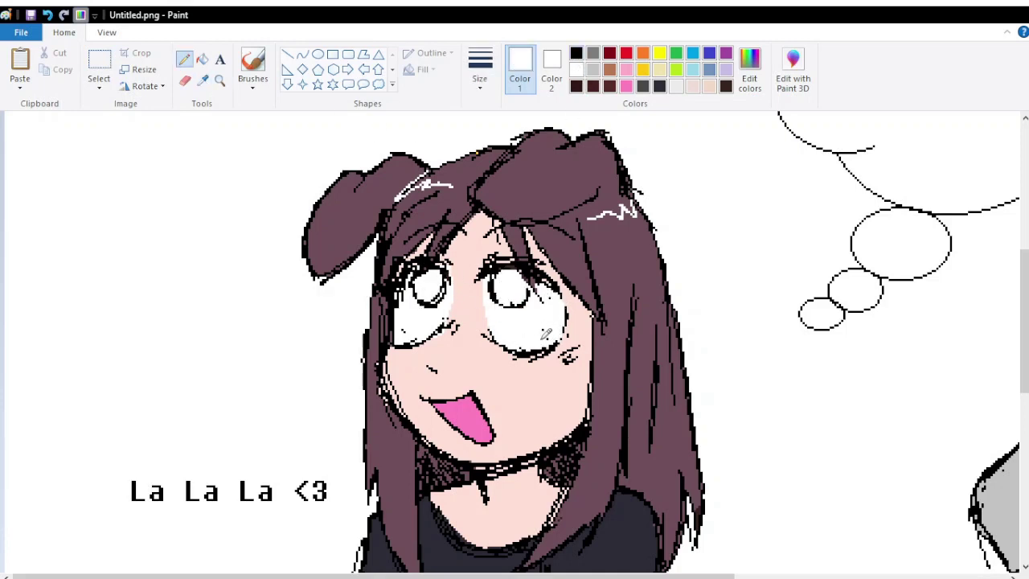
pyautogui.moveTo(486, 311); pyautogui.dragTo(464, 311)
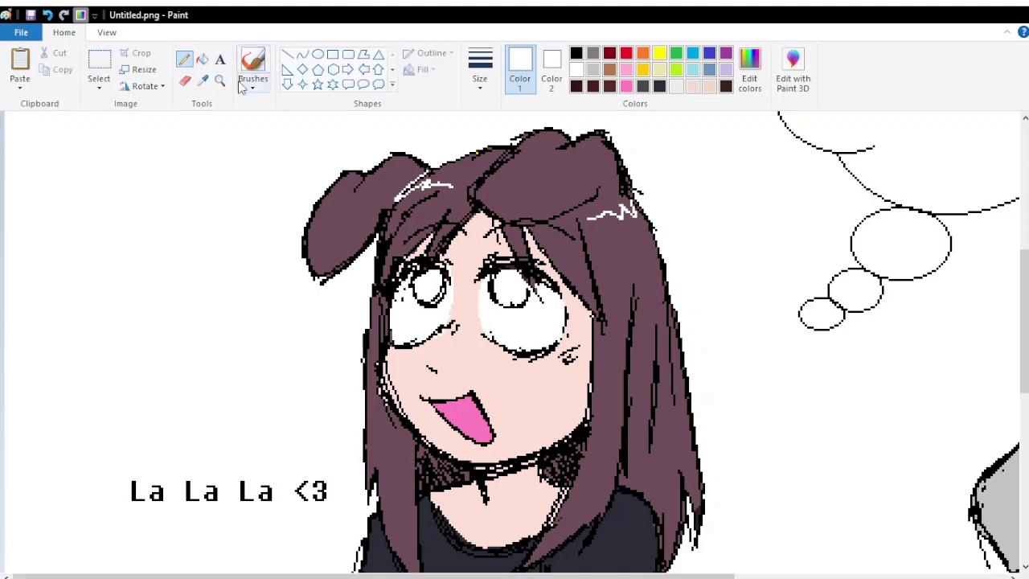
# Draw a solid black pupil inside the upper part of each iris outline
pyautogui.click(202, 80)
pyautogui.click(400, 262)
pyautogui.click(579, 86)
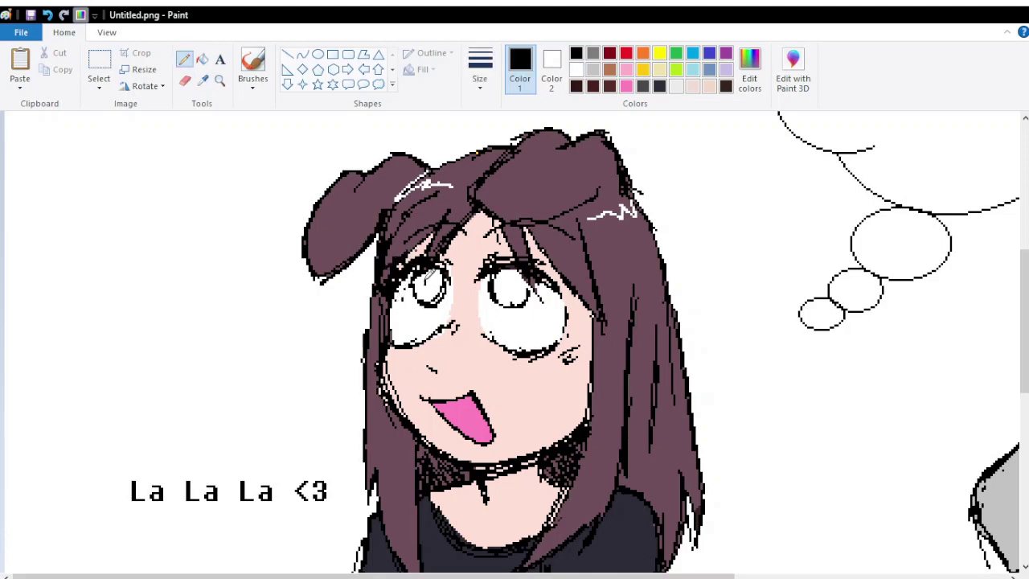
pyautogui.hotkey('ctrl', 'z')
pyautogui.moveTo(506, 283); pyautogui.dragTo(515, 271)
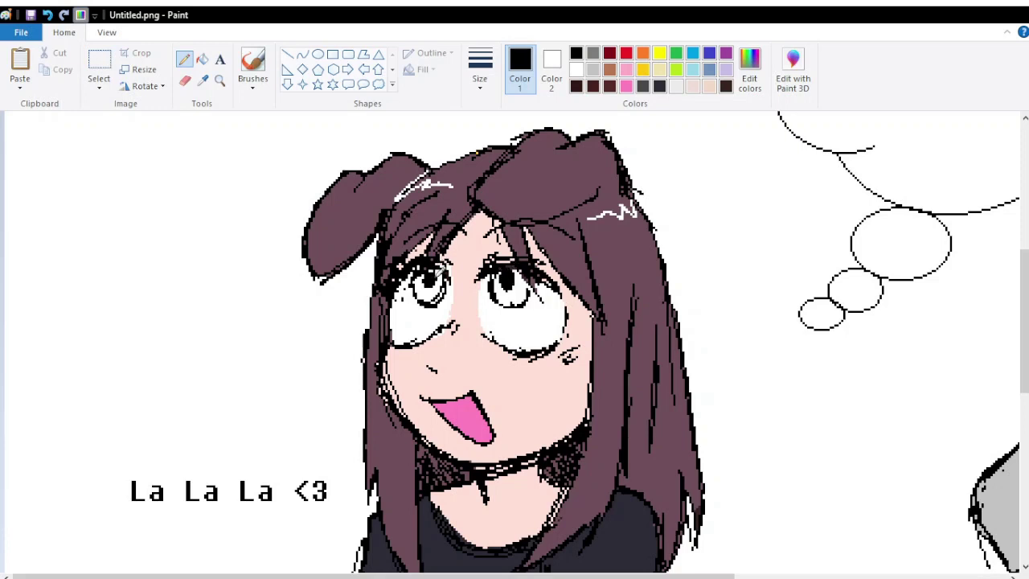
# Colour both irises dark brown around the black pupils
pyautogui.click(592, 85)
pyautogui.moveTo(426, 275); pyautogui.dragTo(435, 288)
pyautogui.click(576, 53)
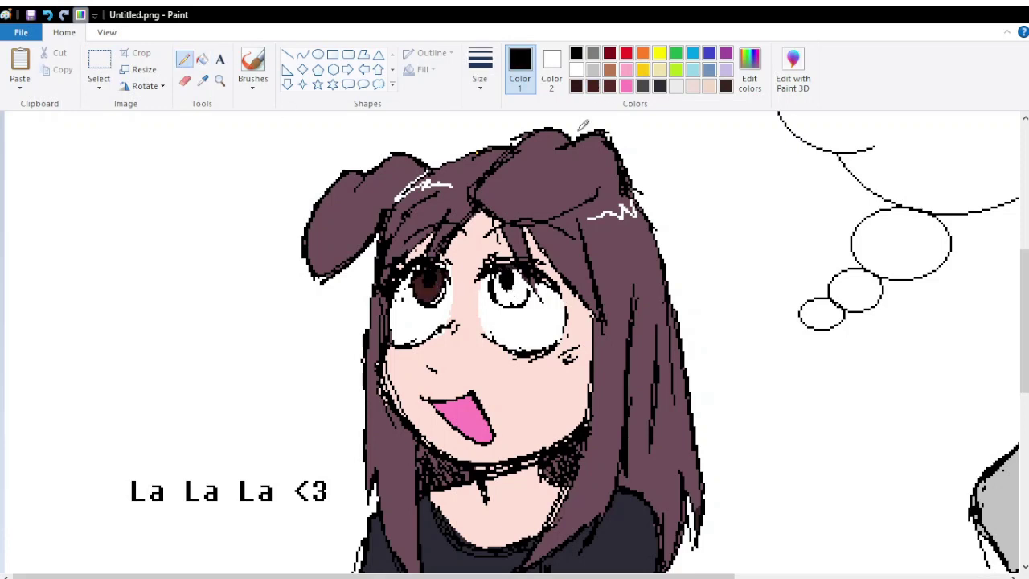
pyautogui.click(202, 59)
pyautogui.click(592, 86)
pyautogui.click(508, 283)
pyautogui.click(184, 60)
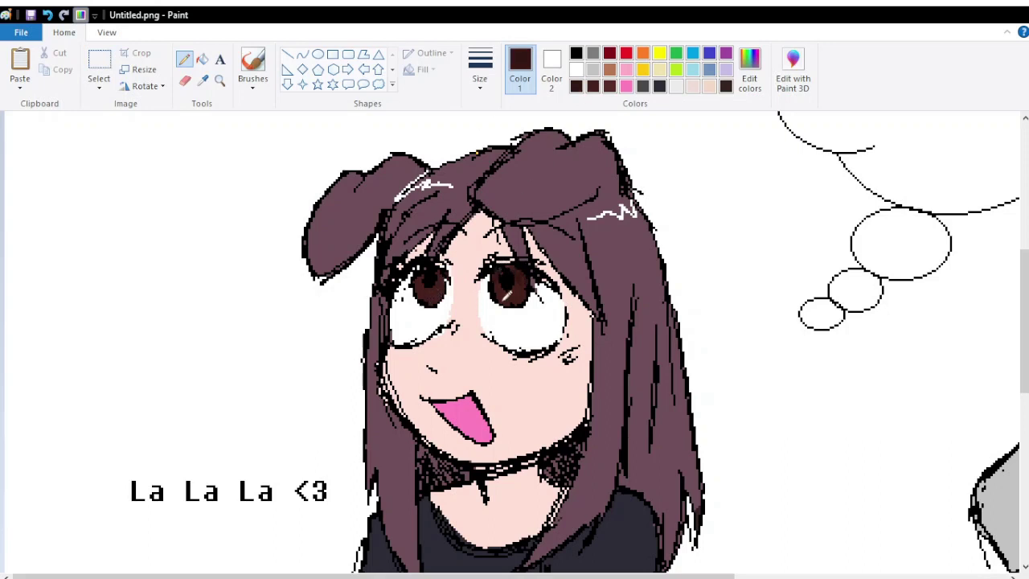
# Add lighter reddish brown to the lower irises and thicken the upper lashes of both eyes in black
pyautogui.click(609, 88)
pyautogui.click(575, 53)
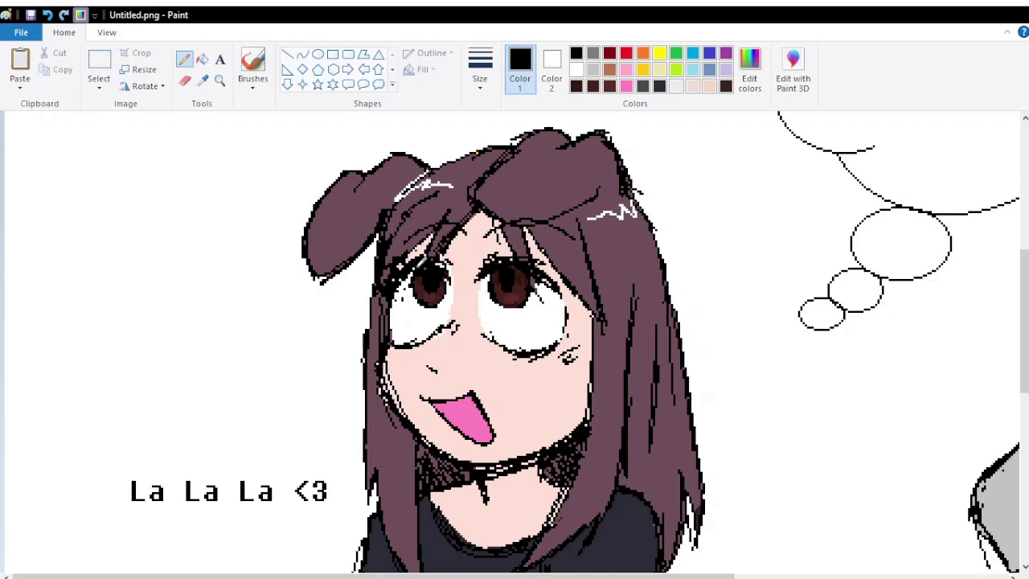
pyautogui.moveTo(421, 262); pyautogui.dragTo(447, 248)
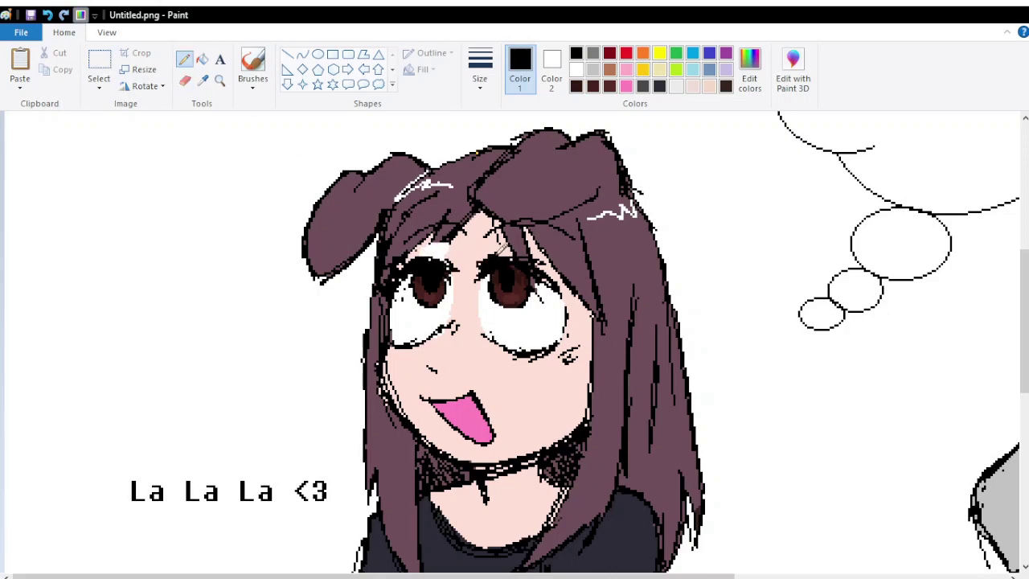
# Sample the face's skin tone and paint over the white patch between the fringe and the left-hand eye
pyautogui.click(202, 80)
pyautogui.click(425, 274)
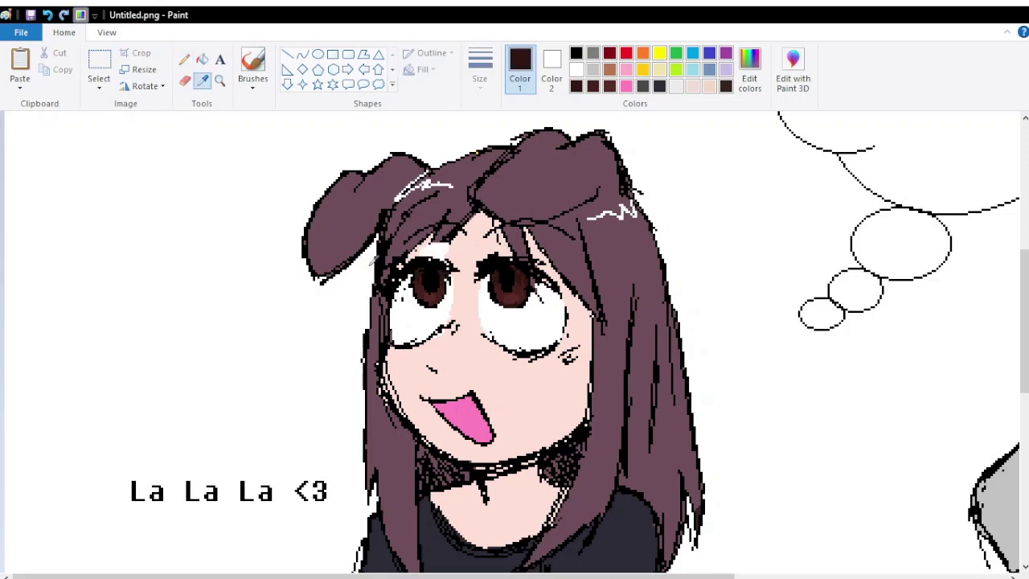
pyautogui.keyDown('ctrl'); pyautogui.click(406, 278); pyautogui.keyUp('ctrl')
pyautogui.keyDown('ctrl'); pyautogui.click(428, 254); pyautogui.keyUp('ctrl')
pyautogui.click(203, 80)
pyautogui.click(434, 250)
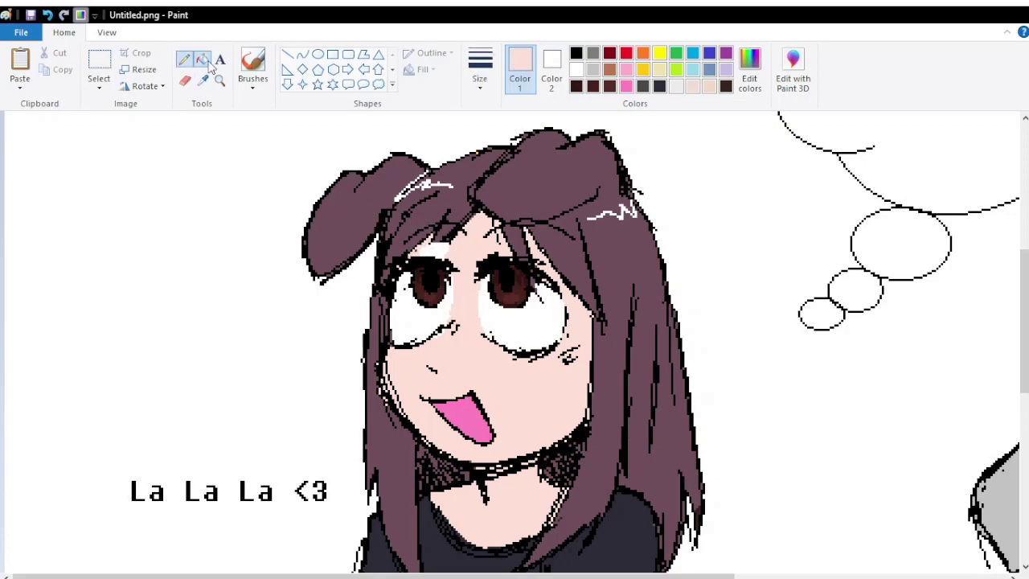
# Extend the plum fringe strand over the left-hand eye and add white pencil highlights to the strand and irises
pyautogui.scroll(-2, 434, 250)
pyautogui.scroll(3, 580, 60)
pyautogui.click(577, 55)
pyautogui.scroll(3, 563, 255)
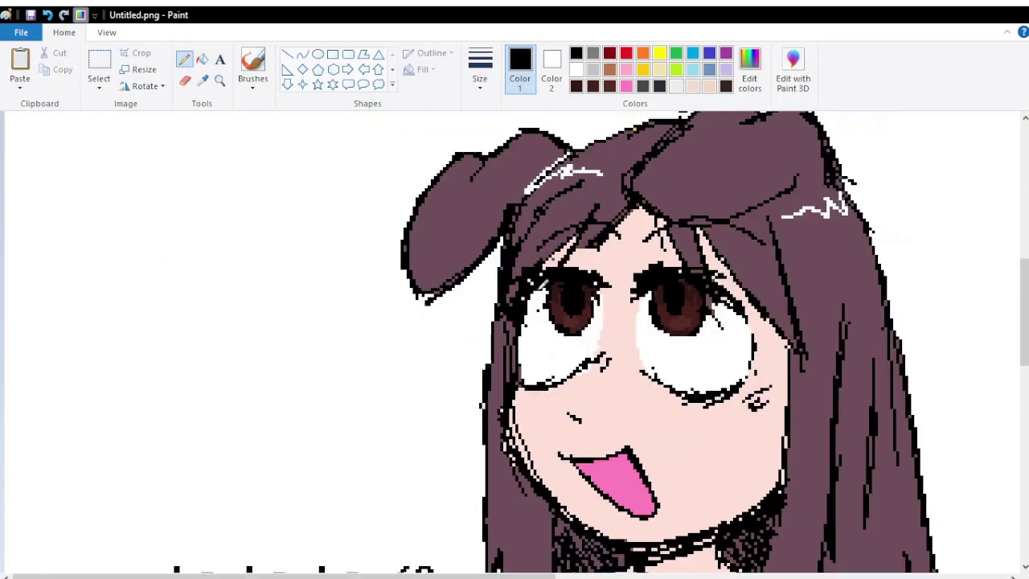
pyautogui.keyDown('ctrl'); pyautogui.click(563, 253); pyautogui.keyUp('ctrl')
pyautogui.keyDown('ctrl'); pyautogui.click(565, 215); pyautogui.keyUp('ctrl')
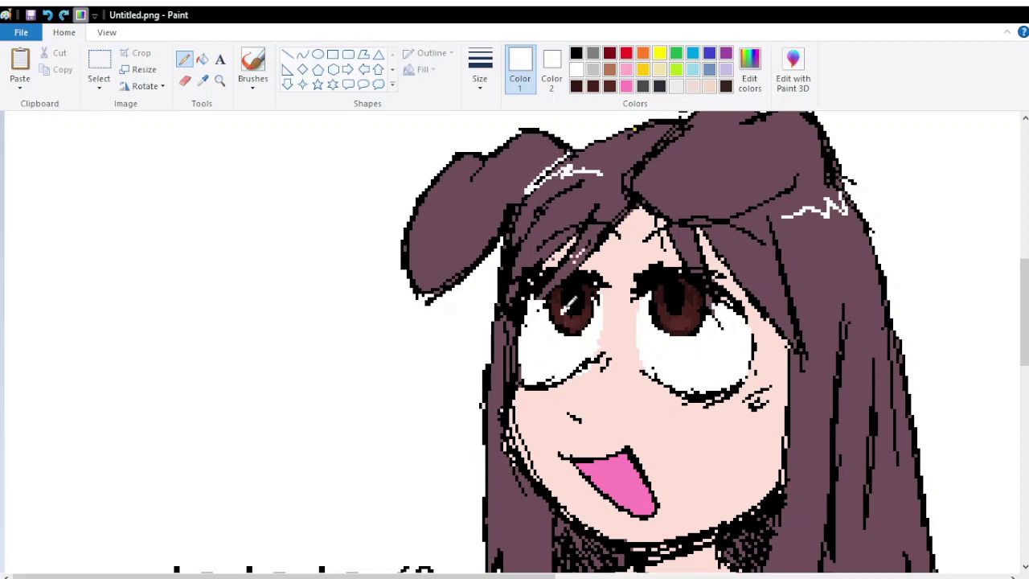
pyautogui.hotkey('ctrl', 'z')
pyautogui.hotkey('ctrl', 'z')
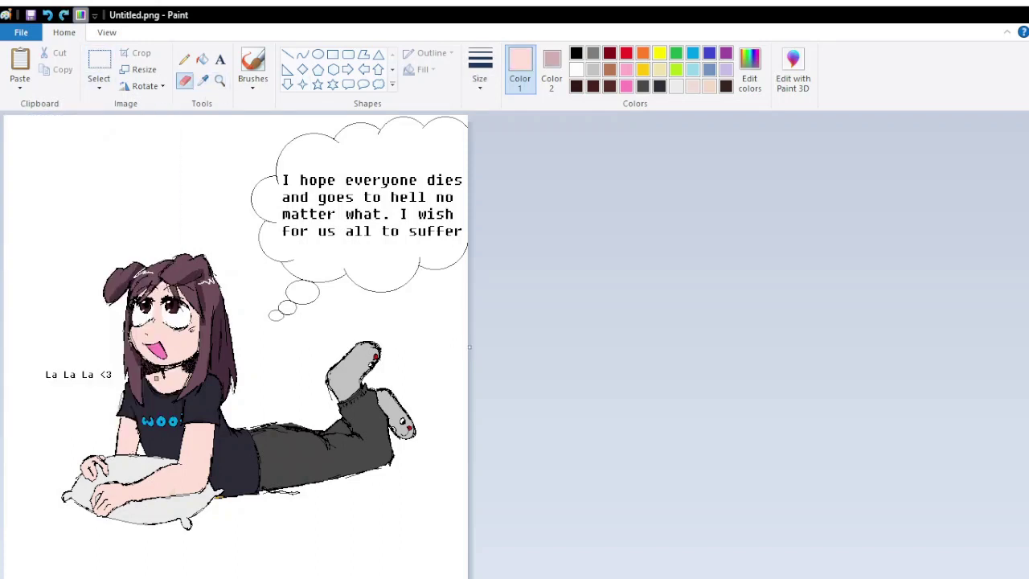
# Shade the neck, arms and hands by replacing the skin colour with the darker dusty pink
pyautogui.moveTo(149, 373)
pyautogui.mouseDown()
pyautogui.moveTo(199, 392)
pyautogui.moveTo(216, 429)
pyautogui.mouseUp()
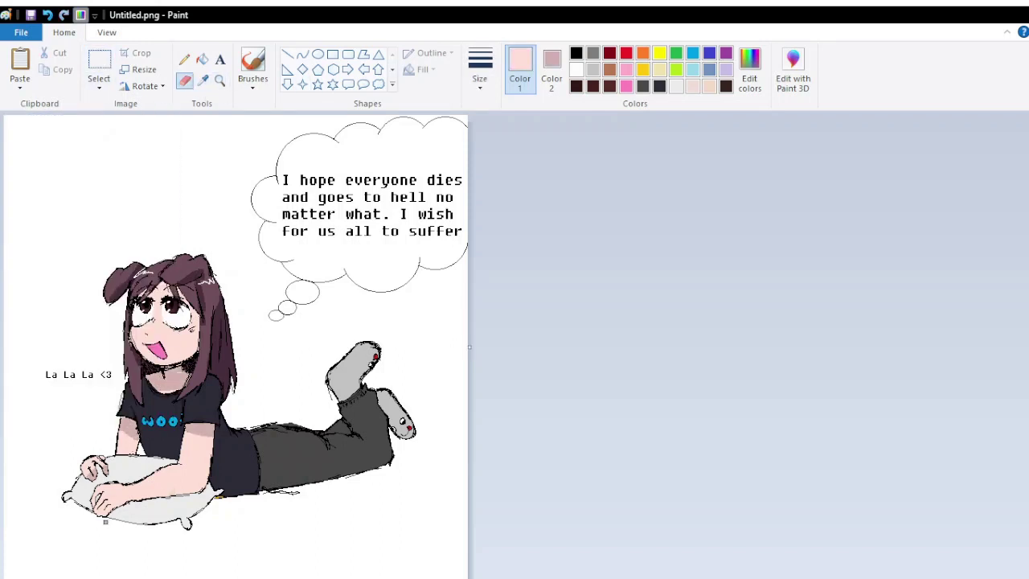
pyautogui.moveTo(105, 521); pyautogui.dragTo(189, 485)
pyautogui.hotkey('ctrl', 'a')
pyautogui.press('Delete')
pyautogui.hotkey('ctrl', 'z')
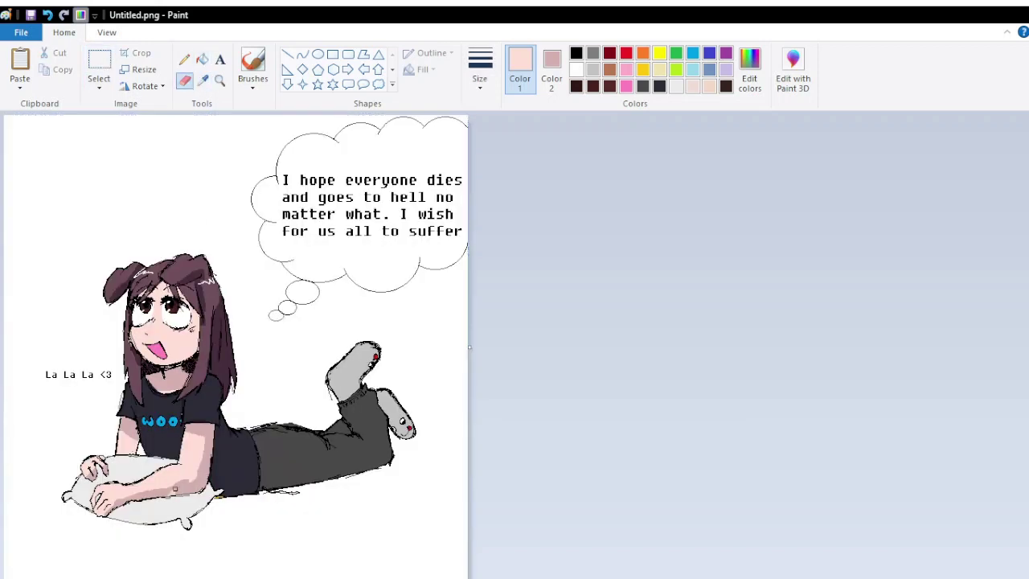
pyautogui.hotkey('ctrl', 'a')
pyautogui.press('Delete')
pyautogui.hotkey('ctrl', 'z')
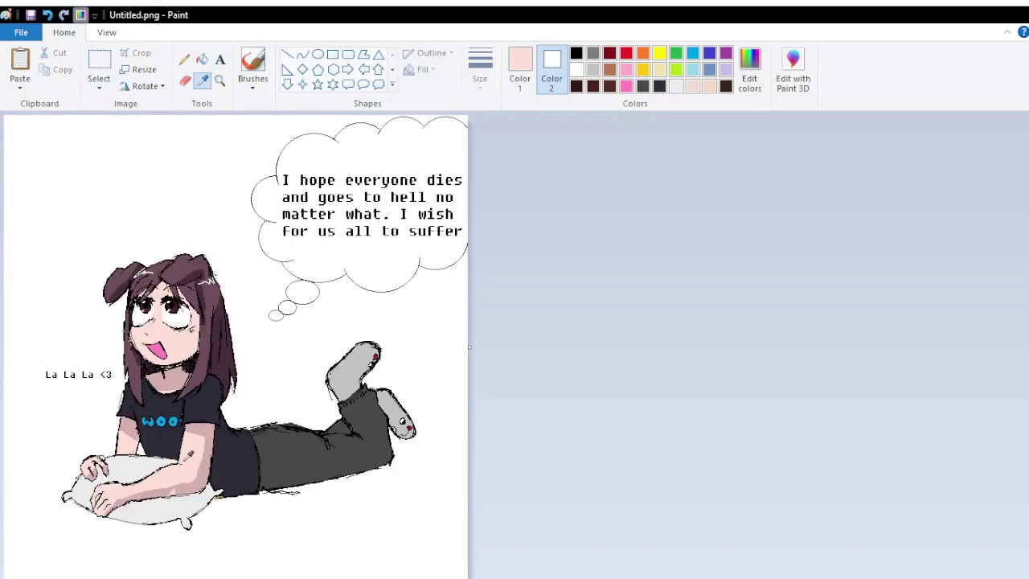
# Shade the forehead under the fringe and the side of the face with the darker dusty pink
pyautogui.click(212, 165)
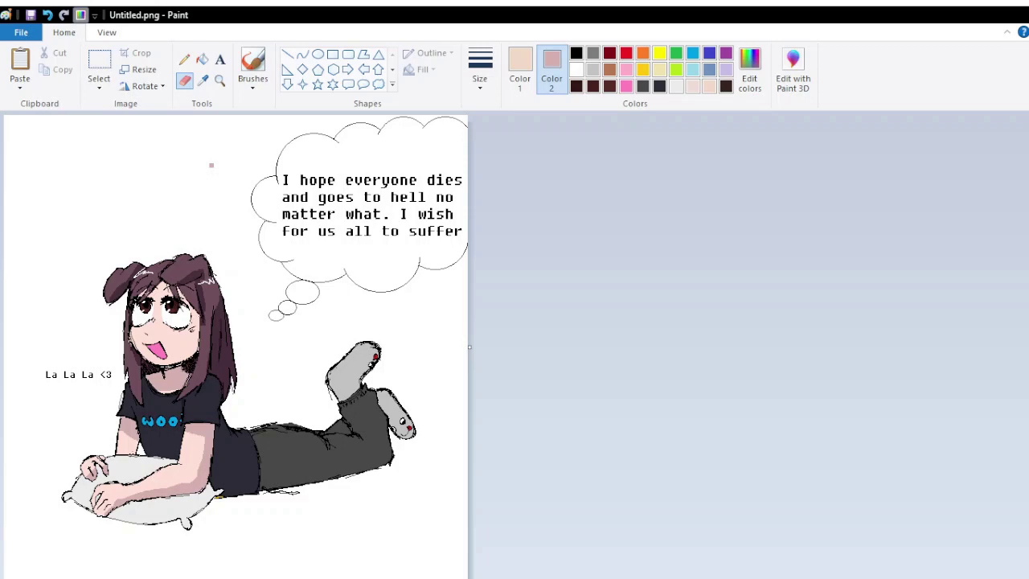
pyautogui.click(200, 81)
pyautogui.click(154, 289)
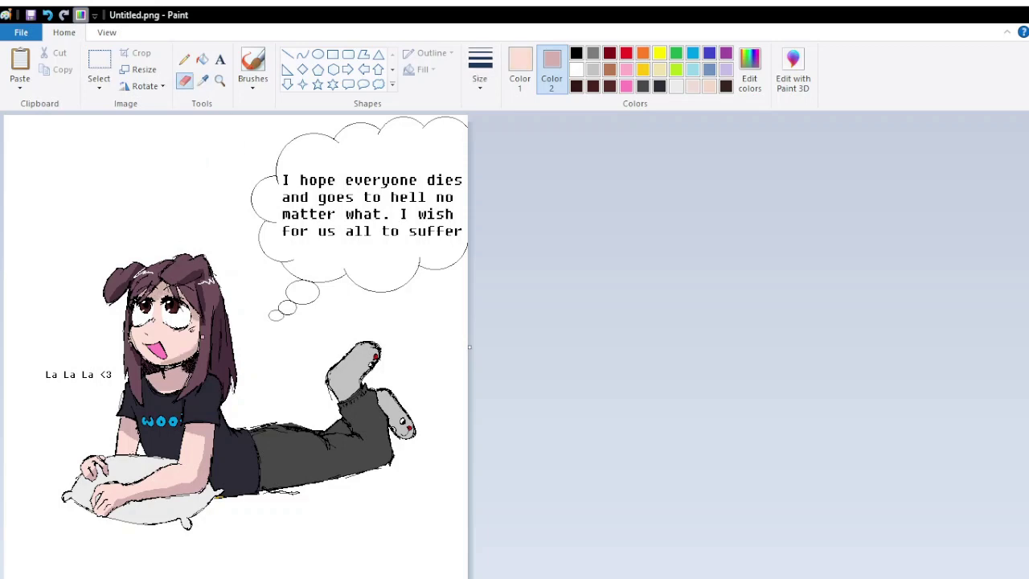
# Redraw the open mouth wider, with a large rounded pink tongue outlined in black
pyautogui.scroll(2, 178, 251)
pyautogui.click(184, 58)
pyautogui.click(575, 53)
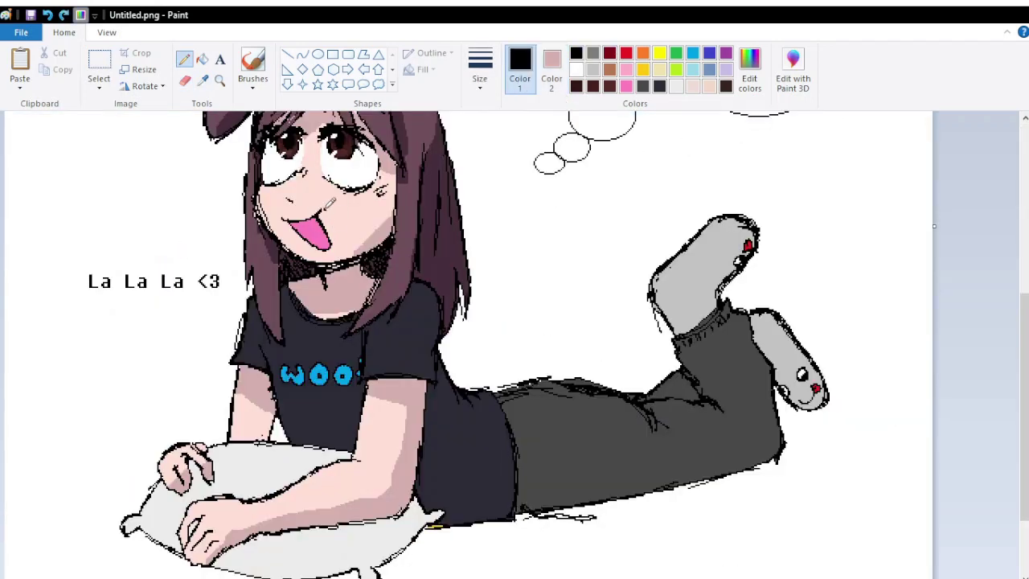
pyautogui.click(201, 81)
pyautogui.click(323, 229)
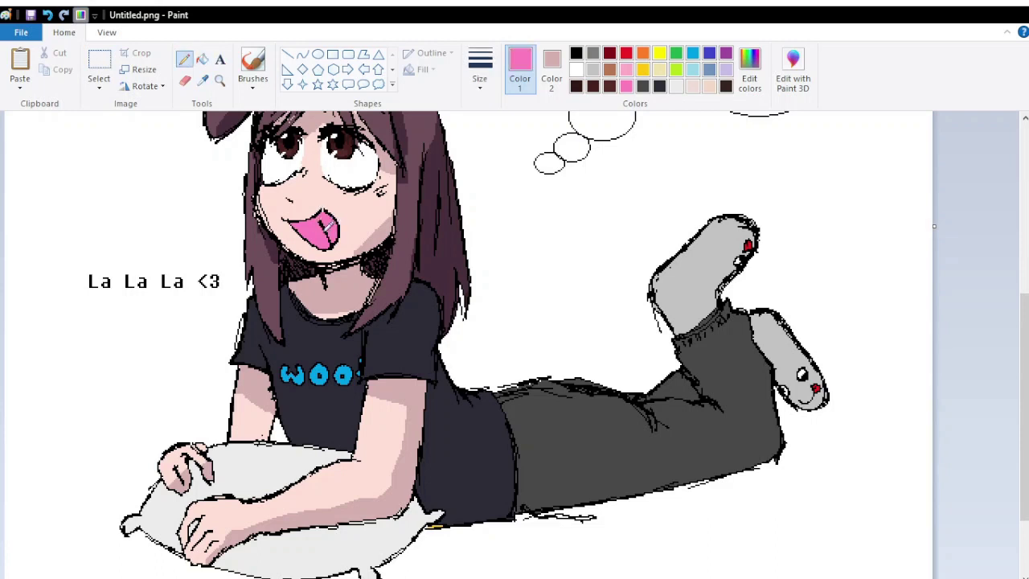
pyautogui.click(575, 69)
pyautogui.click(575, 53)
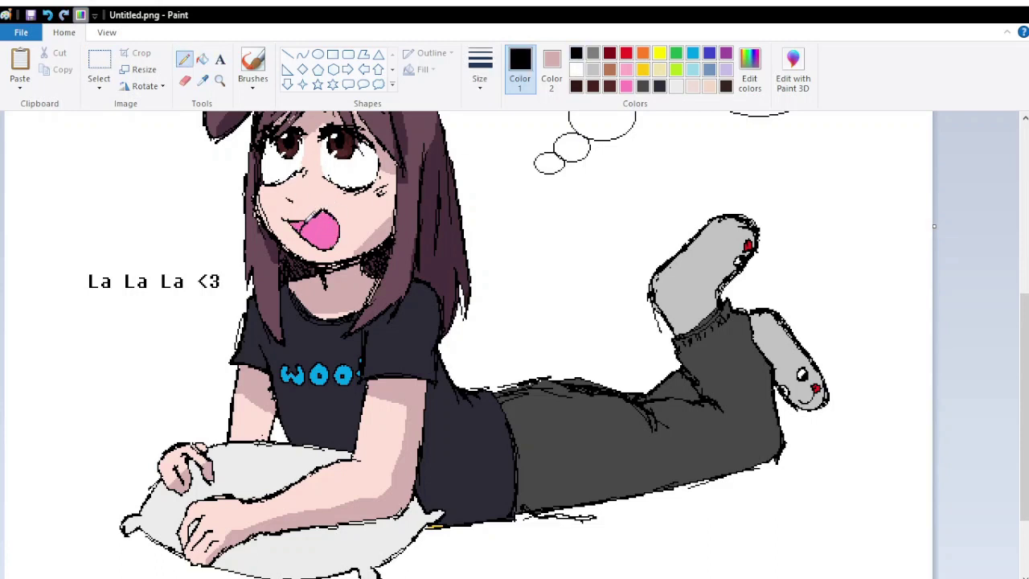
# Fill the tongue with a deeper pink and the mouth interior behind it with dark crimson
pyautogui.click(202, 59)
pyautogui.click(626, 86)
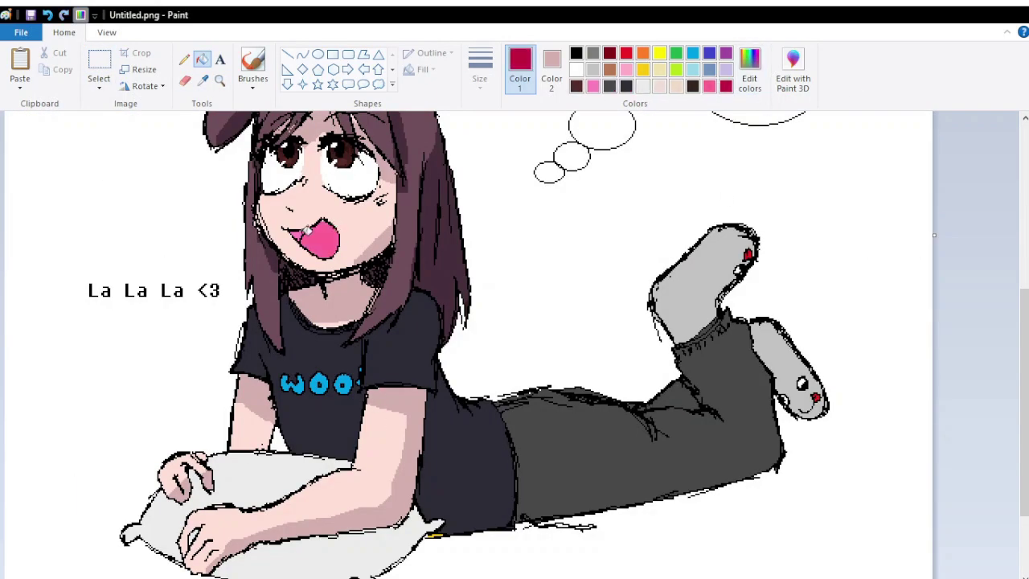
pyautogui.click(184, 58)
pyautogui.moveTo(325, 210); pyautogui.dragTo(331, 220)
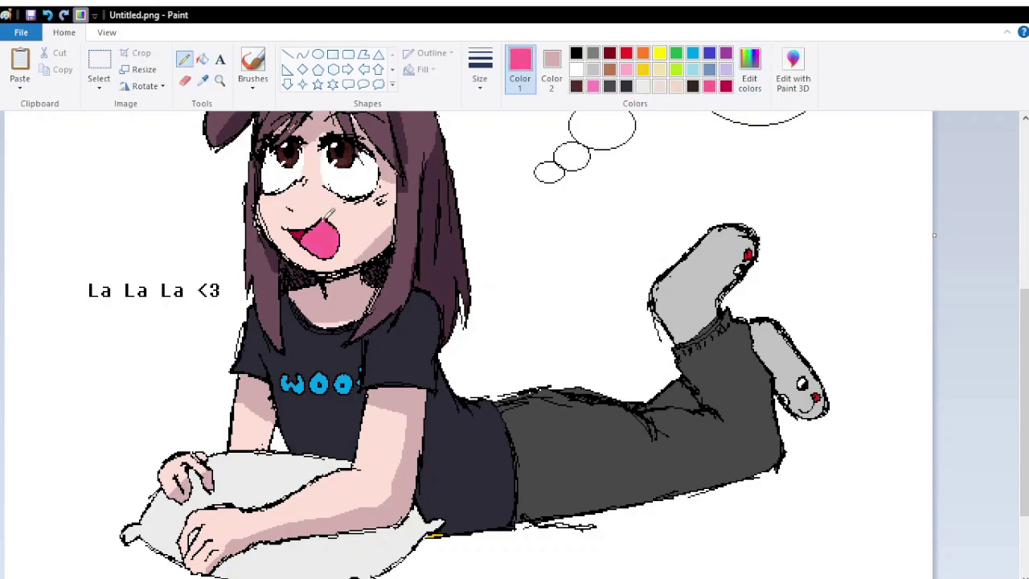
# Redraw the upper edge of the open mouth with a thicker black pencil line
pyautogui.scroll(1, 355, 287)
pyautogui.click(633, 318)
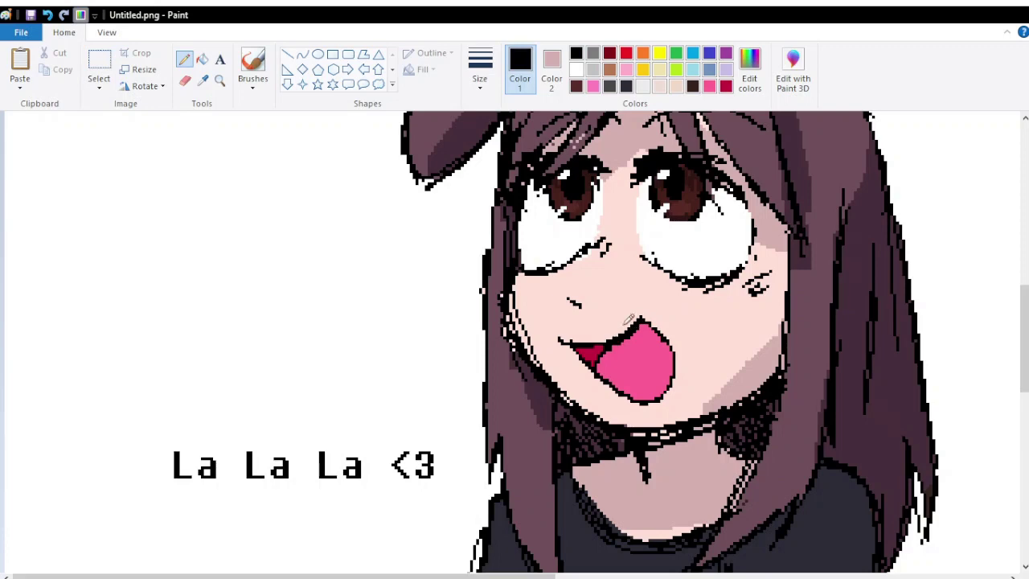
pyautogui.scroll(-3, 629, 319)
pyautogui.scroll(3, 268, 302)
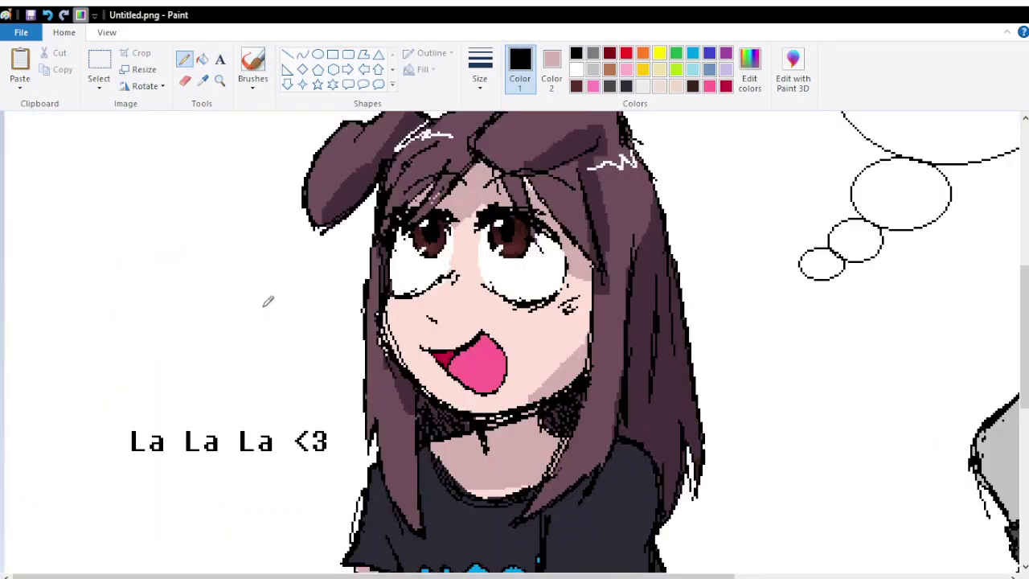
# Touch up the right-hand eye's highlight in white and add black strand lines to the fringe
pyautogui.click(577, 70)
pyautogui.moveTo(525, 224); pyautogui.dragTo(518, 234)
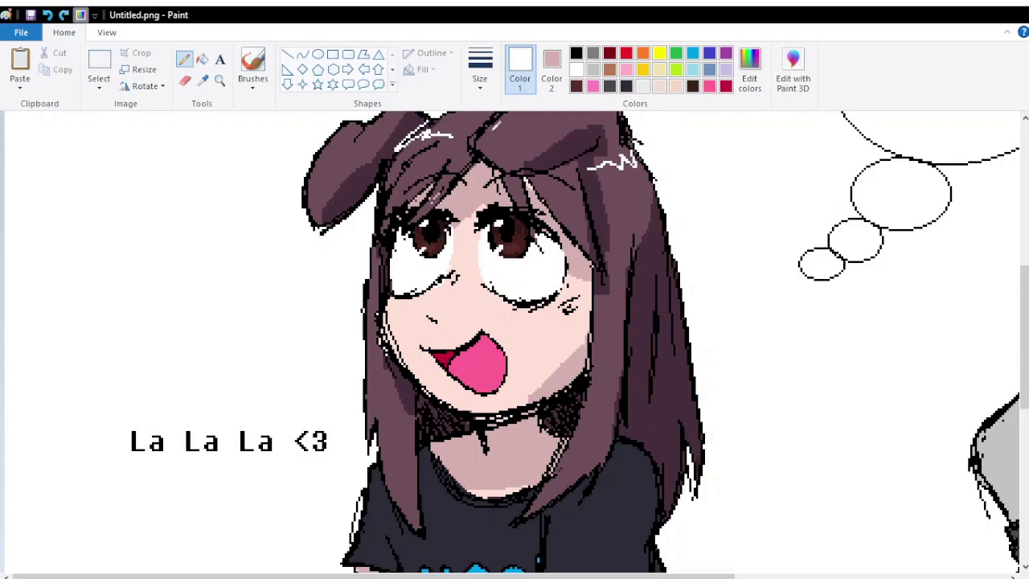
pyautogui.click(576, 53)
pyautogui.moveTo(485, 182); pyautogui.dragTo(550, 164)
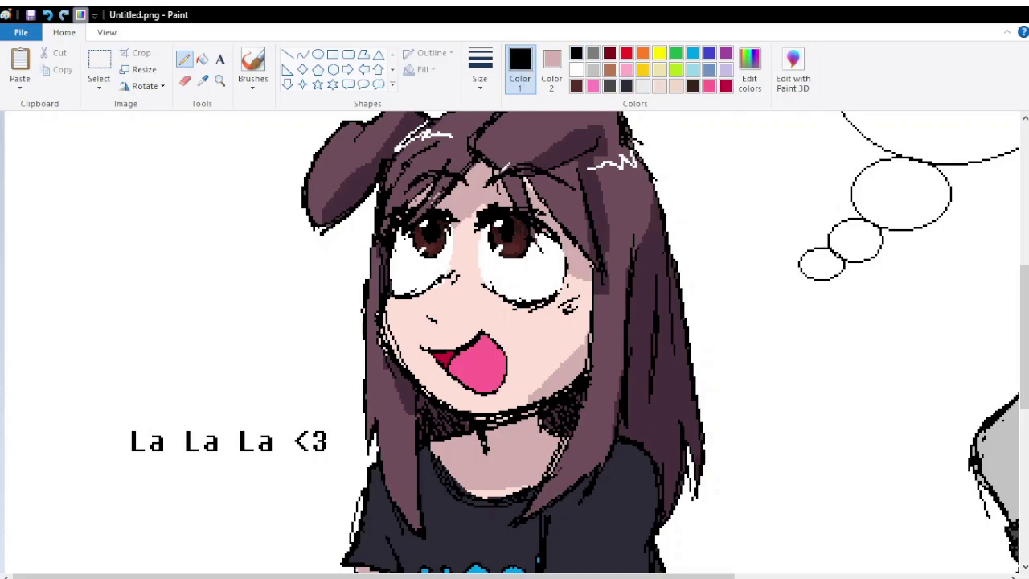
# Brush translucent black over the navy shirt, sample the darkened navy as the second colour for shading, and undo the streak
pyautogui.scroll(-3, 211, 443)
pyautogui.click(551, 72)
pyautogui.click(253, 65)
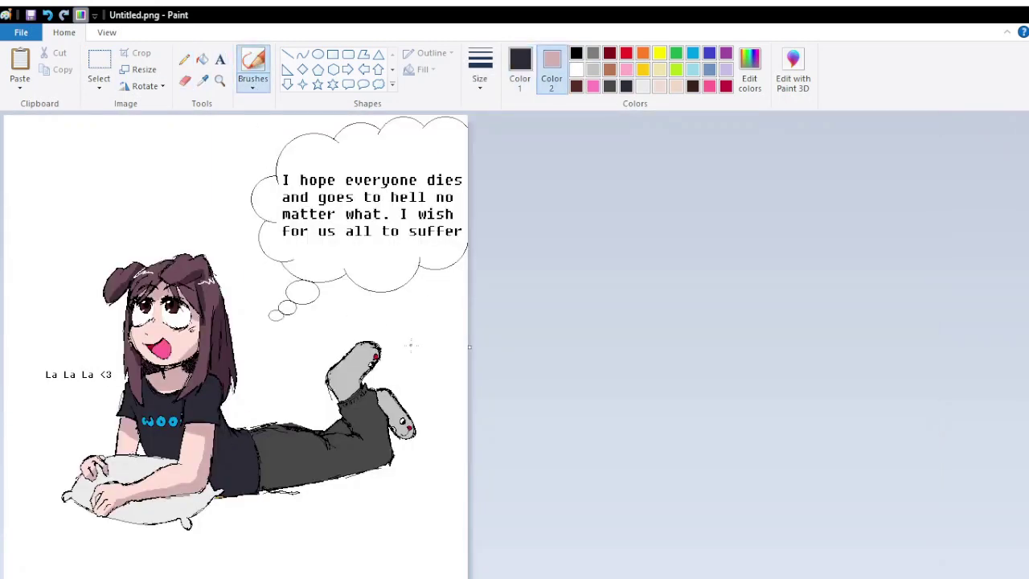
pyautogui.click(576, 70)
pyautogui.click(577, 53)
pyautogui.moveTo(201, 422); pyautogui.dragTo(265, 482)
pyautogui.click(203, 79)
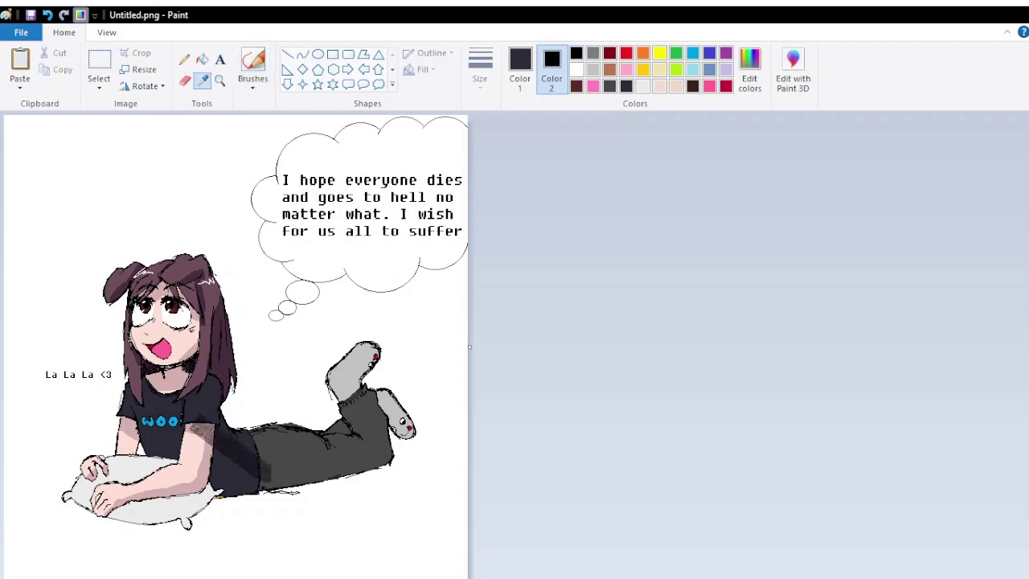
pyautogui.click(184, 80)
pyautogui.moveTo(201, 422); pyautogui.dragTo(265, 481)
pyautogui.hotkey('ctrl', 'z')
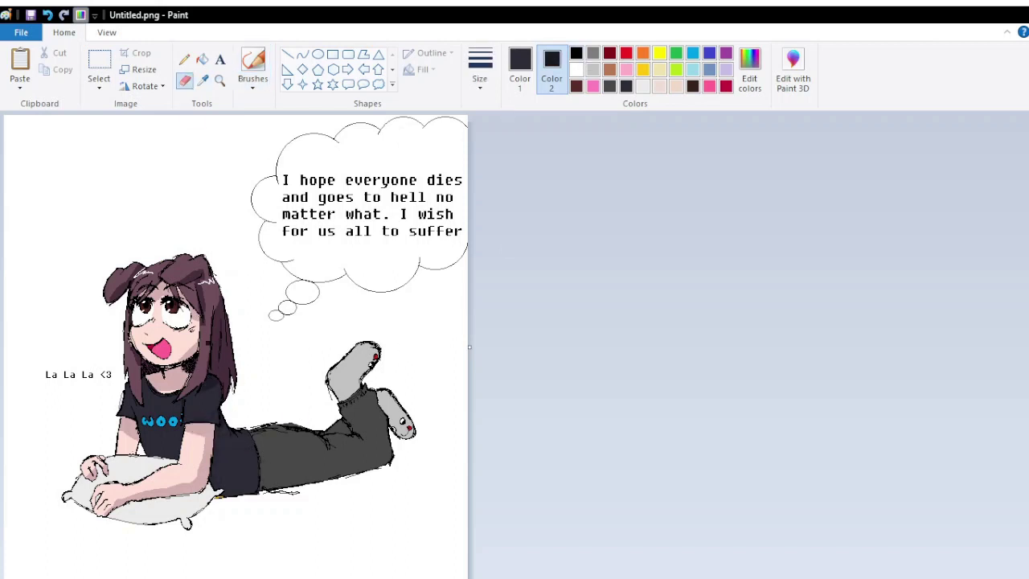
# Brush translucent black over the grey trousers, sample the darkened grey as the second colour, and shade the trousers' underside with it
pyautogui.hotkey('ctrl', 'z')
pyautogui.hotkey('ctrl', 'y')
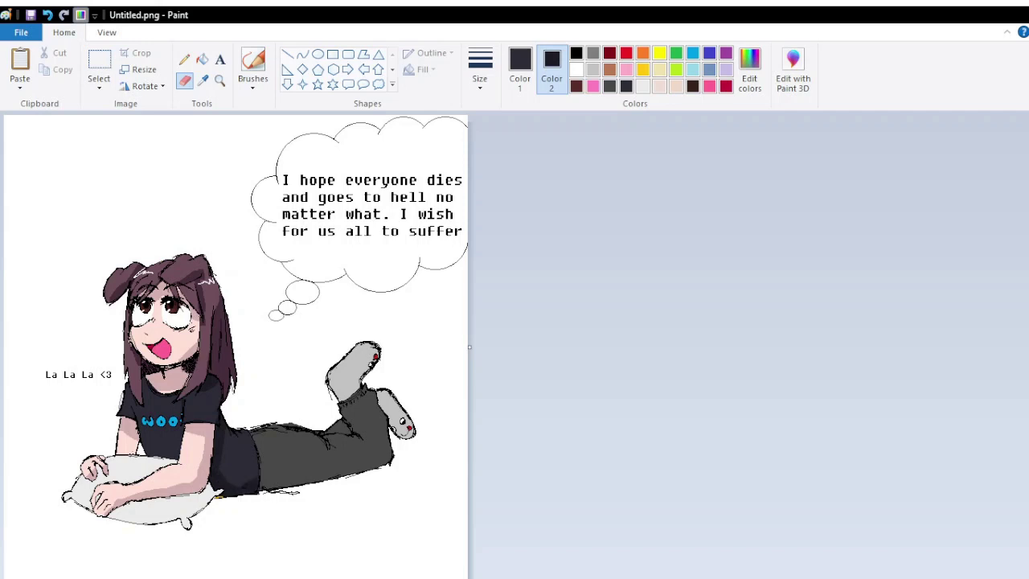
pyautogui.hotkey('ctrl', 'z')
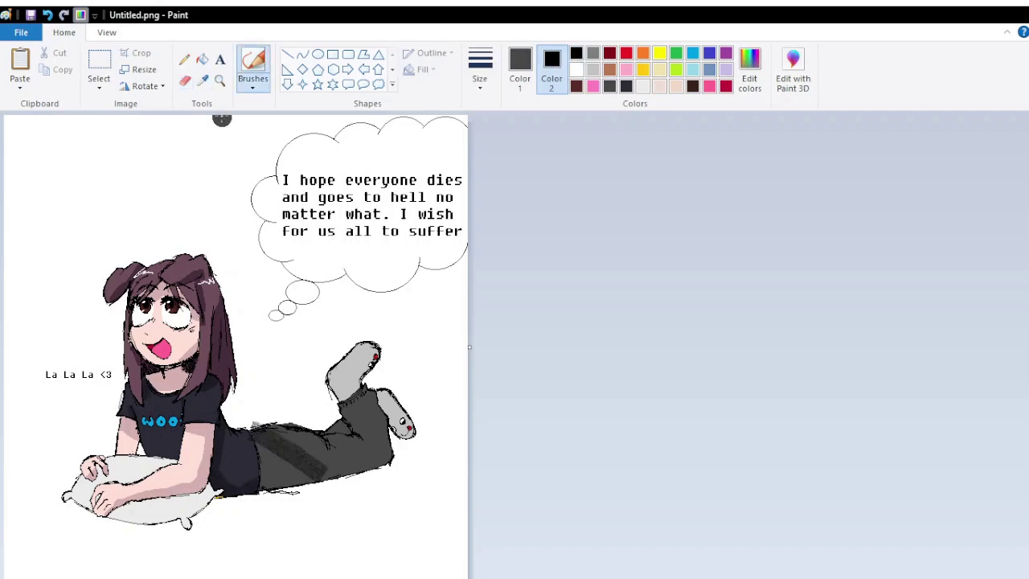
pyautogui.hotkey('ctrl', 'y')
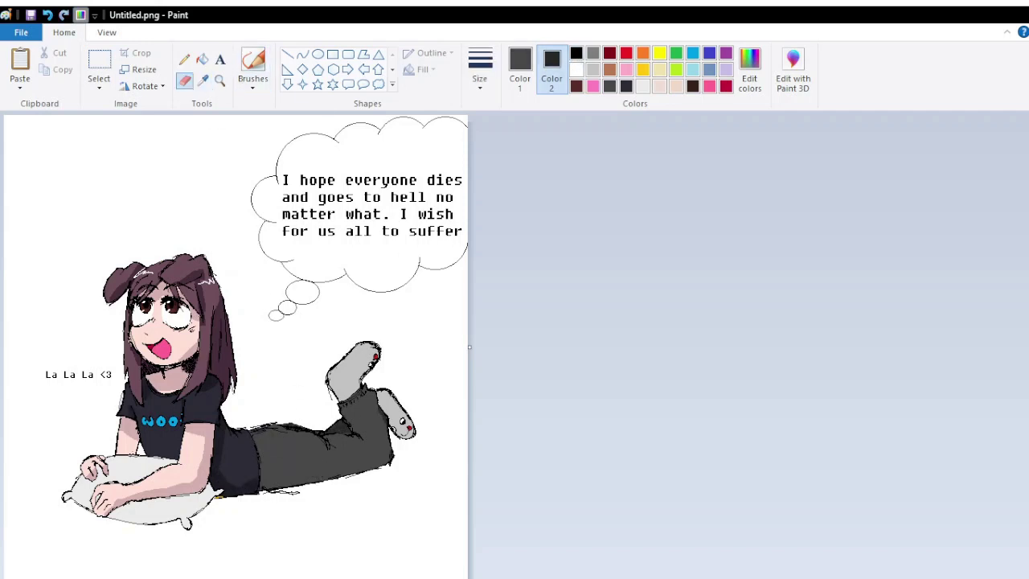
pyautogui.hotkey('ctrl', 'y')
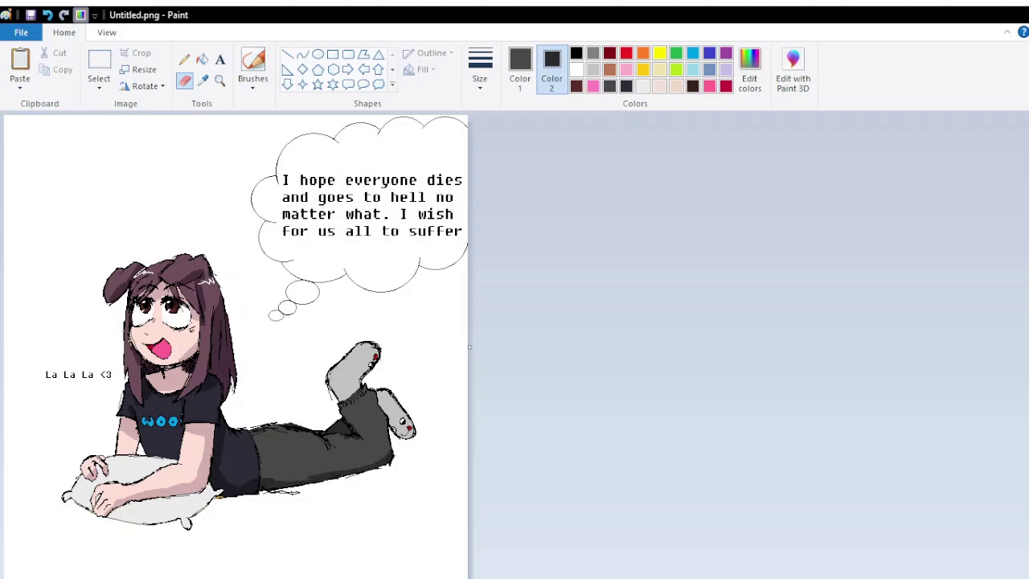
# Add dark grey fold shading near the trousers' knee and strengthen the black pencil outline beneath the hips
pyautogui.hotkey('ctrl', 'z')
pyautogui.hotkey('ctrl', 'z')
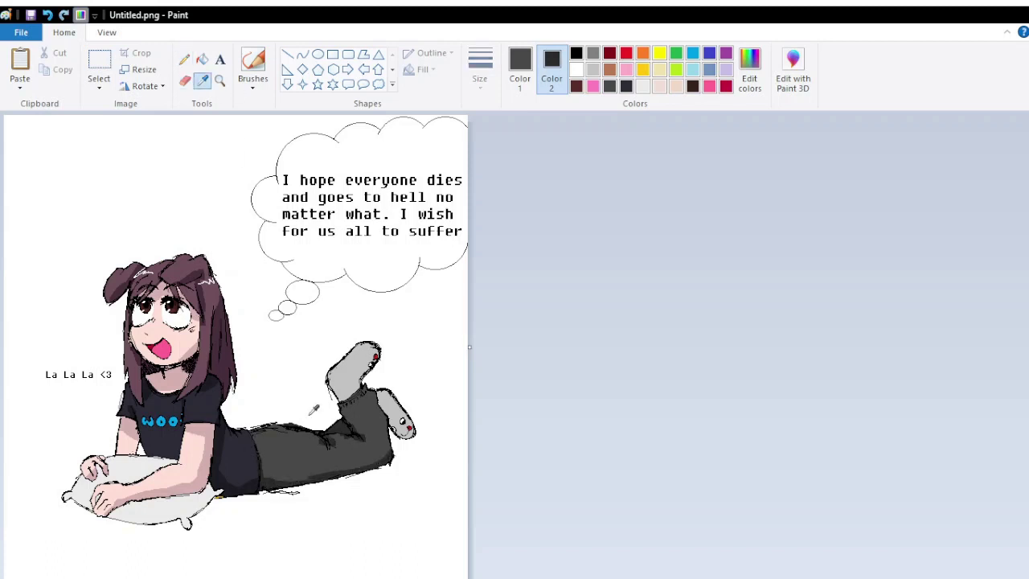
pyautogui.hotkey('ctrl', 'z')
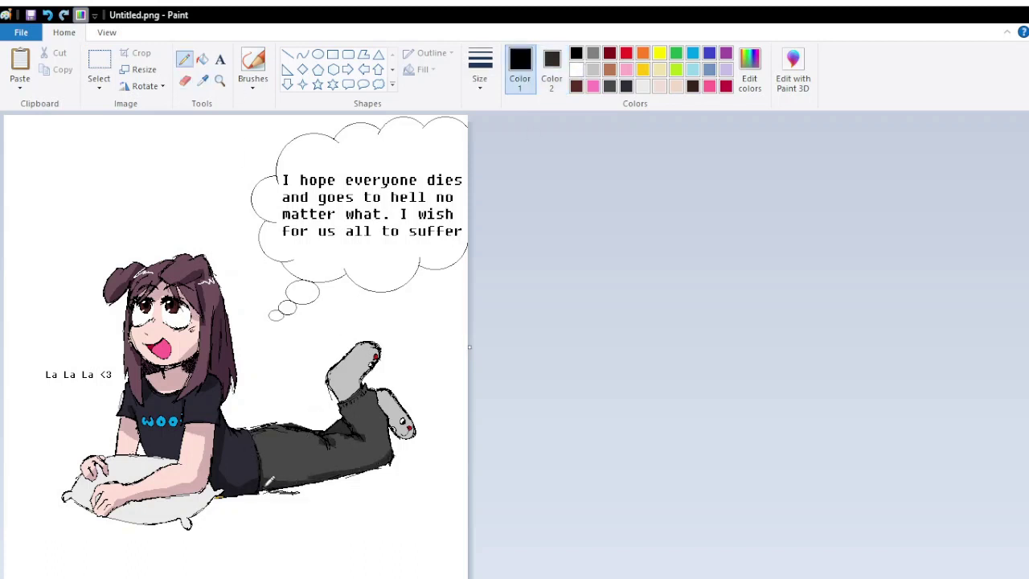
pyautogui.hotkey('ctrl', 'y')
pyautogui.hotkey('ctrl', 'y')
pyautogui.hotkey('ctrl', 'y')
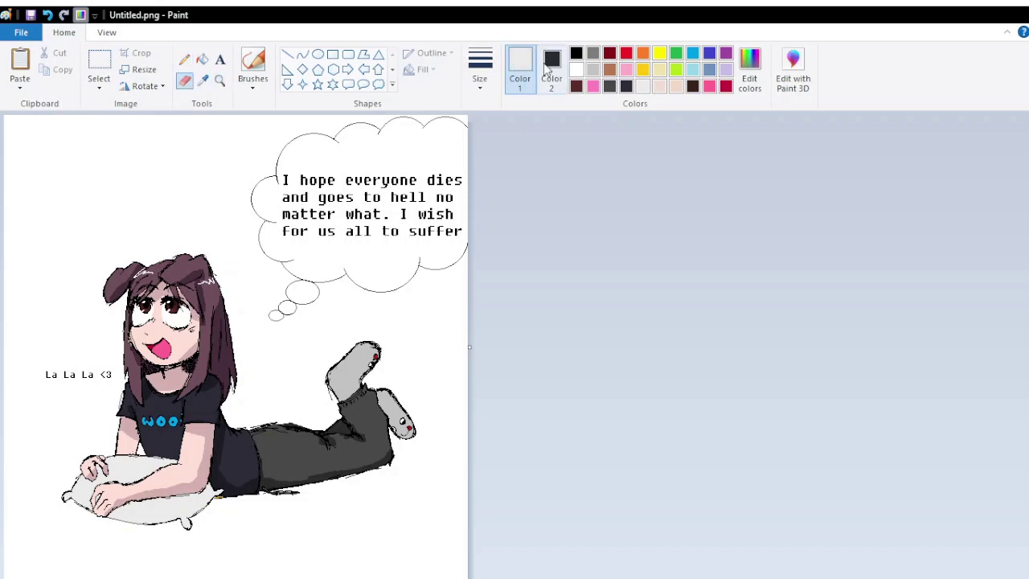
# Shade the lower part of the pillow with medium grey, replacing its light grey
pyautogui.hotkey('ctrl', 'y')
pyautogui.hotkey('ctrl', 'y')
pyautogui.hotkey('ctrl', 'y')
pyautogui.hotkey('ctrl', 'y')
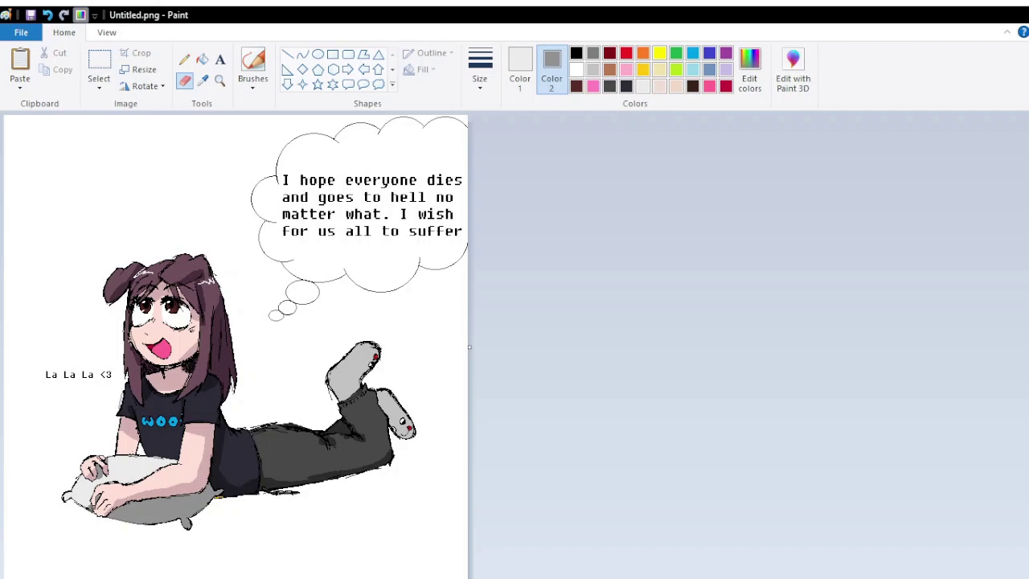
# Shade the lower edges of both grey socks with medium grey
pyautogui.hotkey('ctrl', 'y')
pyautogui.hotkey('ctrl', 'y')
pyautogui.hotkey('ctrl', 'y')
pyautogui.hotkey('ctrl', 'y')
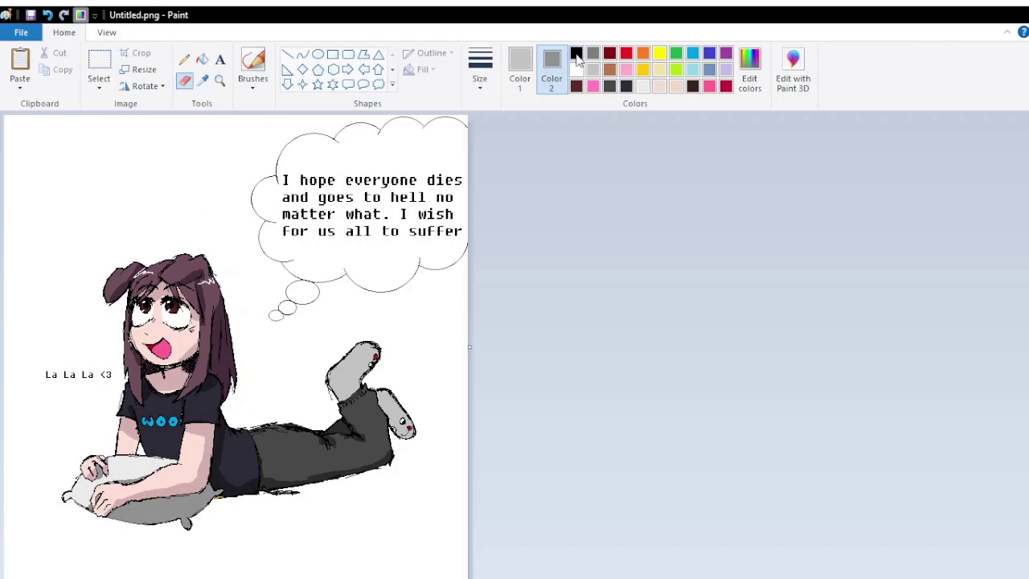
pyautogui.hotkey('ctrl', 'z')
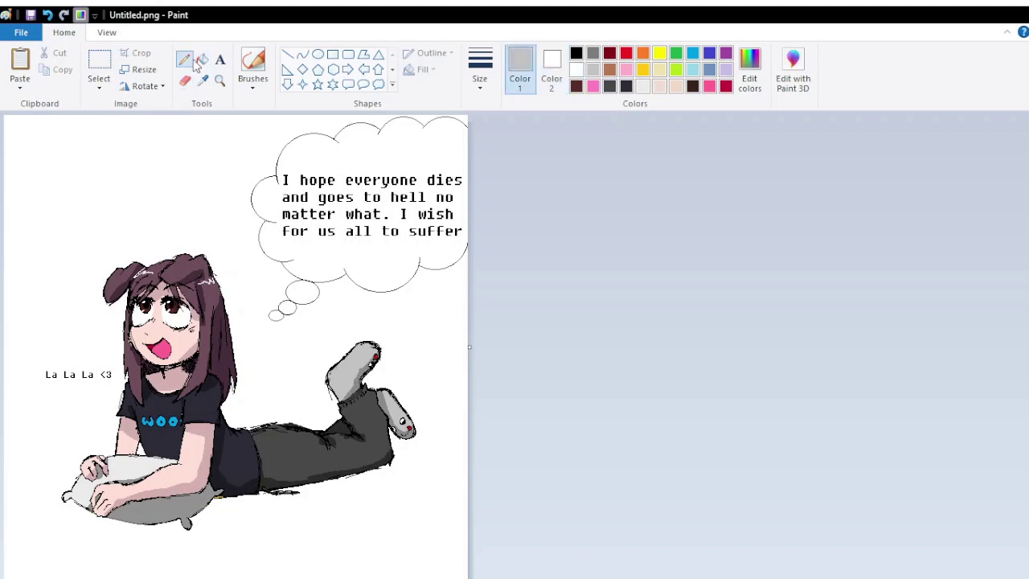
# Fill the thought bubble, its trailing circles and the gaps inside its letters with red, and select the whole picture
pyautogui.hotkey('ctrl', 'a')
pyautogui.hotkey('ctrl', 'y')
pyautogui.hotkey('ctrl', 'y')
pyautogui.hotkey('ctrl', 'y')
pyautogui.hotkey('ctrl', 'y')
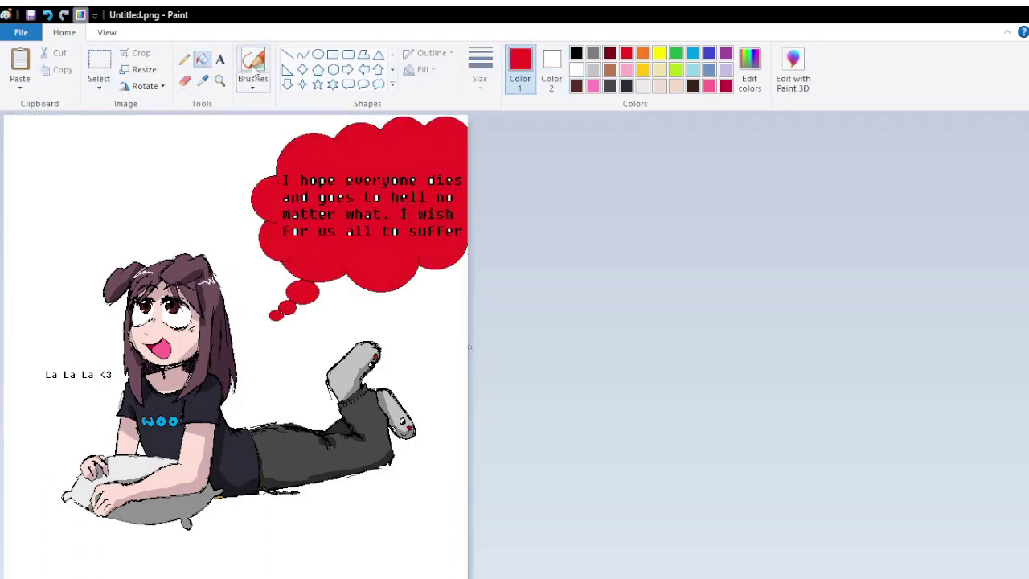
pyautogui.hotkey('ctrl', 'y')
pyautogui.hotkey('ctrl', 'y')
pyautogui.hotkey('ctrl', 'y')
pyautogui.hotkey('ctrl', 'y')
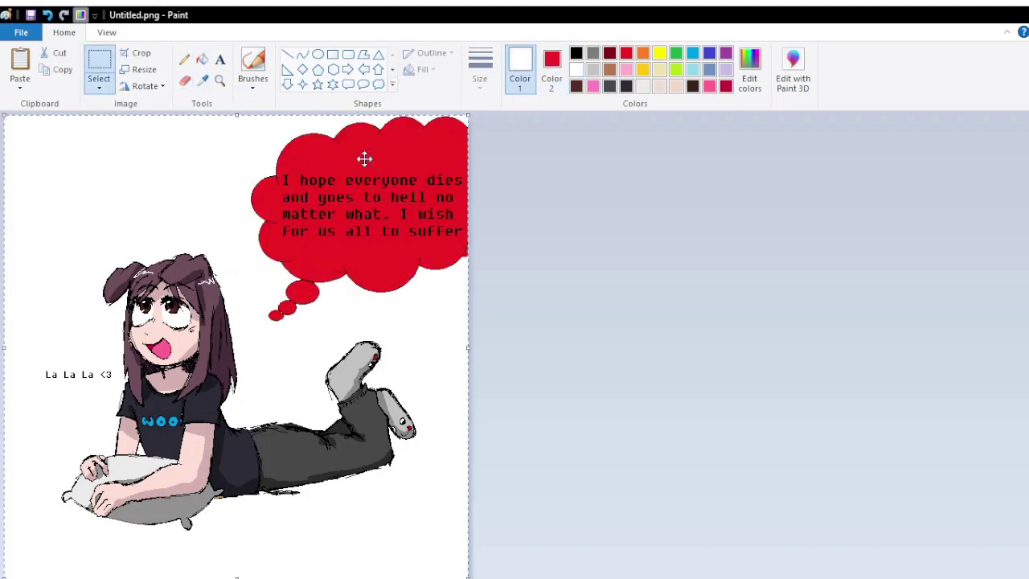
# Recolour the white hair highlights, the whites of the eyes and the whole thought bubble in golden yellow
pyautogui.hotkey('ctrl', 'y')
pyautogui.hotkey('ctrl', 'z')
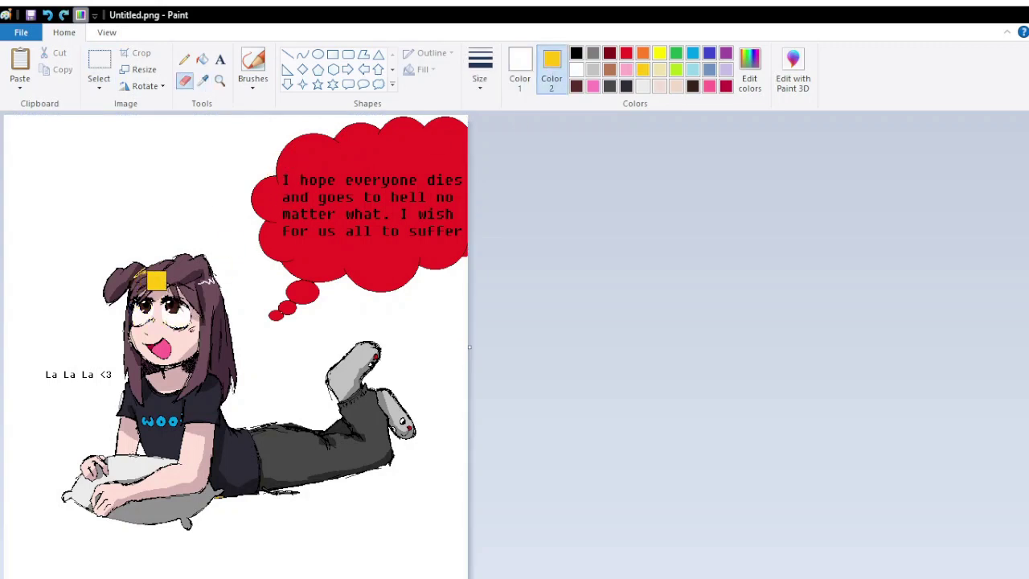
pyautogui.hotkey('ctrl', 'y')
pyautogui.hotkey('ctrl', 'y')
pyautogui.hotkey('ctrl', 'y')
pyautogui.hotkey('ctrl', 'y')
pyautogui.hotkey('ctrl', 'y')
pyautogui.hotkey('ctrl', 'y')
pyautogui.hotkey('ctrl', 'y')
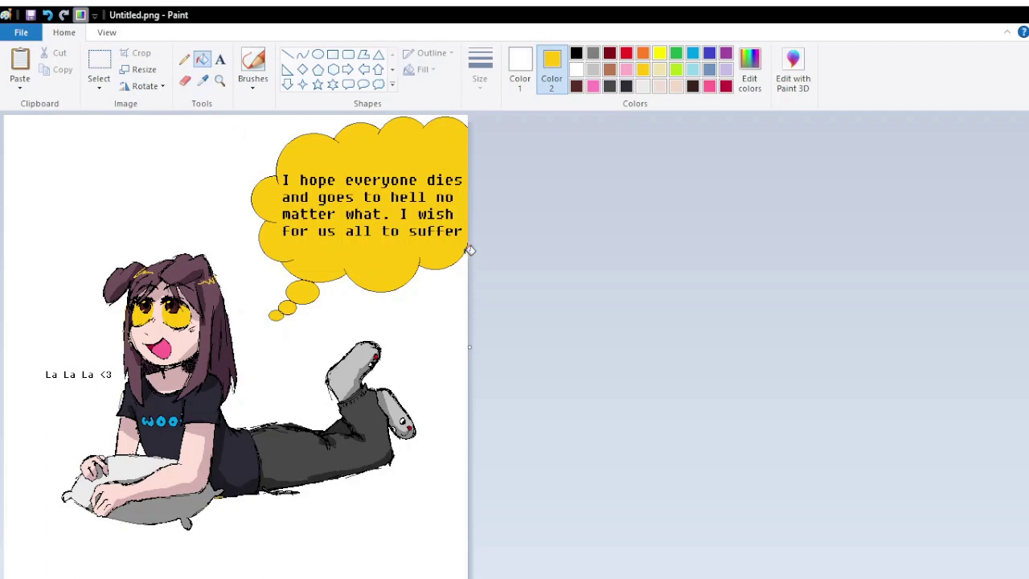
# Draw two nested pink heart outlines around the girl, the second slightly larger than the first
pyautogui.hotkey('ctrl', 'a')
pyautogui.hotkey('ctrl', 'y')
pyautogui.hotkey('ctrl', 'y')
pyautogui.hotkey('ctrl', 'y')
pyautogui.hotkey('ctrl', 'y')
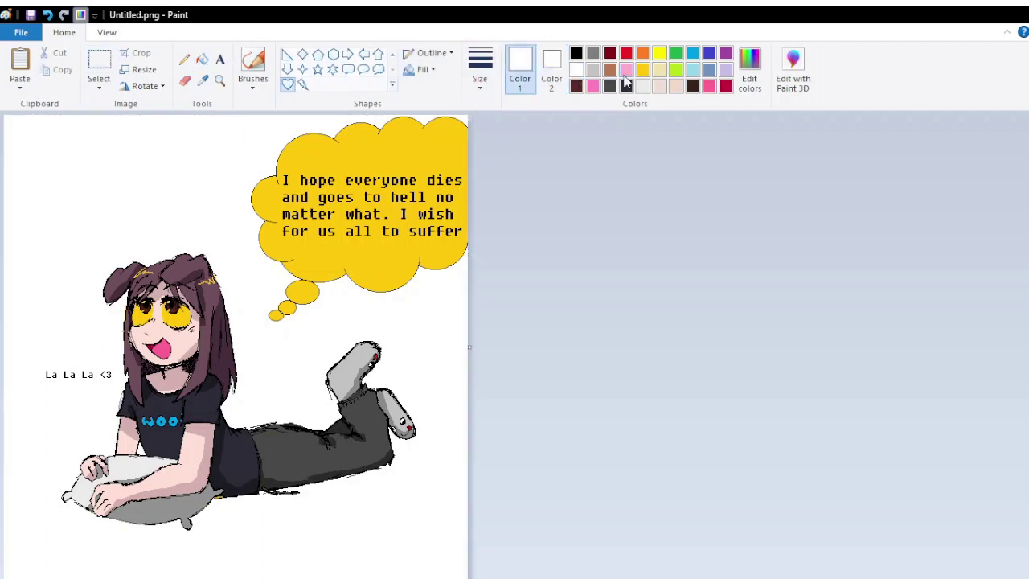
pyautogui.hotkey('ctrl', 'y')
pyautogui.hotkey('ctrl', 'y')
pyautogui.hotkey('ctrl', 'y')
pyautogui.hotkey('ctrl', 'y')
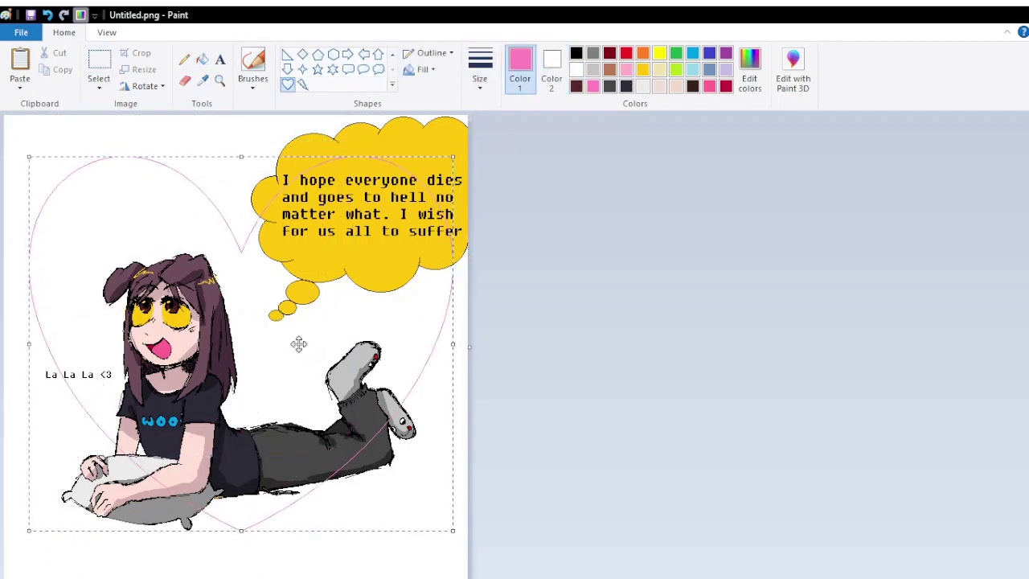
pyautogui.hotkey('ctrl', 'y')
pyautogui.hotkey('ctrl', 'y')
pyautogui.hotkey('ctrl', 'y')
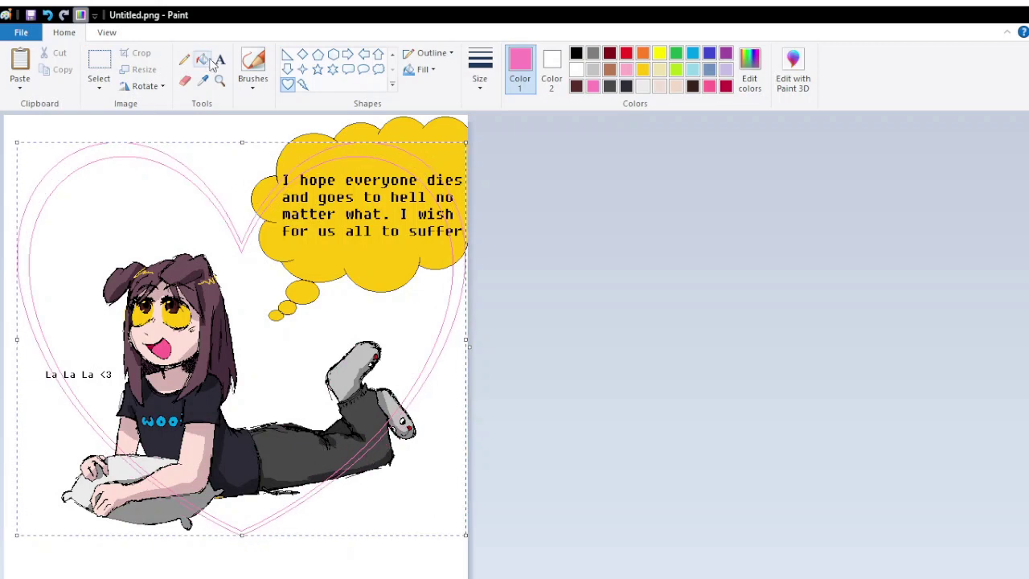
# Copy the drawing without the hearts, restore them, and fill the band between them with pink behind the girl and thought bubble
pyautogui.hotkey('ctrl', 'z')
pyautogui.hotkey('ctrl', 'z')
pyautogui.hotkey('ctrl', 'z')
pyautogui.hotkey('ctrl', 'z')
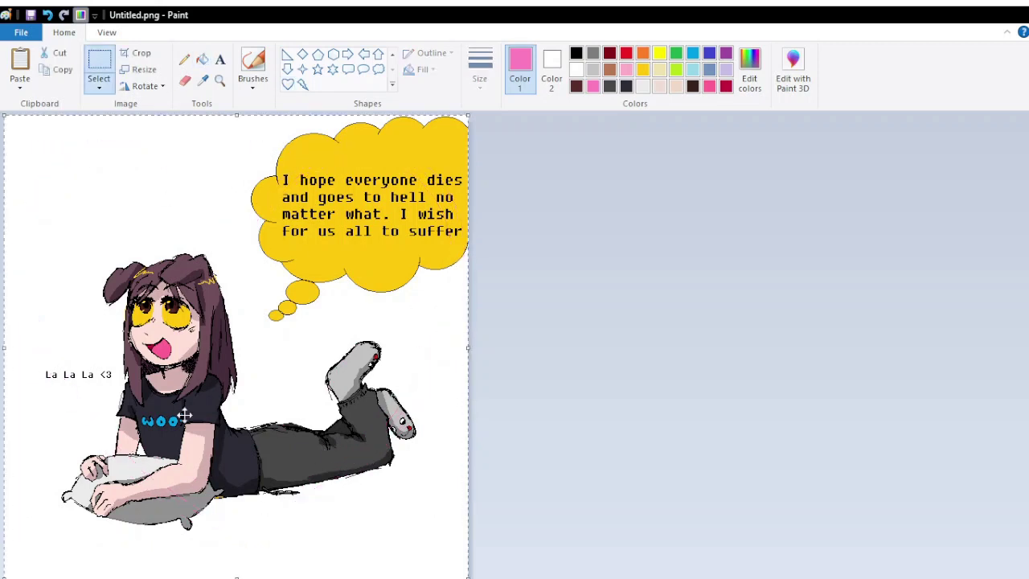
pyautogui.hotkey('ctrl', 'y')
pyautogui.hotkey('ctrl', 'y')
pyautogui.hotkey('ctrl', 'y')
pyautogui.hotkey('ctrl', 'y')
pyautogui.hotkey('ctrl', 'z')
# Draw two larger pink hearts around the first ring and fill the band between them with pink
pyautogui.moveTo(5, 117); pyautogui.dragTo(487, 554)
pyautogui.moveTo(221, 227); pyautogui.dragTo(165, 202)
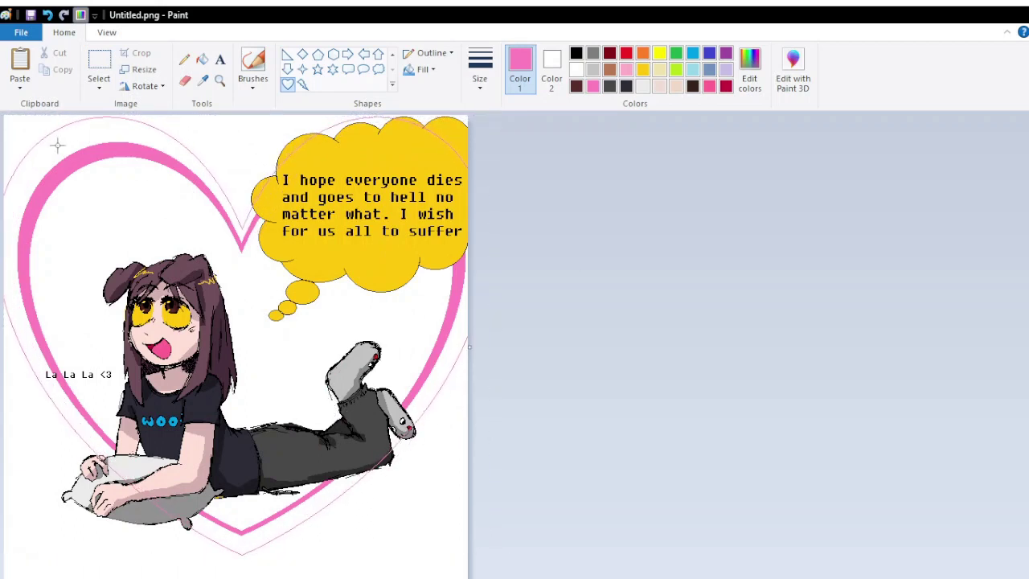
pyautogui.moveTo(431, 528); pyautogui.dragTo(574, 573)
pyautogui.click(202, 60)
pyautogui.click(275, 170)
pyautogui.click(264, 172)
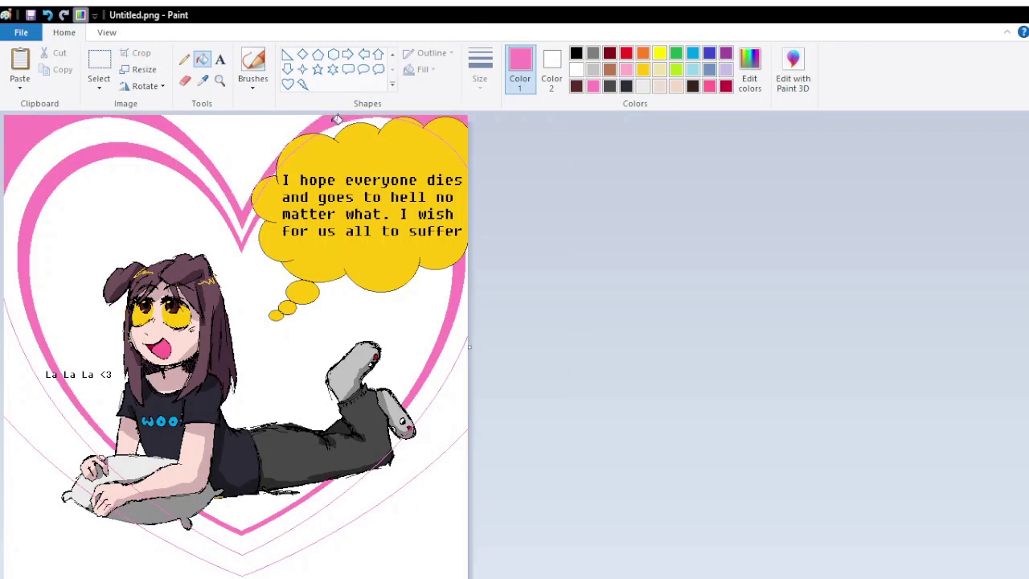
pyautogui.click(190, 524)
# Draw even larger pink heart outlines reaching past the canvas edges and adjust their size and position around the existing rings
pyautogui.click(287, 83)
pyautogui.moveTo(42, 118); pyautogui.dragTo(535, 578)
pyautogui.scroll(-2, 306, 298)
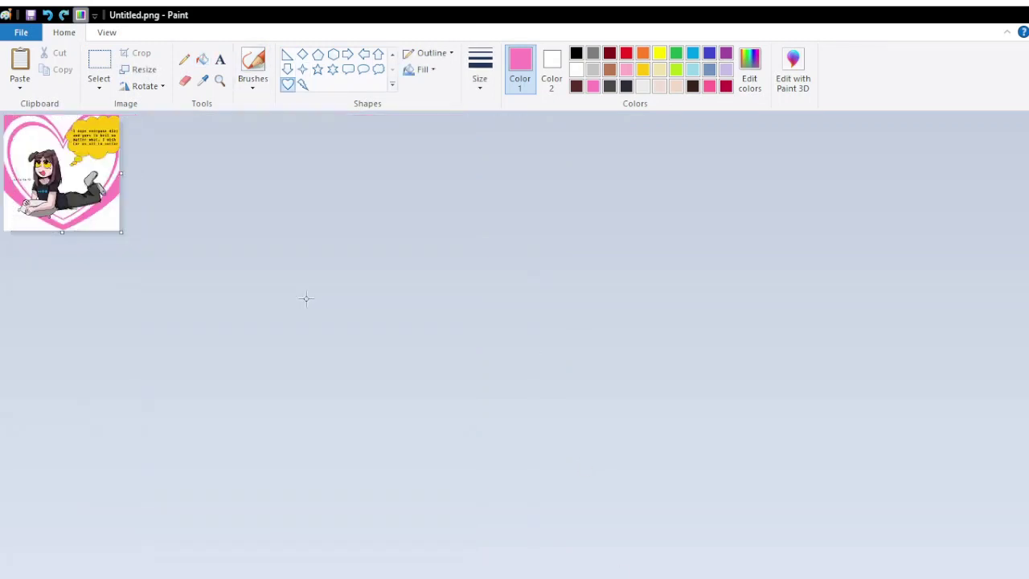
pyautogui.scroll(1, 305, 298)
pyautogui.moveTo(154, 278); pyautogui.dragTo(126, 254)
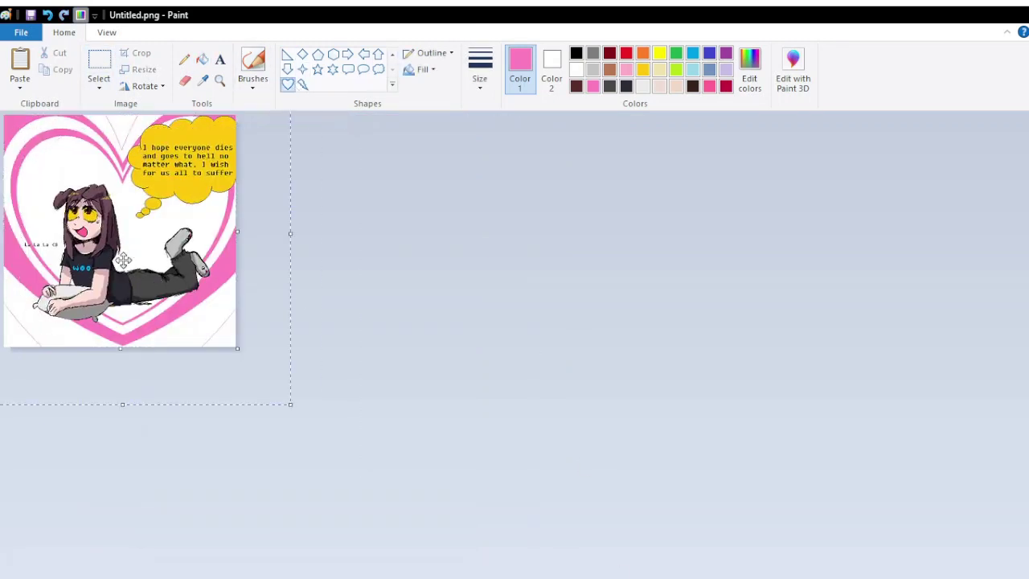
pyautogui.moveTo(123, 404); pyautogui.dragTo(129, 379)
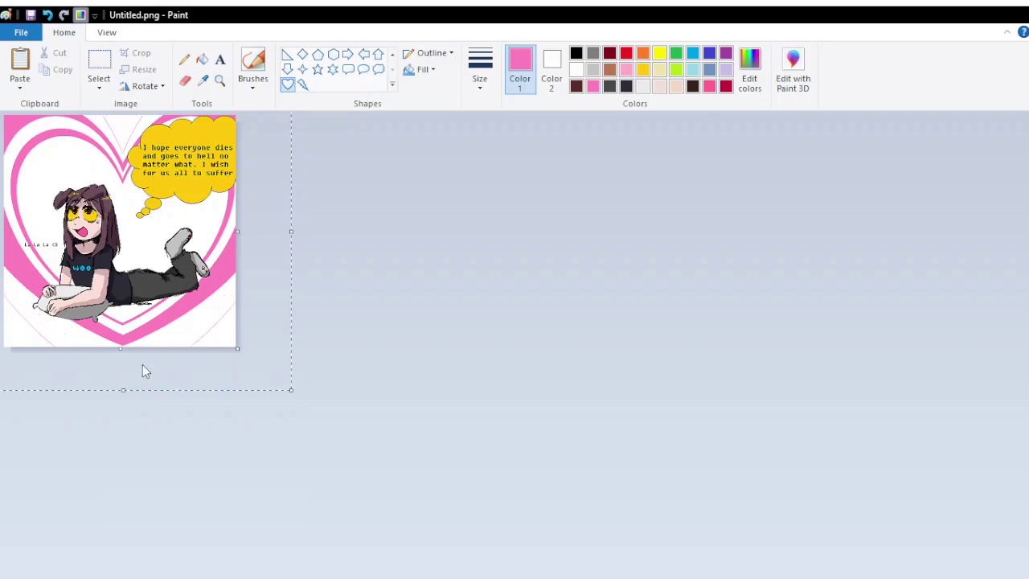
pyautogui.click(146, 416)
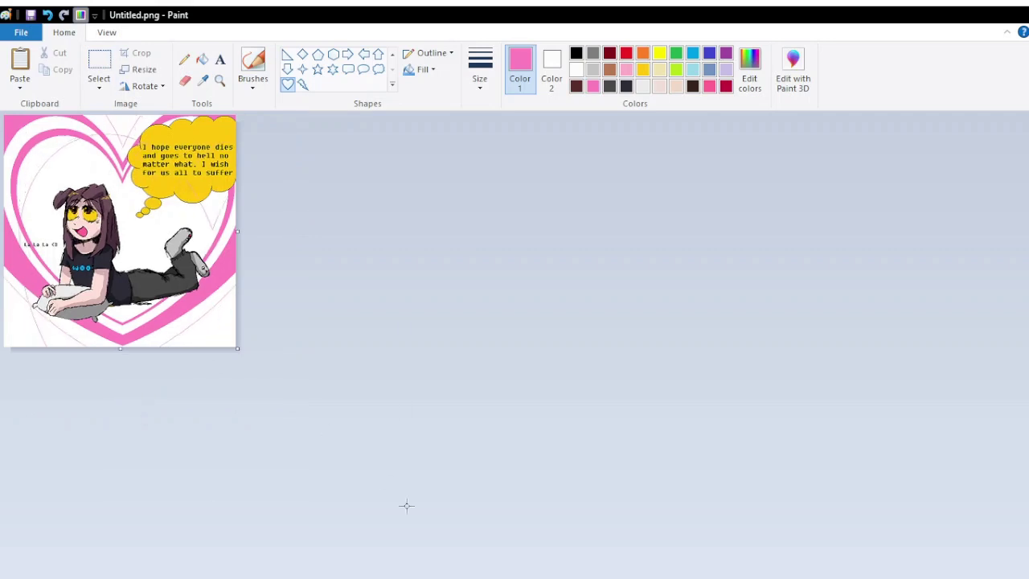
pyautogui.hotkey('ctrl', 'v')
pyautogui.moveTo(195, 335); pyautogui.dragTo(209, 344)
# Fill the outermost heart band with pink at the top notch and in both lower areas of the canvas
pyautogui.click(202, 58)
pyautogui.click(123, 129)
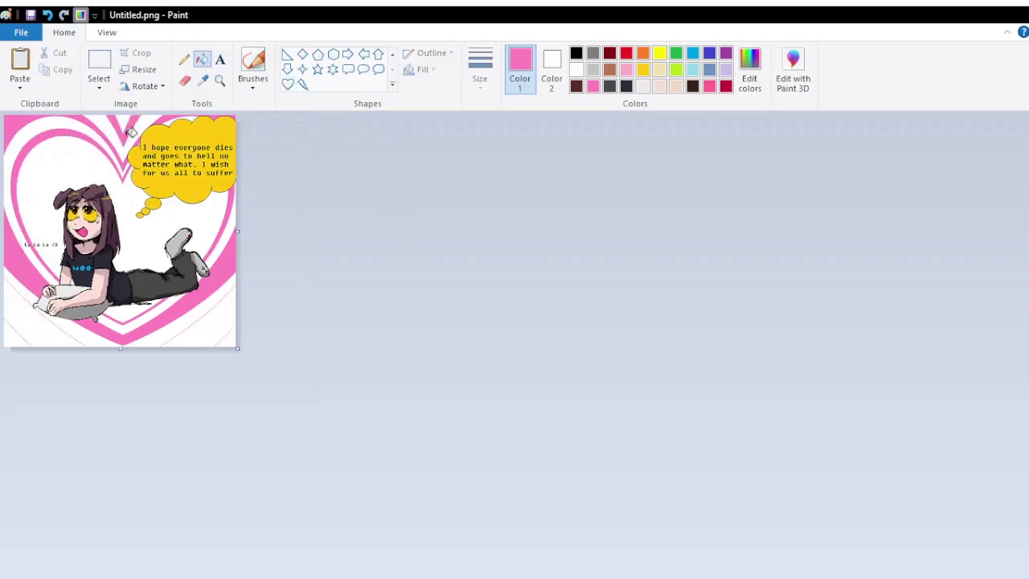
pyautogui.click(32, 329)
pyautogui.click(189, 336)
# Draw two smaller nested pink hearts inside the rings and fill the band between them with pink
pyautogui.click(287, 84)
pyautogui.scroll(1, 121, 233)
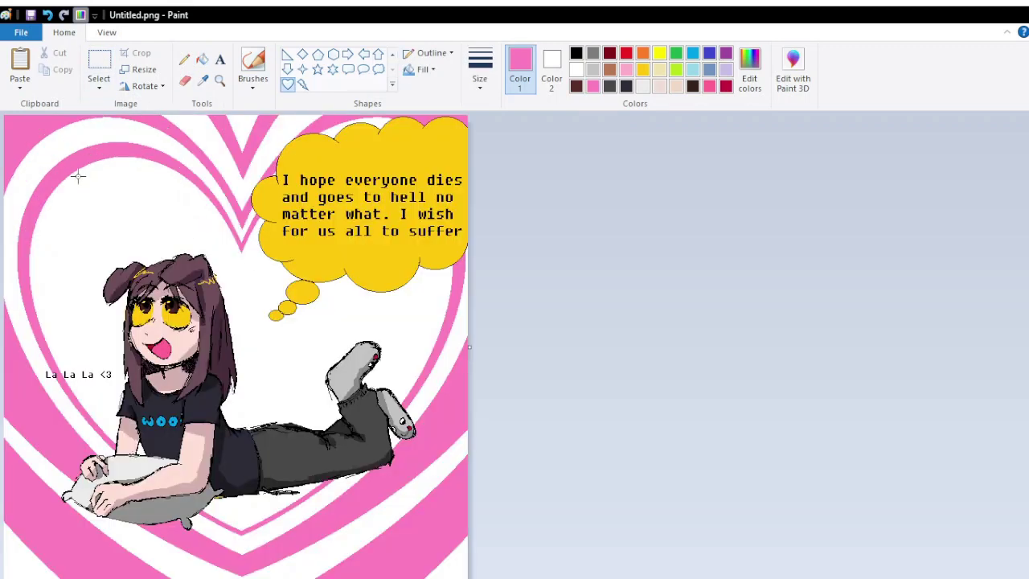
pyautogui.moveTo(65, 186); pyautogui.dragTo(417, 493)
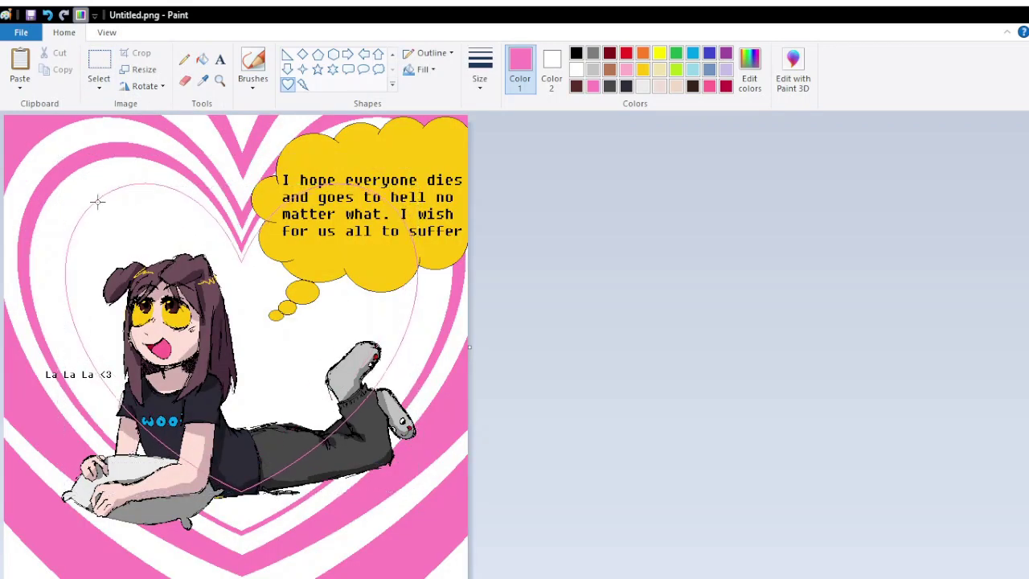
pyautogui.moveTo(104, 208)
pyautogui.mouseDown()
pyautogui.moveTo(330, 450)
pyautogui.moveTo(378, 448)
pyautogui.moveTo(392, 460)
pyautogui.moveTo(92, 199)
pyautogui.mouseUp()
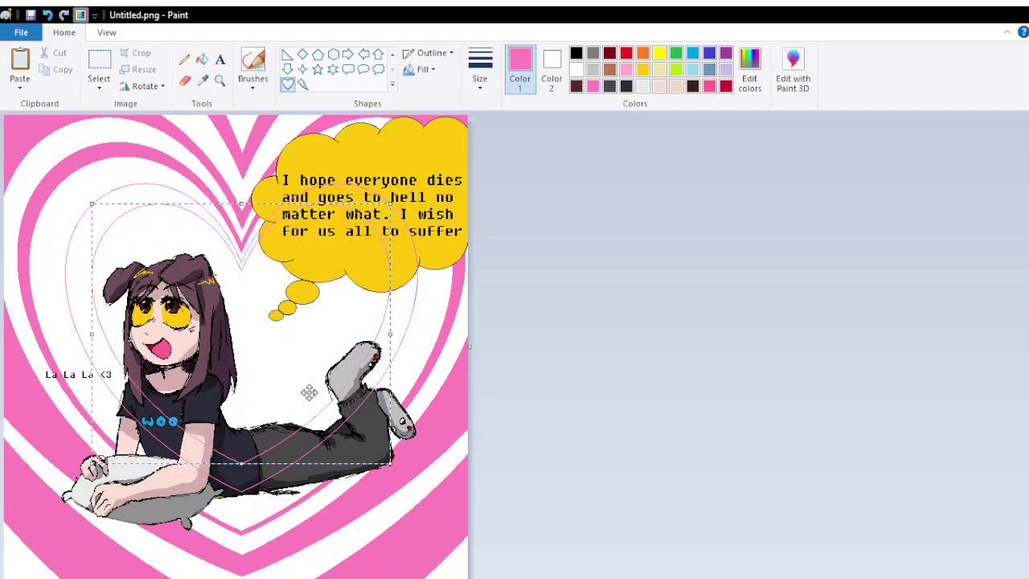
pyautogui.click(202, 59)
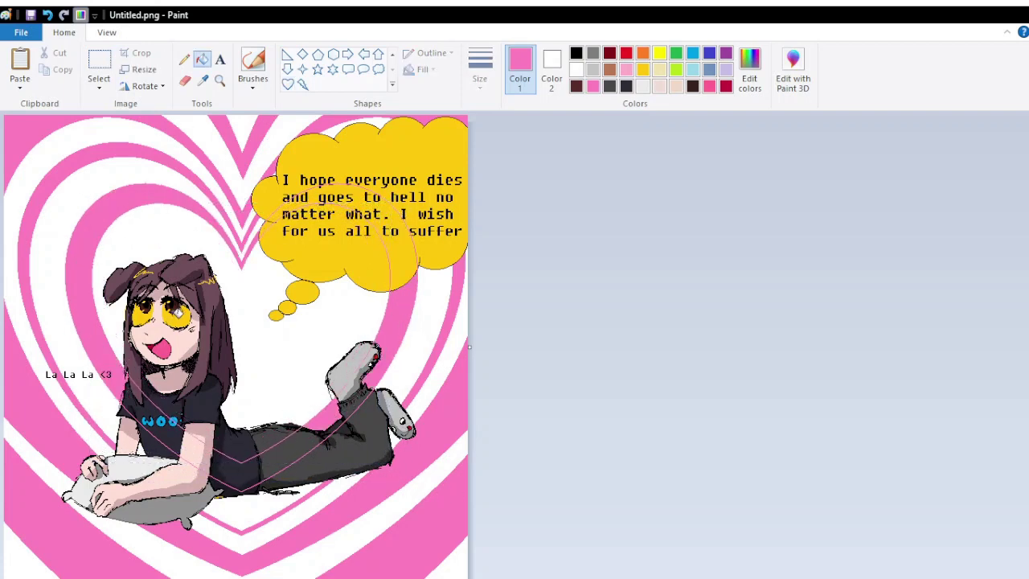
# Draw a small pink heart at the centre of the nested hearts, beside the girl's head
pyautogui.scroll(-2, 255, 274)
pyautogui.scroll(2, 255, 274)
pyautogui.click(287, 84)
pyautogui.moveTo(148, 233); pyautogui.dragTo(340, 409)
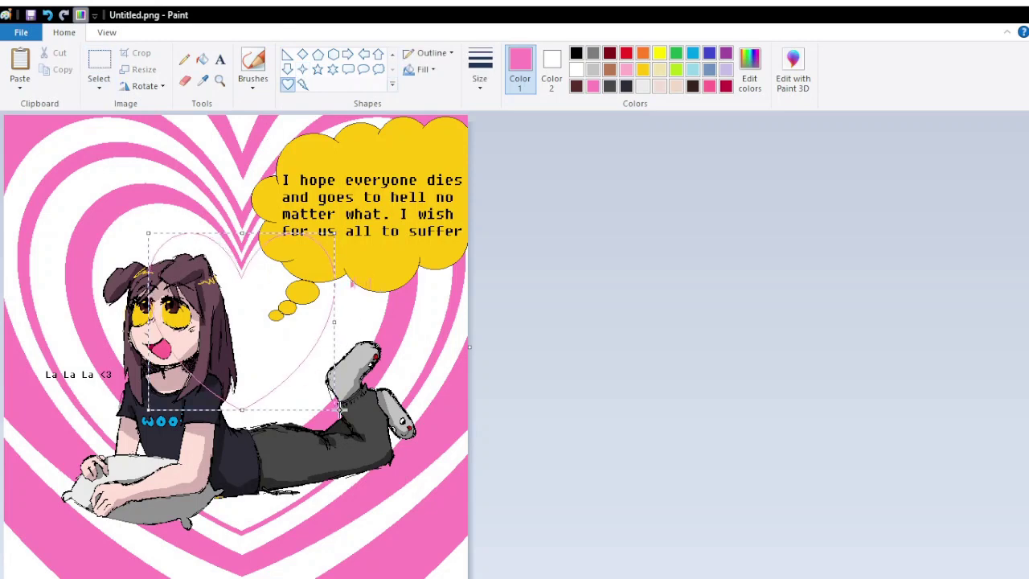
# Recolour the heart background light pink and turn the yellow thought bubble, eyes and hair highlights white
pyautogui.hotkey('ctrl', 'z')
pyautogui.scroll(-2, 245, 253)
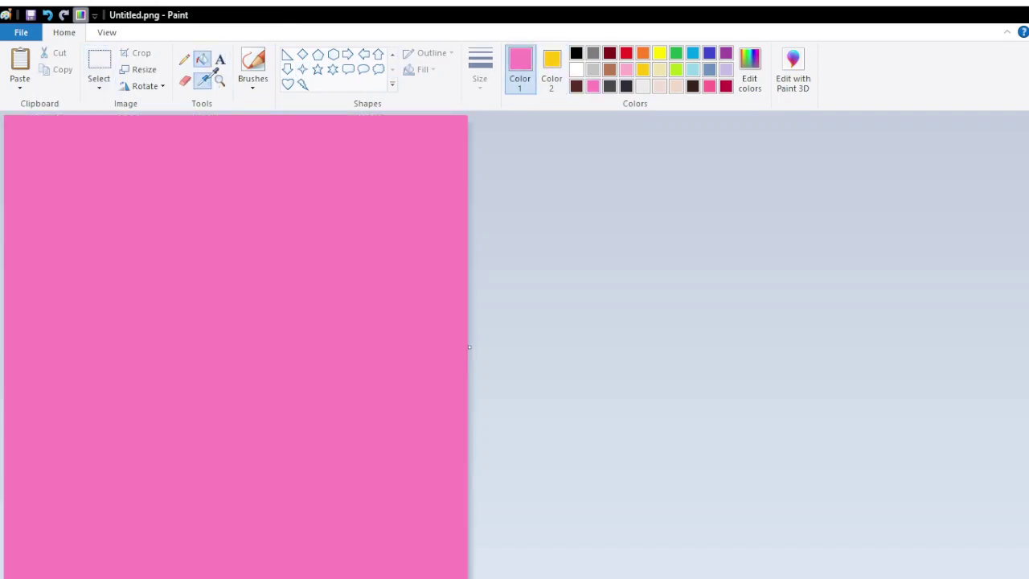
pyautogui.rightClick(378, 161)
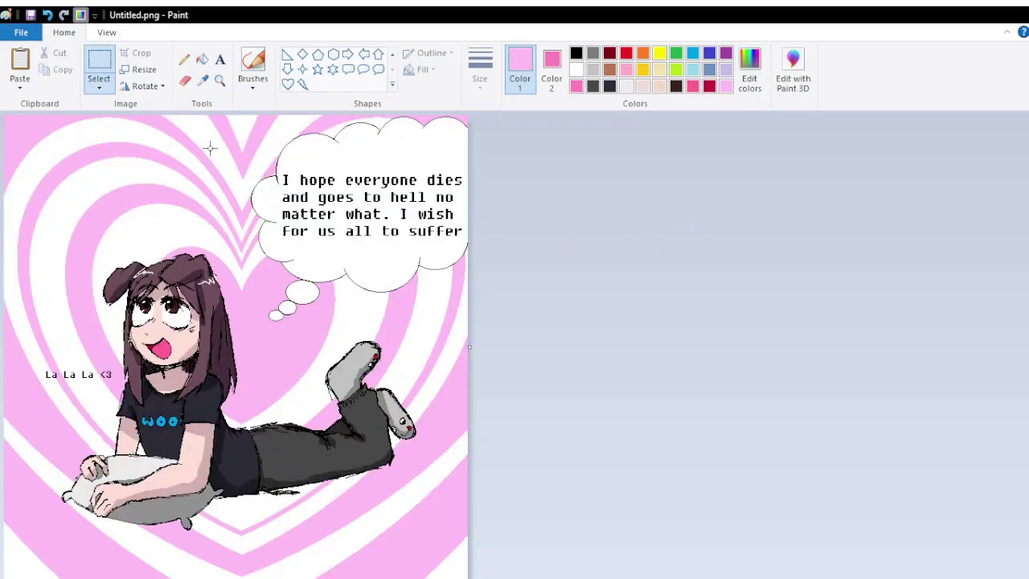